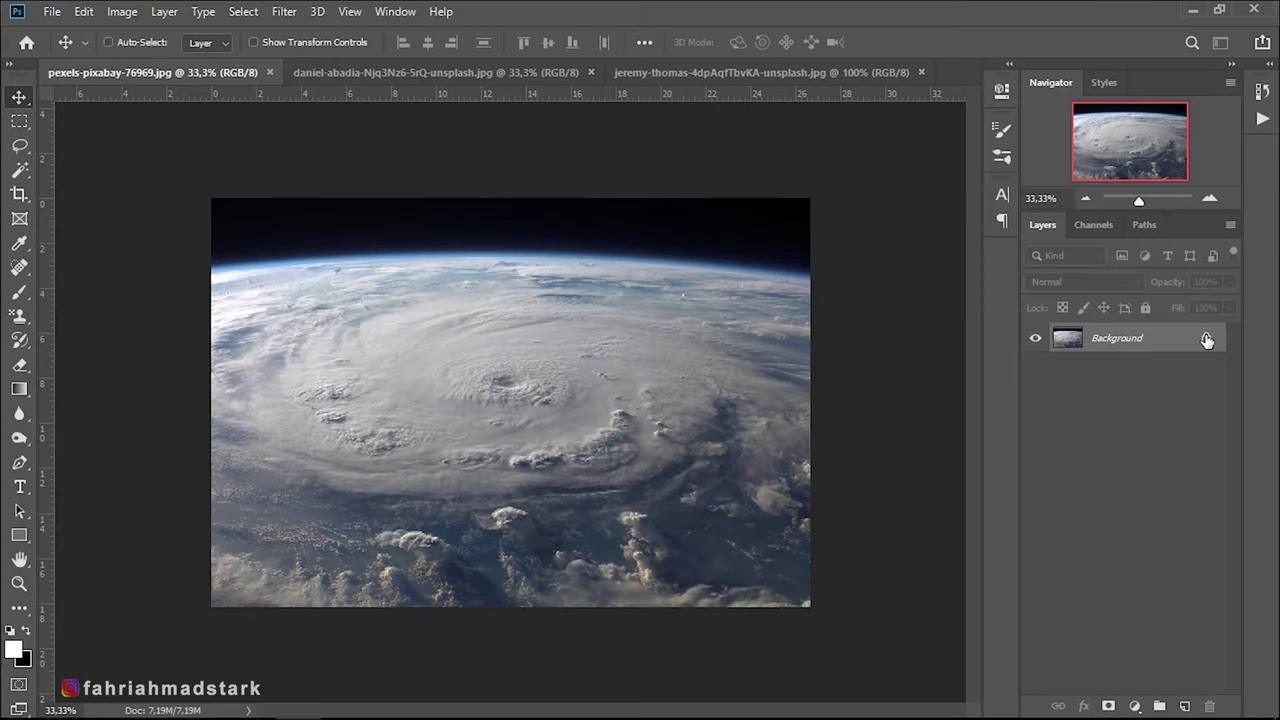
Unlock the hurricane Background layer into Layer 0 and flip it horizontally to -100% width
{"action": "left_click", "coordinate": [1207, 340]}
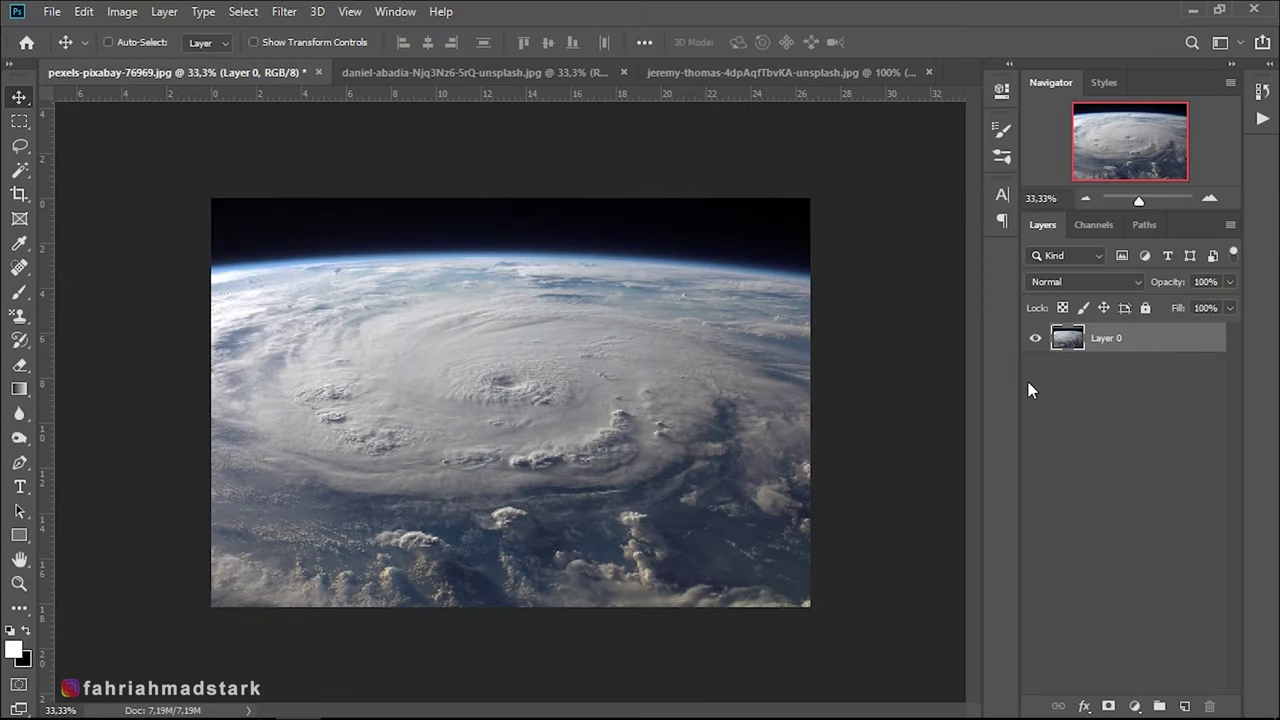
{"action": "key", "text": "ctrl+t"}
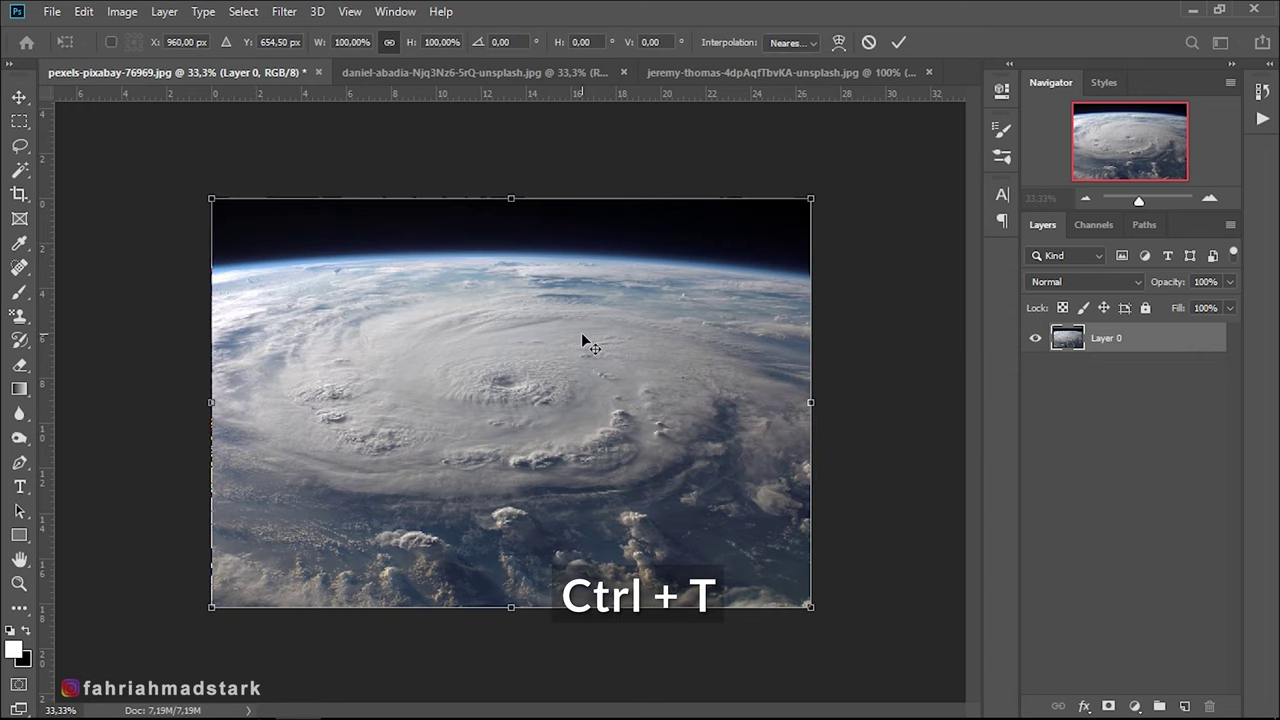
{"action": "right_click", "coordinate": [582, 340]}
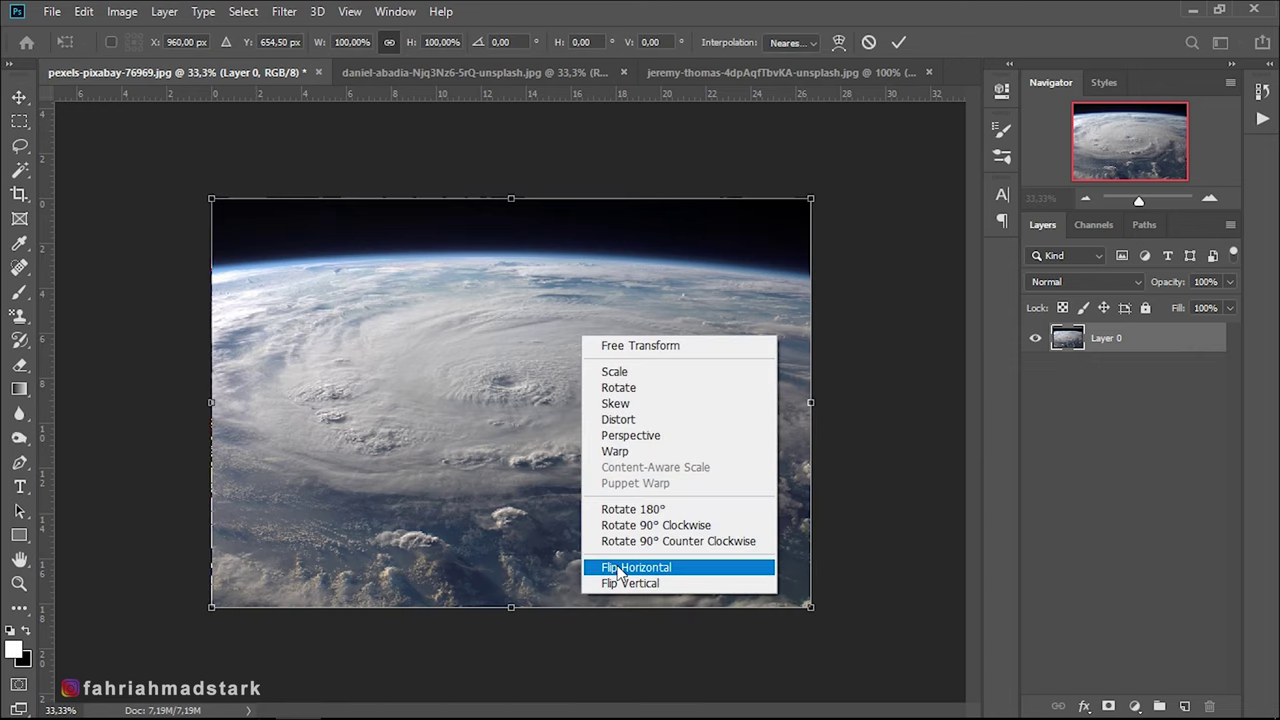
{"action": "left_click", "coordinate": [617, 567]}
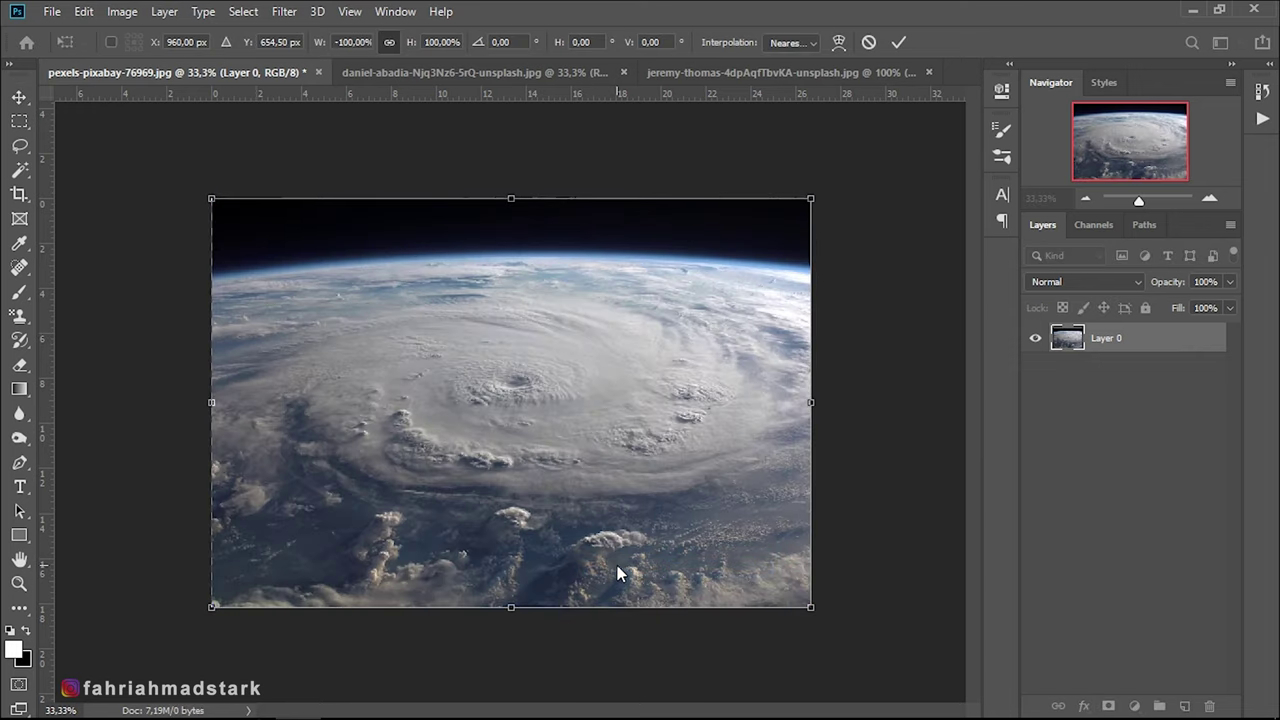
{"action": "left_click", "coordinate": [899, 42]}
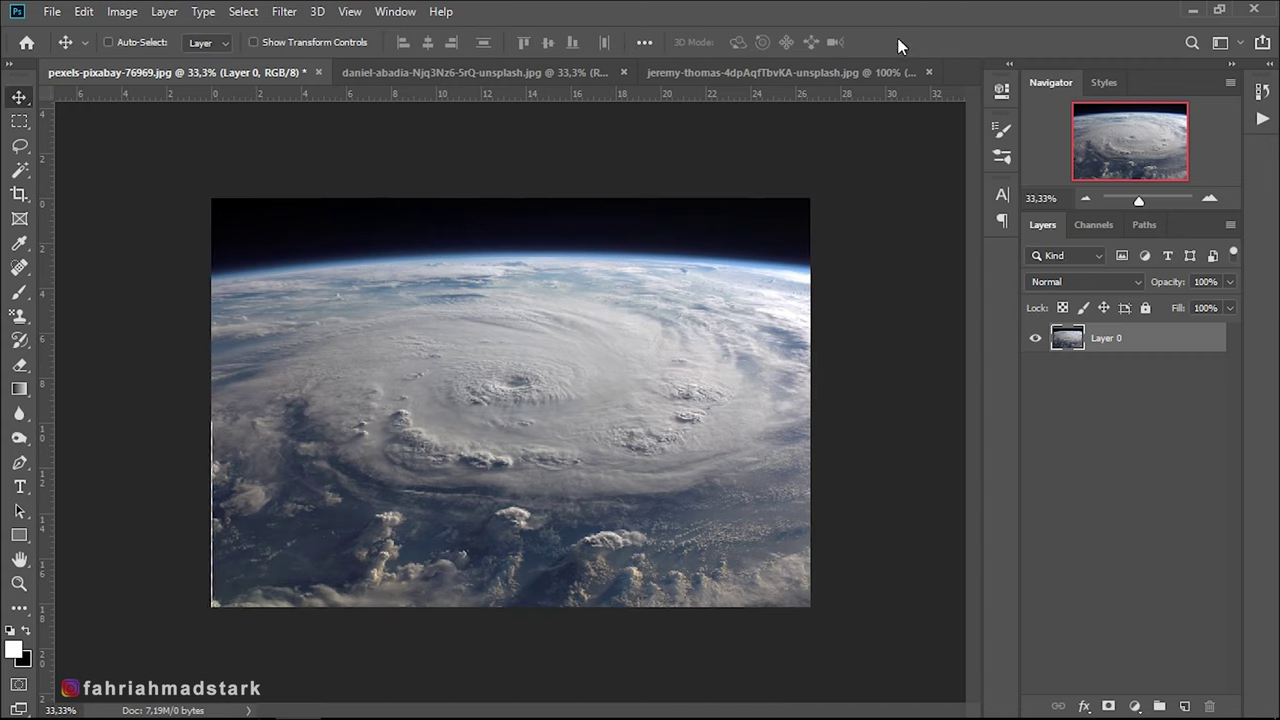
Crop the hurricane canvas to 16:9, widening it so a transparent strip remains on the left
{"action": "left_click", "coordinate": [19, 194]}
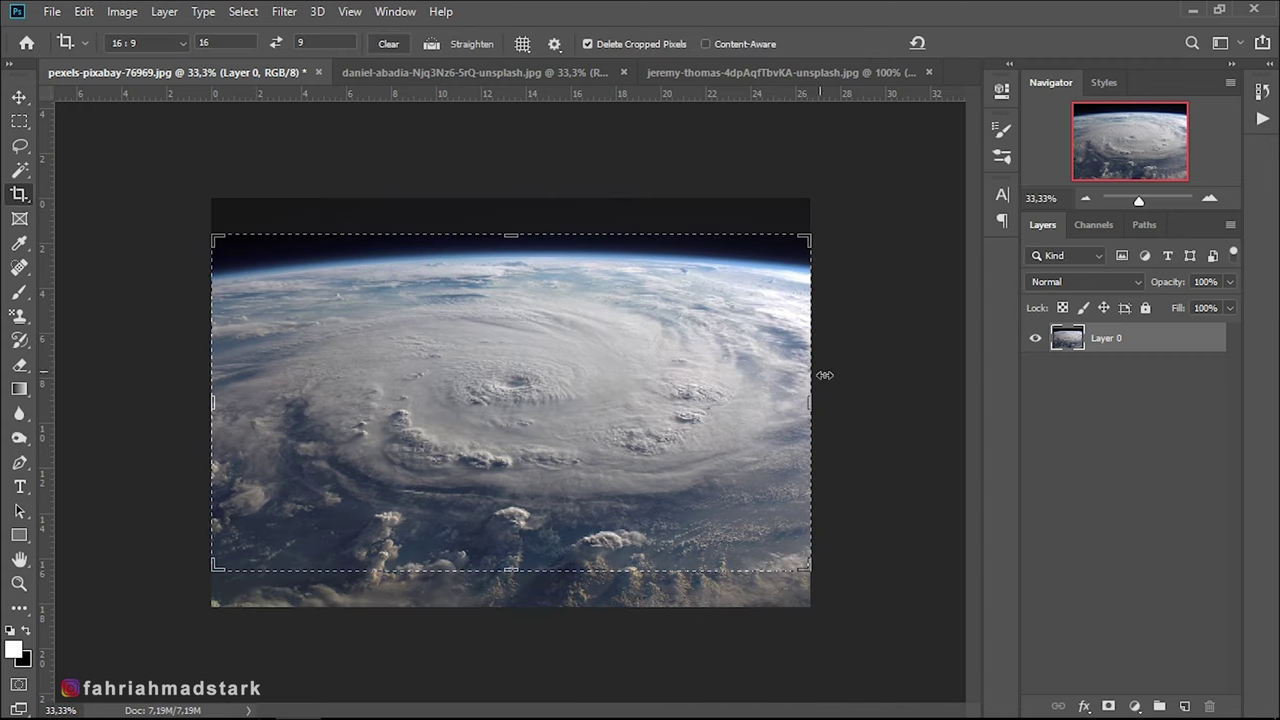
{"action": "mouse_move", "coordinate": [808, 403]}
{"action": "left_mouse_down"}
{"action": "mouse_move", "coordinate": [821, 411]}
{"action": "mouse_move", "coordinate": [807, 404]}
{"action": "left_mouse_up"}
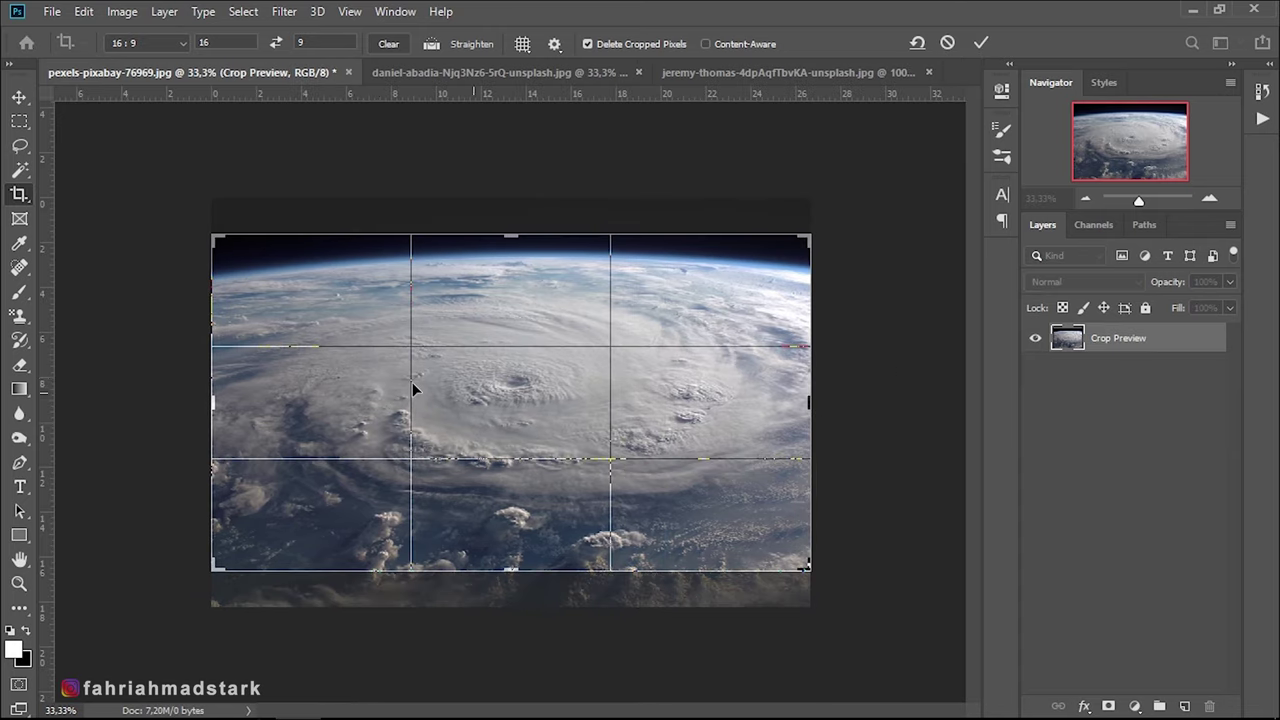
{"action": "left_click_drag", "start_coordinate": [216, 404], "coordinate": [152, 403]}
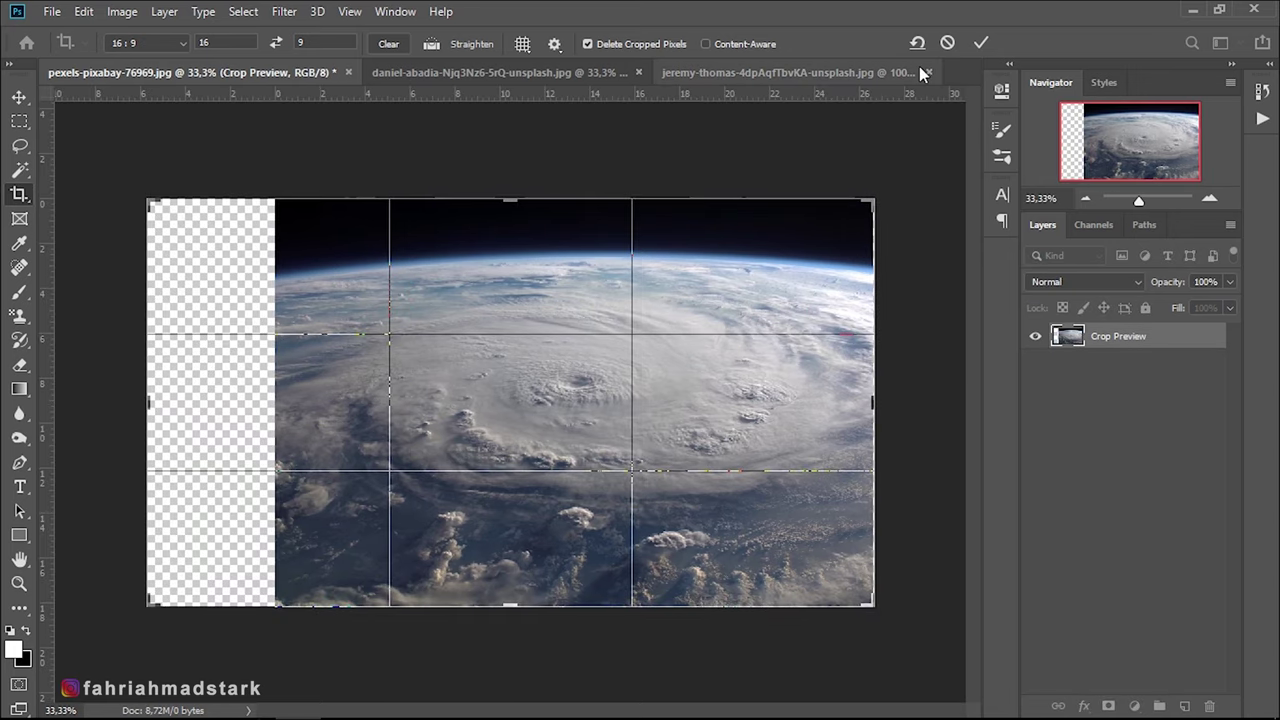
{"action": "left_click", "coordinate": [981, 43]}
{"action": "scroll", "coordinate": [502, 400], "scroll_direction": "up", "scroll_amount": 1}
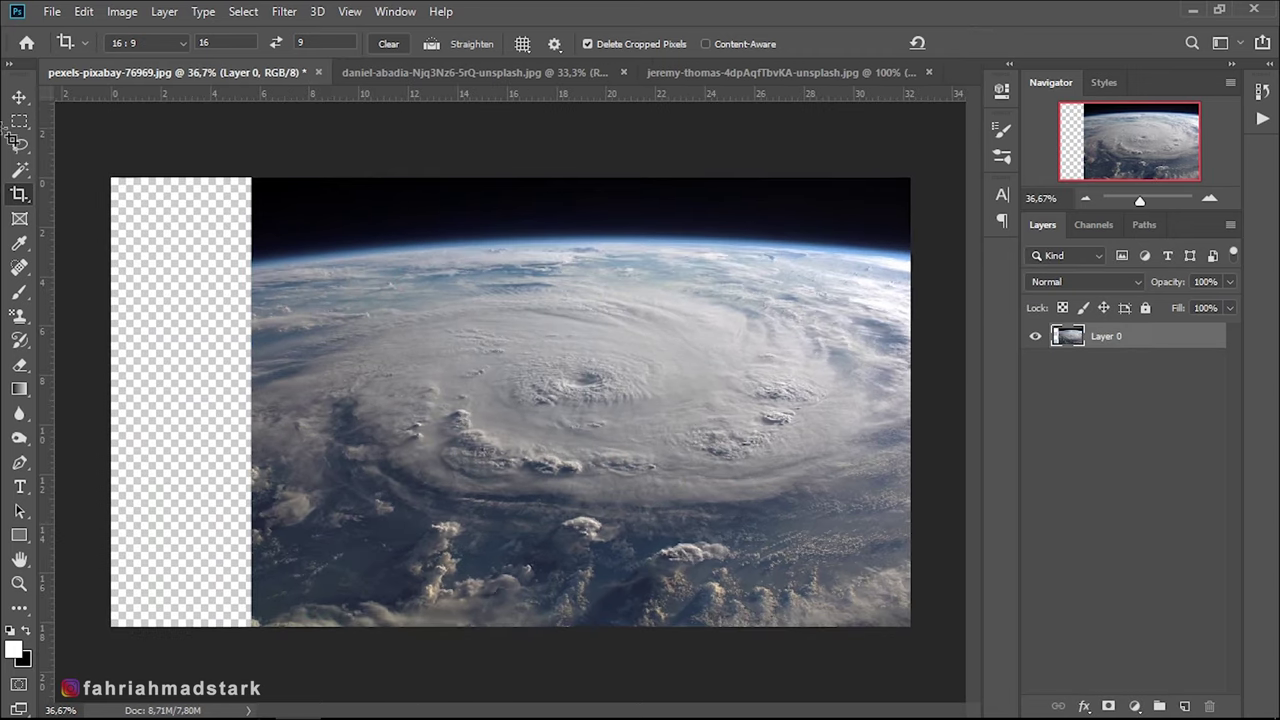
{"action": "left_click", "coordinate": [19, 97]}
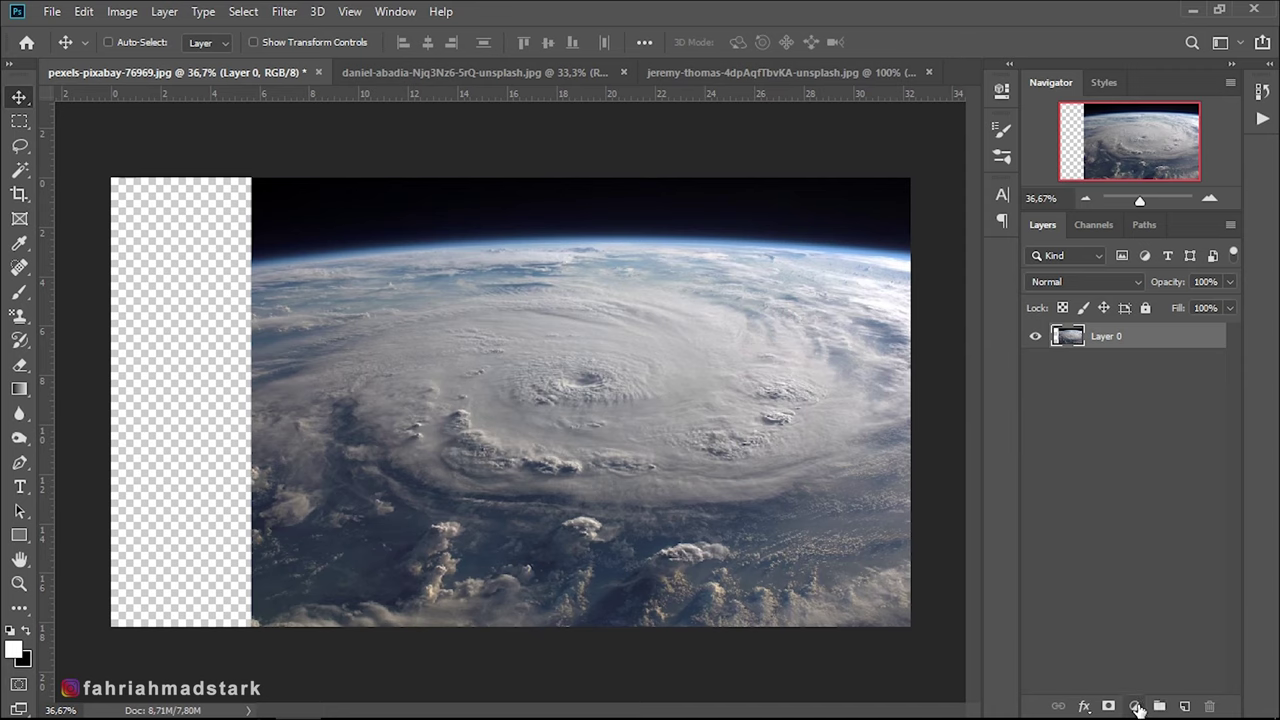
Add a Brightness/Contrast layer clipped to Layer 0 with brightness 40 and contrast 10
{"action": "left_click", "coordinate": [1134, 705]}
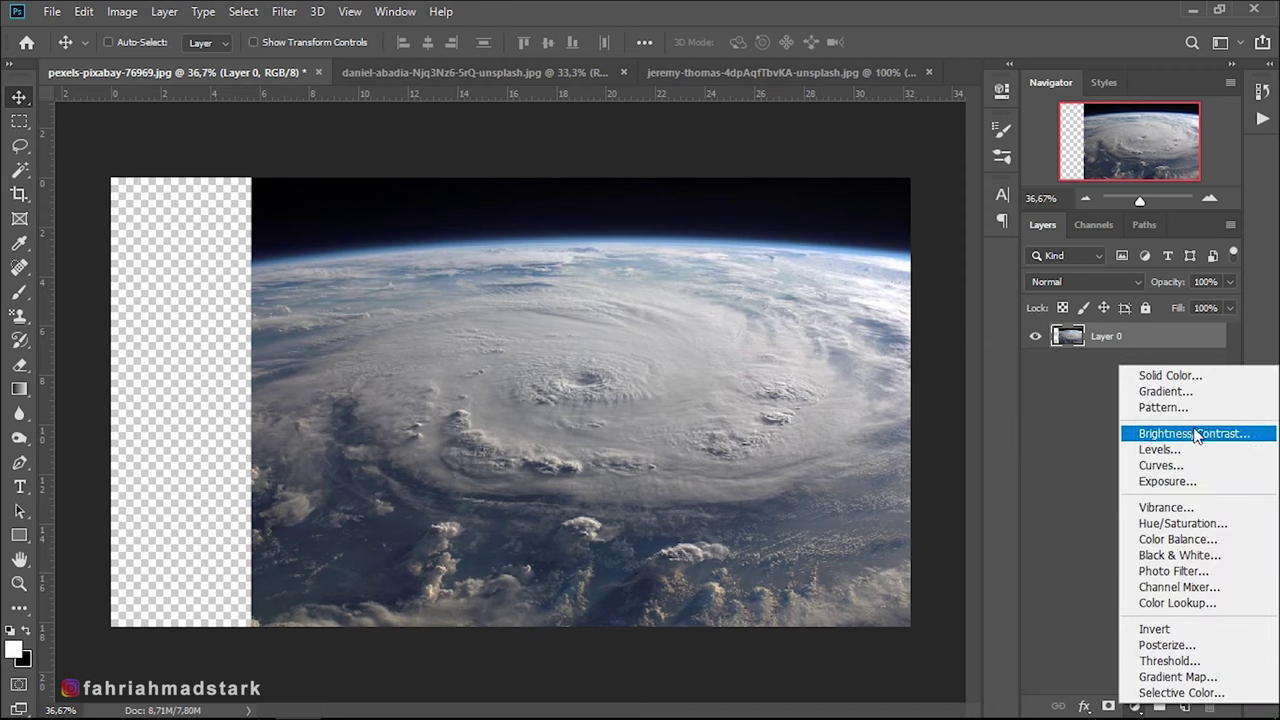
{"action": "left_click", "coordinate": [1197, 435]}
{"action": "left_click", "coordinate": [842, 403]}
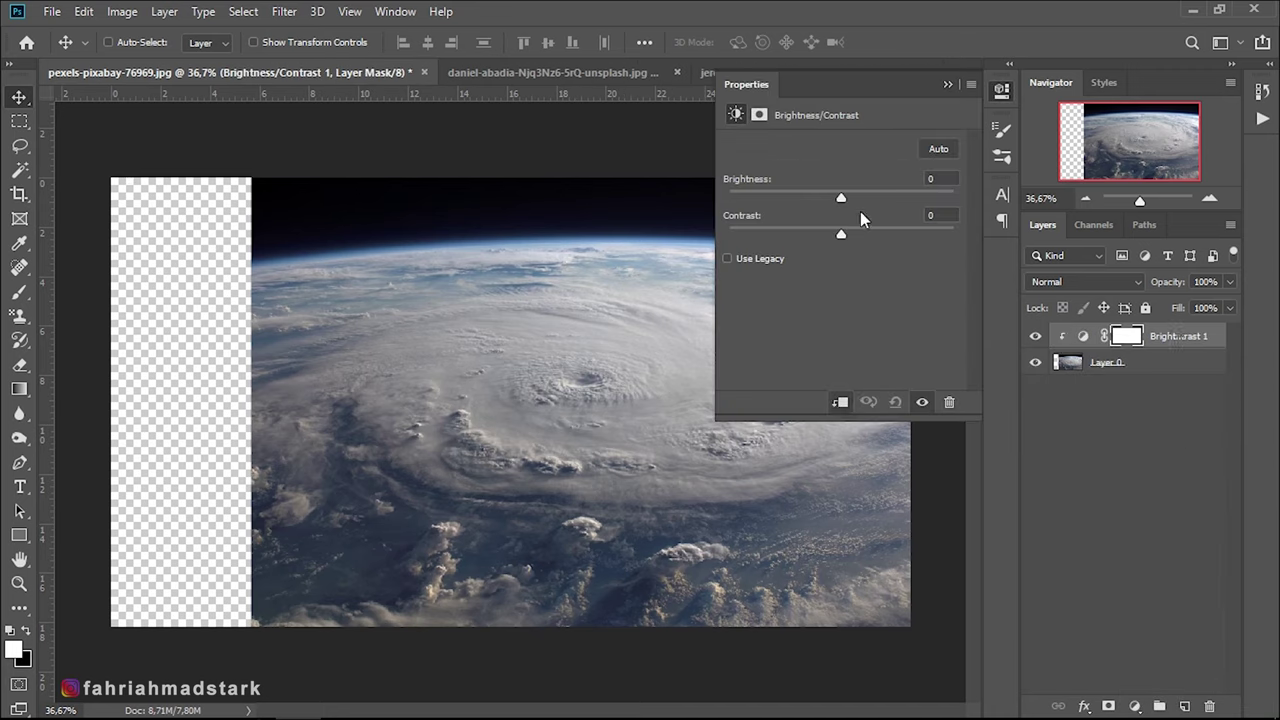
{"action": "left_click_drag", "start_coordinate": [838, 200], "coordinate": [870, 207]}
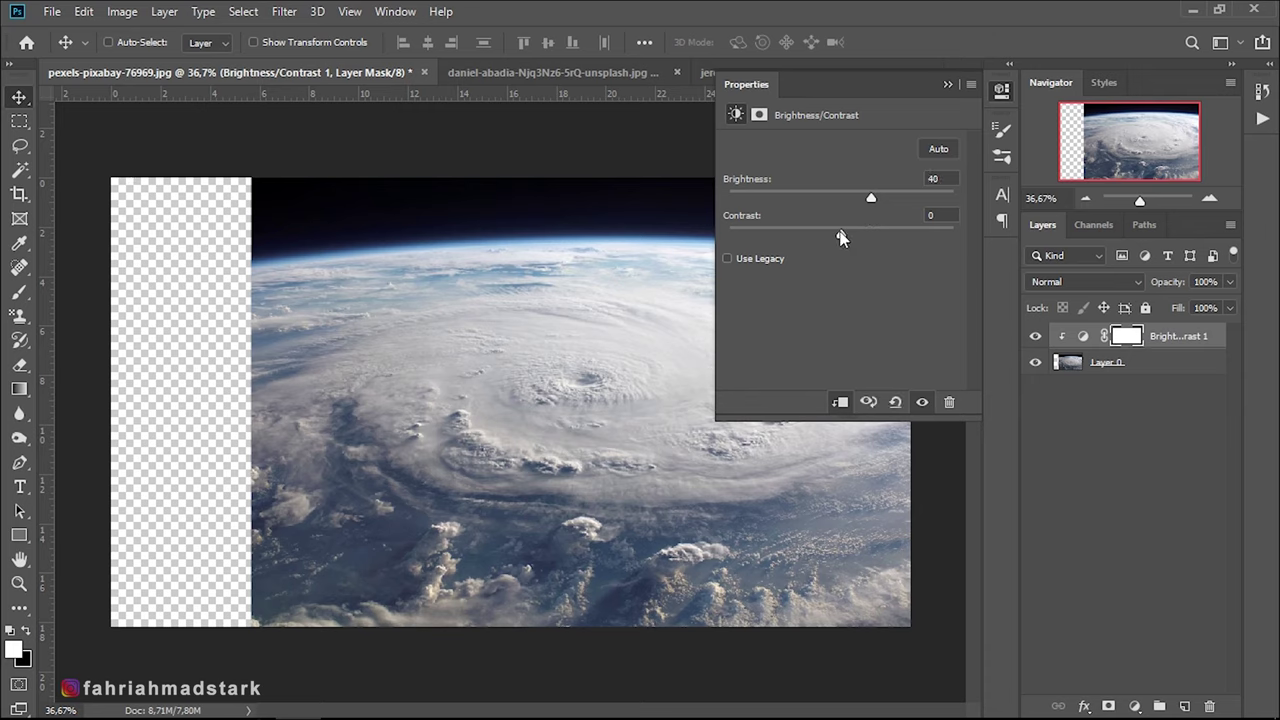
{"action": "left_click_drag", "start_coordinate": [852, 235], "coordinate": [853, 235]}
{"action": "left_click", "coordinate": [947, 86]}
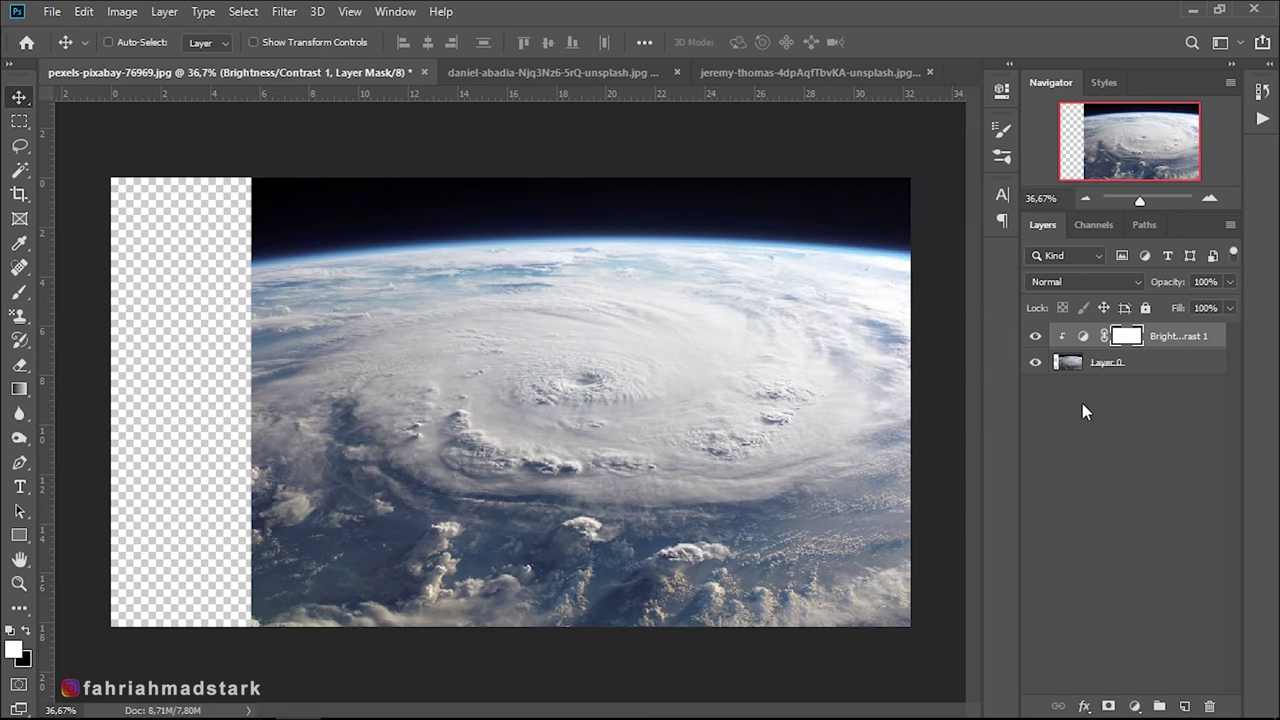
{"action": "left_click", "coordinate": [1109, 432]}
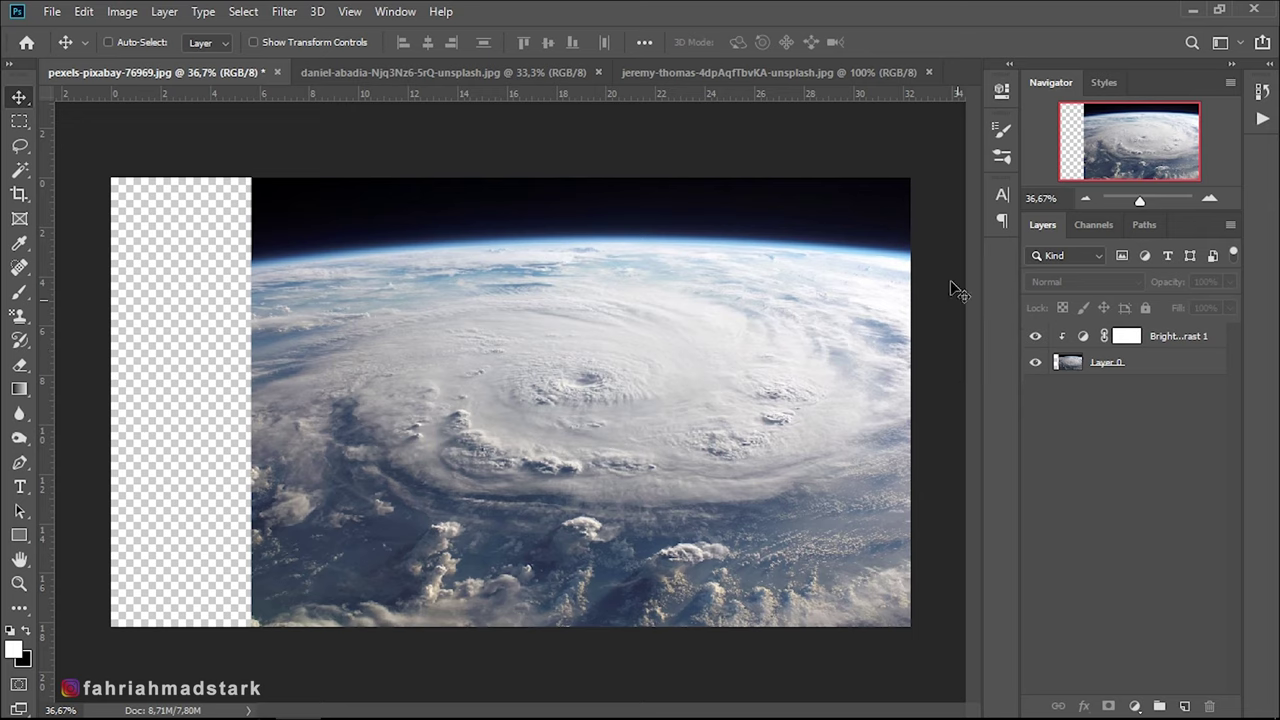
Copy the galaxy photo into the hurricane document as Layer 1 and begin enlarging it
{"action": "left_click", "coordinate": [795, 72]}
{"action": "mouse_move", "coordinate": [580, 398]}
{"action": "left_mouse_down"}
{"action": "mouse_move", "coordinate": [507, 262]}
{"action": "mouse_move", "coordinate": [584, 259]}
{"action": "mouse_move", "coordinate": [573, 304]}
{"action": "left_mouse_up"}
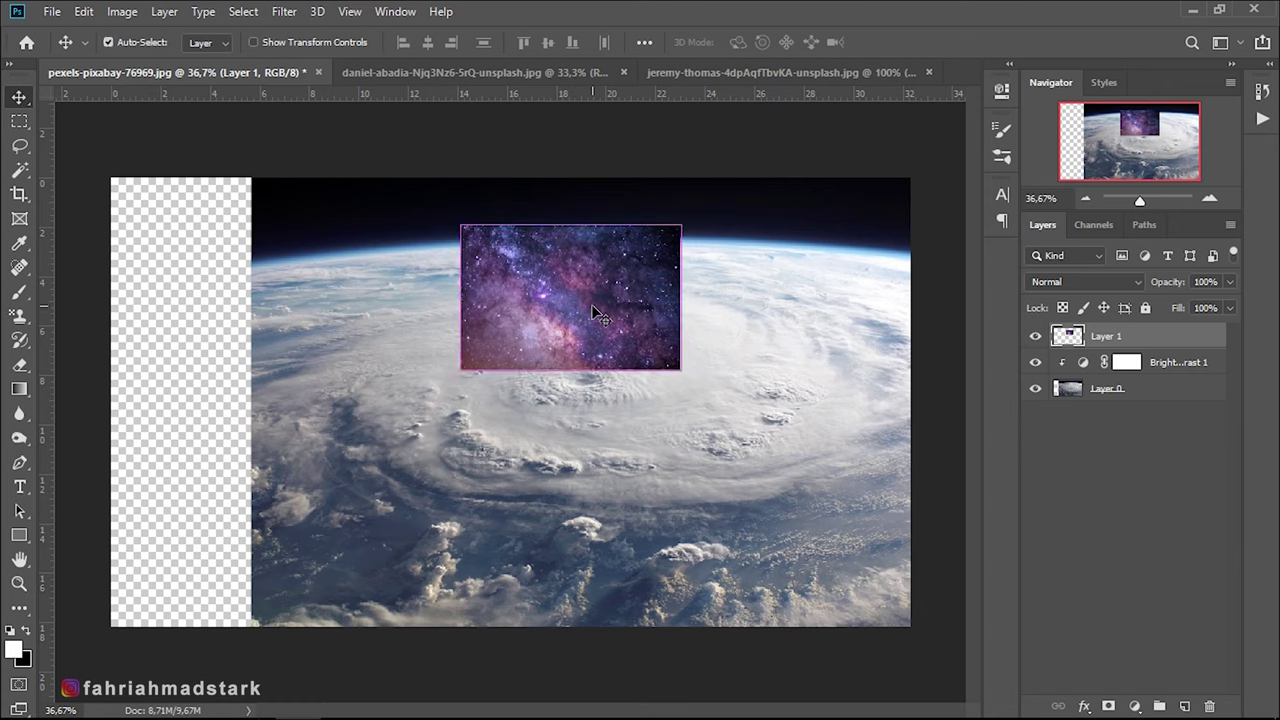
{"action": "key", "text": "ctrl+t"}
{"action": "left_click_drag", "start_coordinate": [690, 297], "coordinate": [909, 295]}
{"action": "mouse_move", "coordinate": [712, 290]}
{"action": "left_mouse_down"}
{"action": "mouse_move", "coordinate": [716, 323]}
{"action": "mouse_move", "coordinate": [720, 261]}
{"action": "mouse_move", "coordinate": [712, 317]}
{"action": "left_mouse_up"}
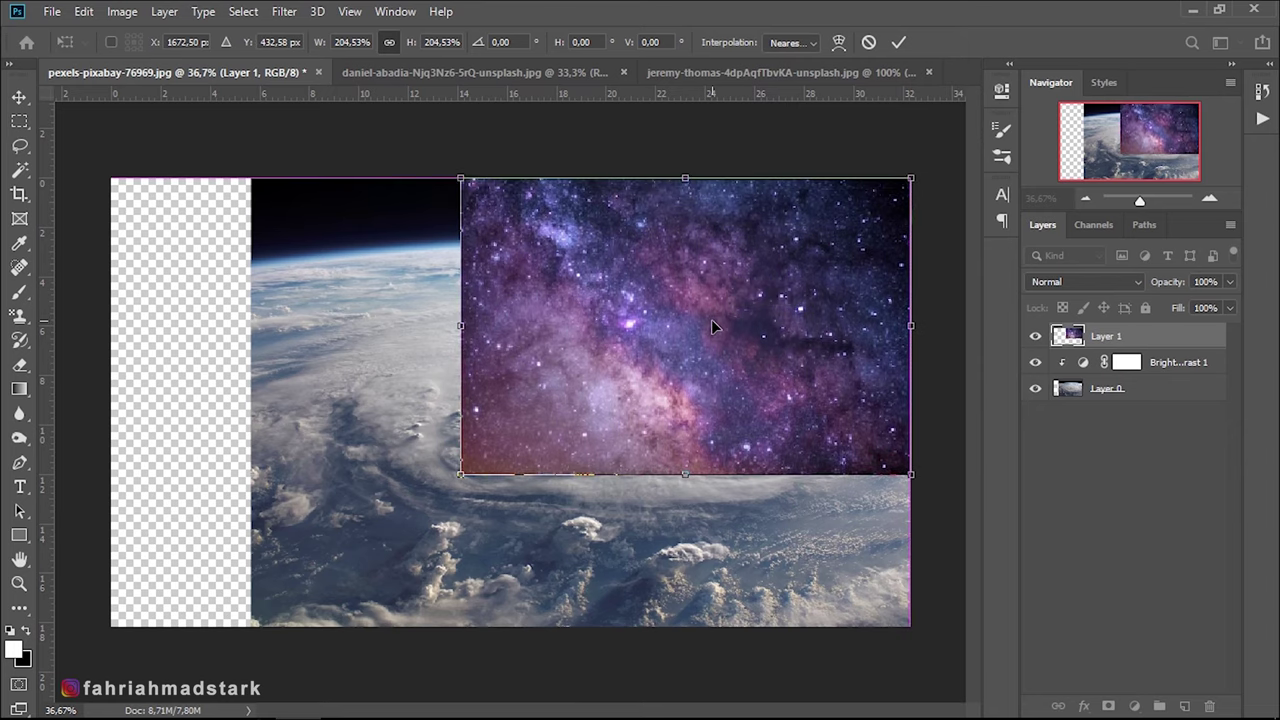
Scale the galaxy to 300% so it covers the canvas, and set its opacity to 30%
{"action": "left_click_drag", "start_coordinate": [462, 326], "coordinate": [342, 331]}
{"action": "left_click_drag", "start_coordinate": [519, 321], "coordinate": [515, 355]}
{"action": "left_click_drag", "start_coordinate": [342, 365], "coordinate": [254, 366]}
{"action": "mouse_move", "coordinate": [633, 212]}
{"action": "left_mouse_down"}
{"action": "mouse_move", "coordinate": [633, 243]}
{"action": "mouse_move", "coordinate": [628, 232]}
{"action": "left_mouse_up"}
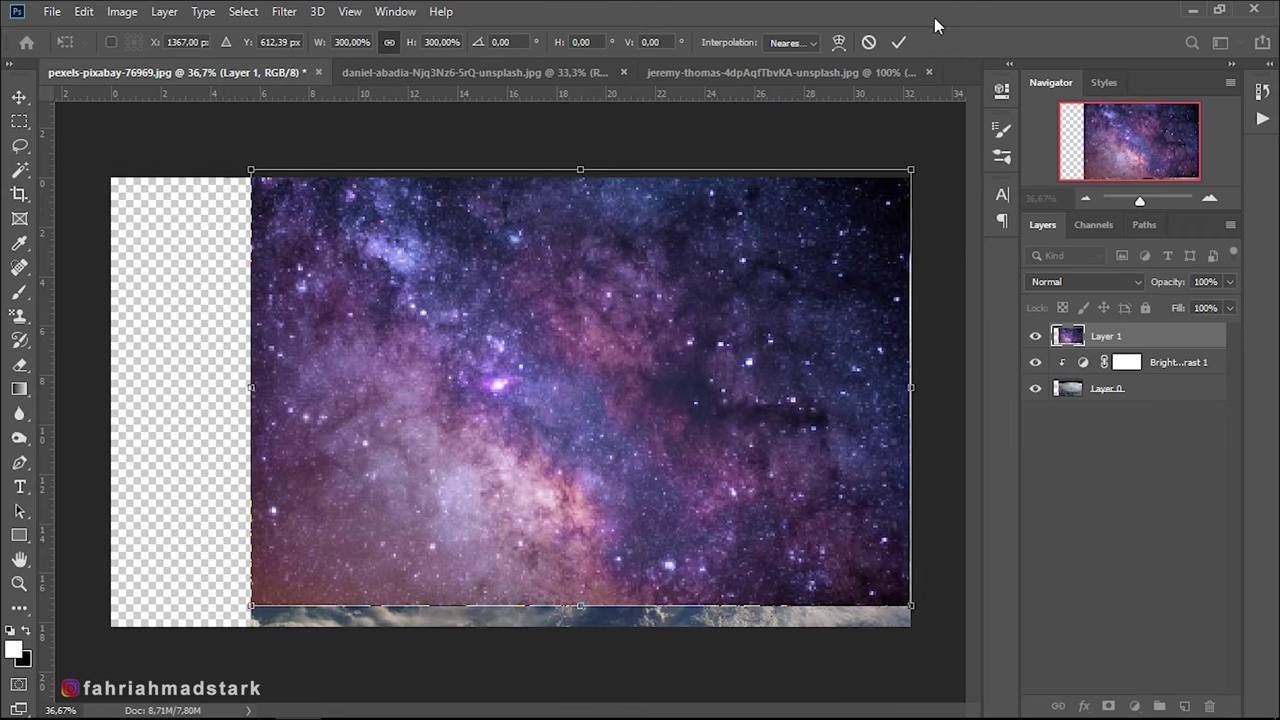
{"action": "left_click", "coordinate": [900, 42]}
{"action": "left_click_drag", "start_coordinate": [1173, 284], "coordinate": [1107, 284]}
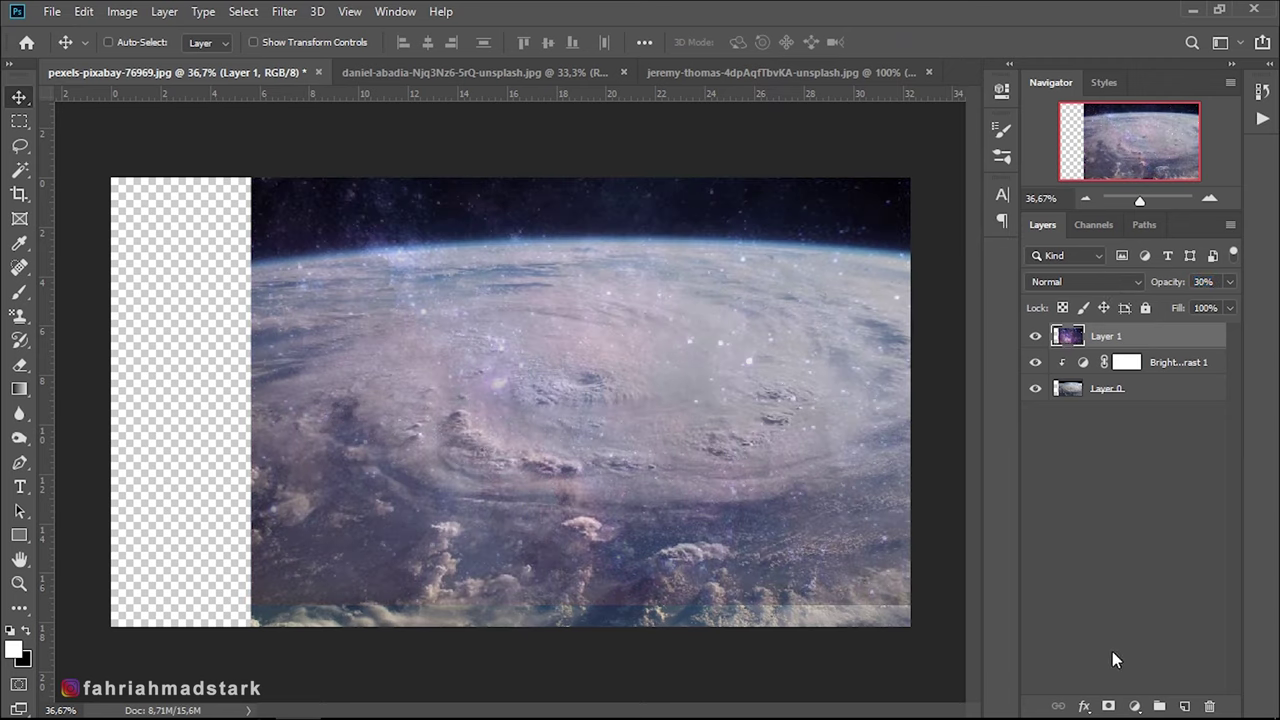
Add a mask to Layer 1 and paint black to hide the stars over the Earth's clouds
{"action": "left_click", "coordinate": [1109, 706]}
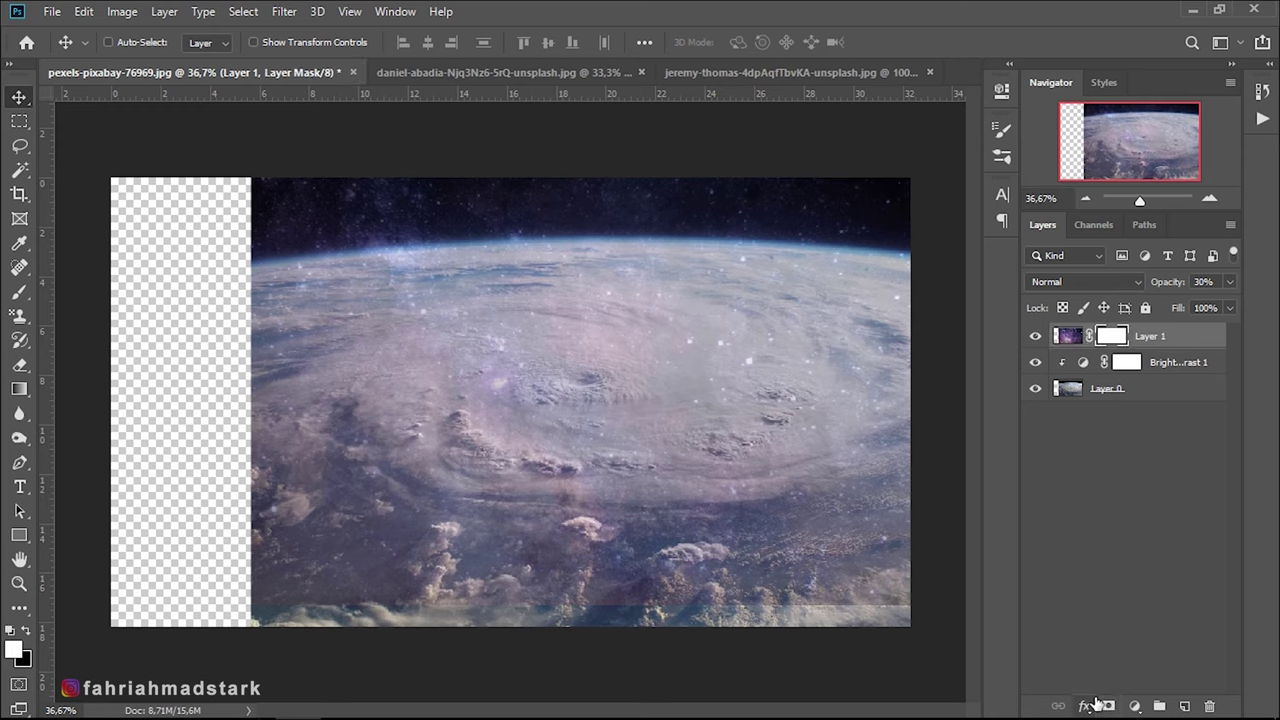
{"action": "left_click", "coordinate": [19, 293]}
{"action": "left_click", "coordinate": [26, 632]}
{"action": "left_click_drag", "start_coordinate": [489, 357], "coordinate": [400, 407]}
{"action": "right_click", "coordinate": [636, 350]}
{"action": "mouse_move", "coordinate": [571, 373]}
{"action": "left_mouse_down"}
{"action": "mouse_move", "coordinate": [258, 485]}
{"action": "mouse_move", "coordinate": [586, 337]}
{"action": "mouse_move", "coordinate": [841, 490]}
{"action": "mouse_move", "coordinate": [914, 551]}
{"action": "mouse_move", "coordinate": [951, 463]}
{"action": "left_mouse_up"}
{"action": "mouse_move", "coordinate": [480, 410]}
{"action": "left_mouse_down"}
{"action": "mouse_move", "coordinate": [922, 374]}
{"action": "mouse_move", "coordinate": [757, 371]}
{"action": "left_mouse_up"}
{"action": "mouse_move", "coordinate": [1167, 281]}
{"action": "left_mouse_down"}
{"action": "mouse_move", "coordinate": [1255, 290]}
{"action": "mouse_move", "coordinate": [1200, 286]}
{"action": "left_mouse_up"}
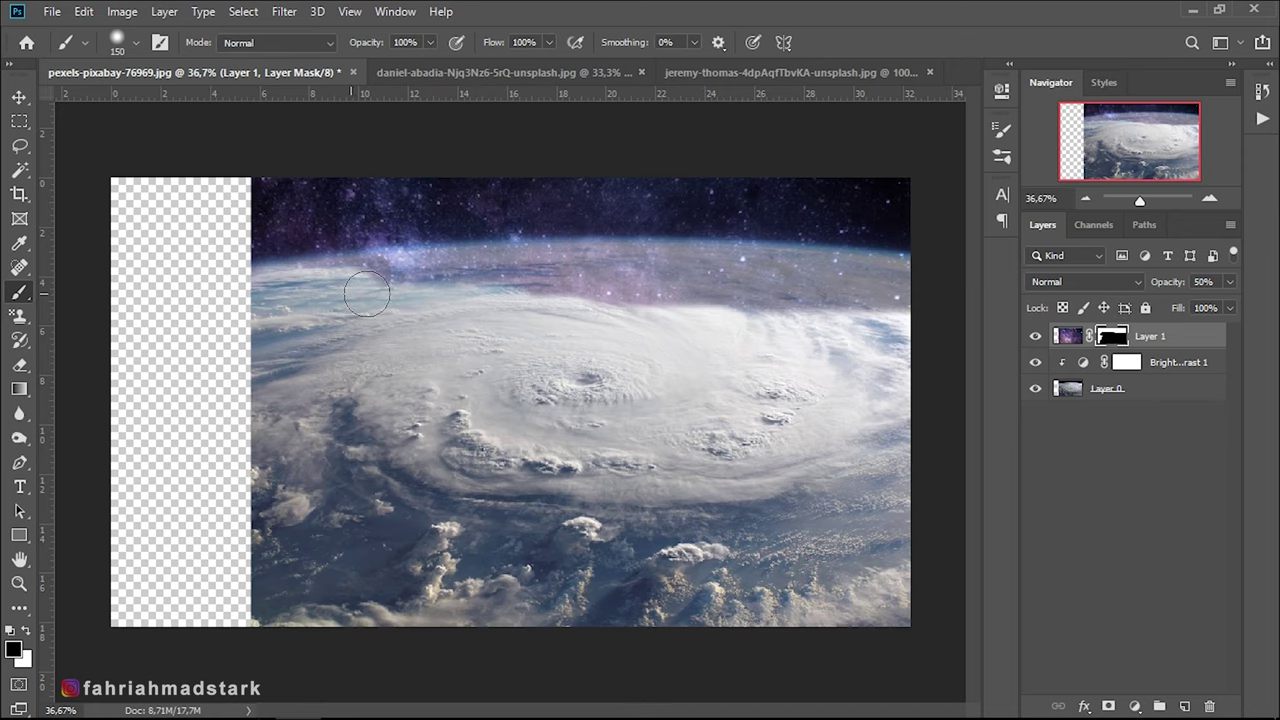
{"action": "left_click_drag", "start_coordinate": [262, 298], "coordinate": [751, 297]}
Clean up the galaxy mask along the Earth's horizon line
{"action": "scroll", "coordinate": [615, 188], "scroll_direction": "up", "scroll_amount": 2}
{"action": "scroll", "coordinate": [615, 188], "scroll_direction": "down", "scroll_amount": 1}
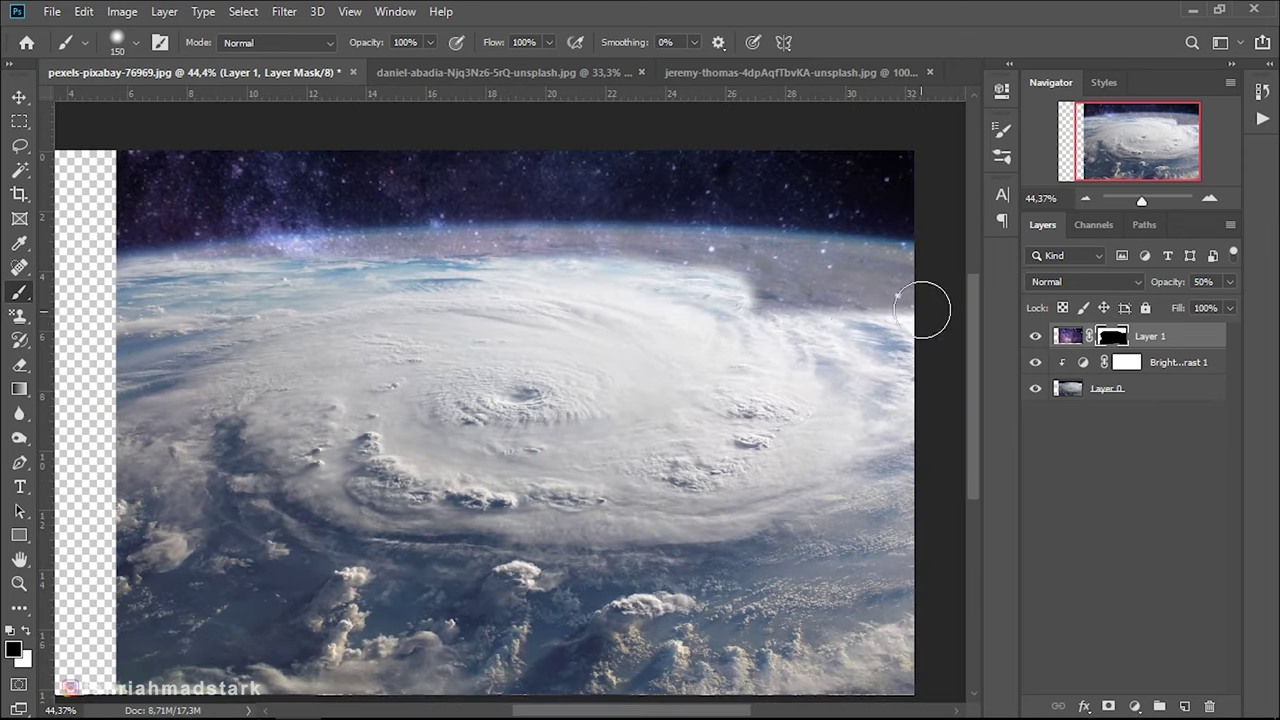
{"action": "mouse_move", "coordinate": [911, 273]}
{"action": "left_mouse_down"}
{"action": "mouse_move", "coordinate": [585, 260]}
{"action": "mouse_move", "coordinate": [187, 280]}
{"action": "mouse_move", "coordinate": [344, 264]}
{"action": "left_mouse_up"}
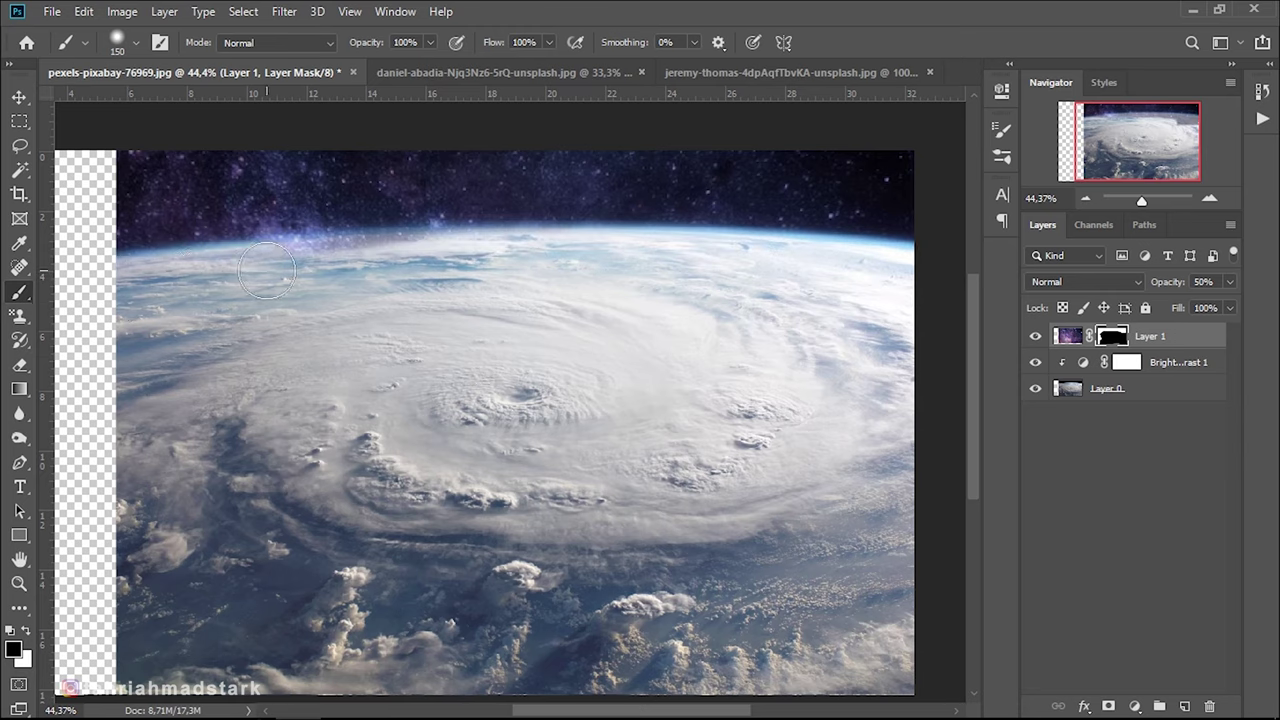
{"action": "left_click_drag", "start_coordinate": [344, 264], "coordinate": [831, 280]}
{"action": "scroll", "coordinate": [761, 440], "scroll_direction": "down", "scroll_amount": 3}
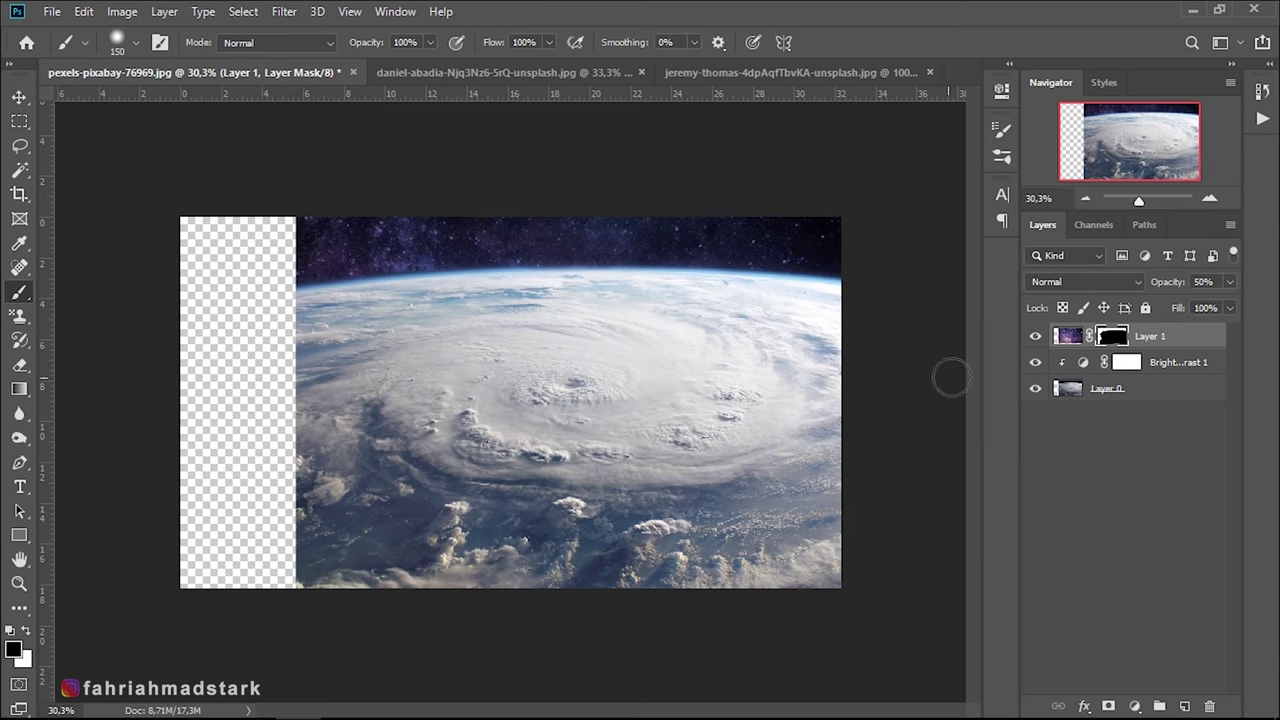
Raise the masked galaxy layer's opacity to 100% and zoom out to view the whole image
{"action": "left_click_drag", "start_coordinate": [1161, 287], "coordinate": [1274, 287]}
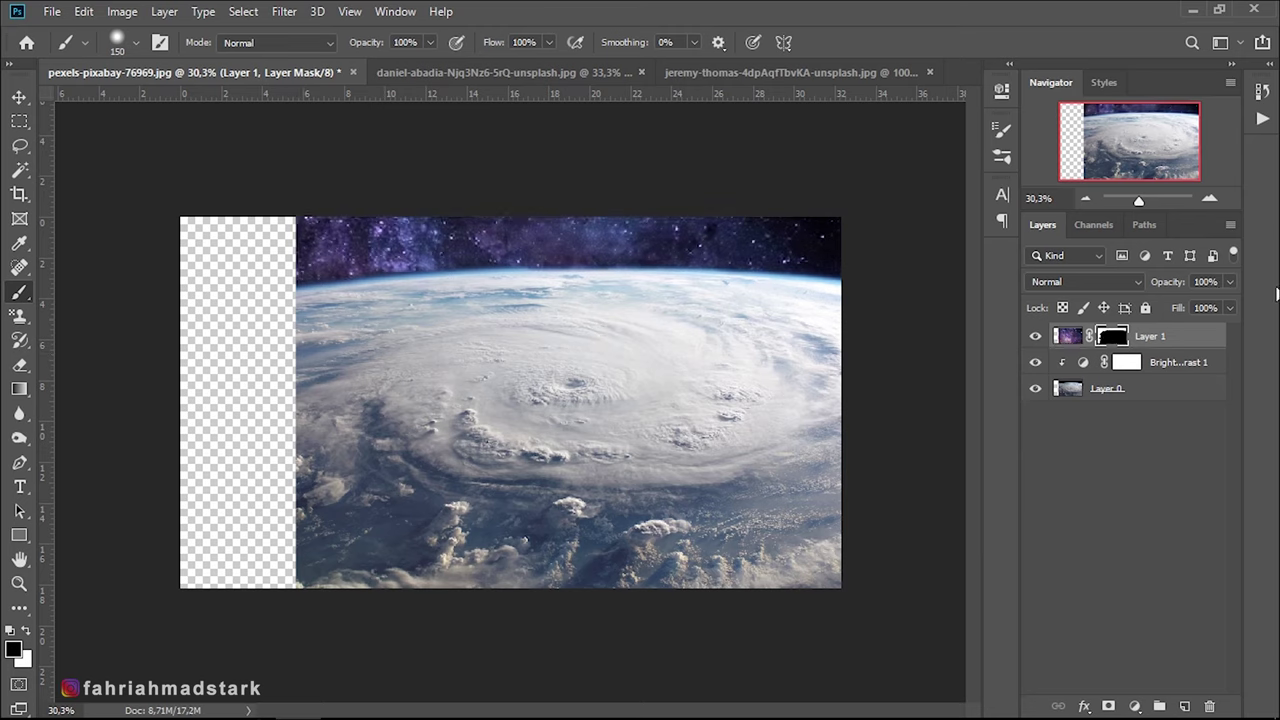
{"action": "scroll", "coordinate": [623, 277], "scroll_direction": "up", "scroll_amount": 2}
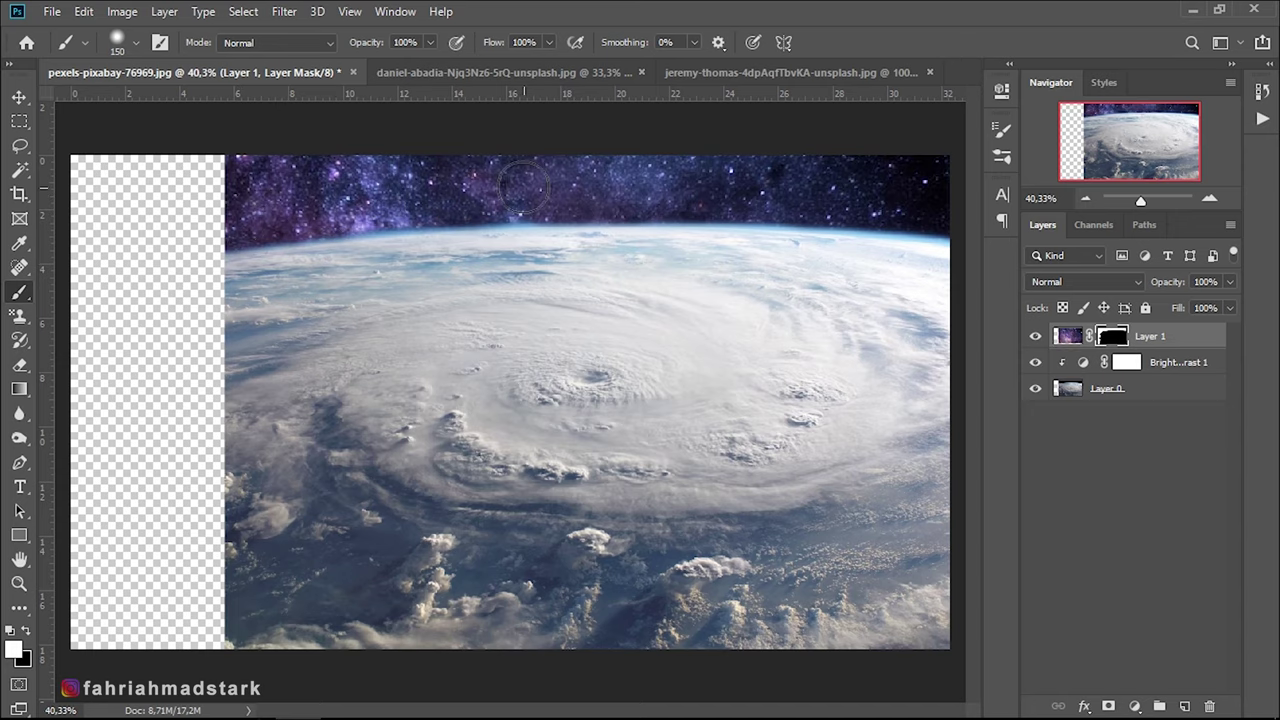
{"action": "scroll", "coordinate": [615, 270], "scroll_direction": "down", "scroll_amount": 1}
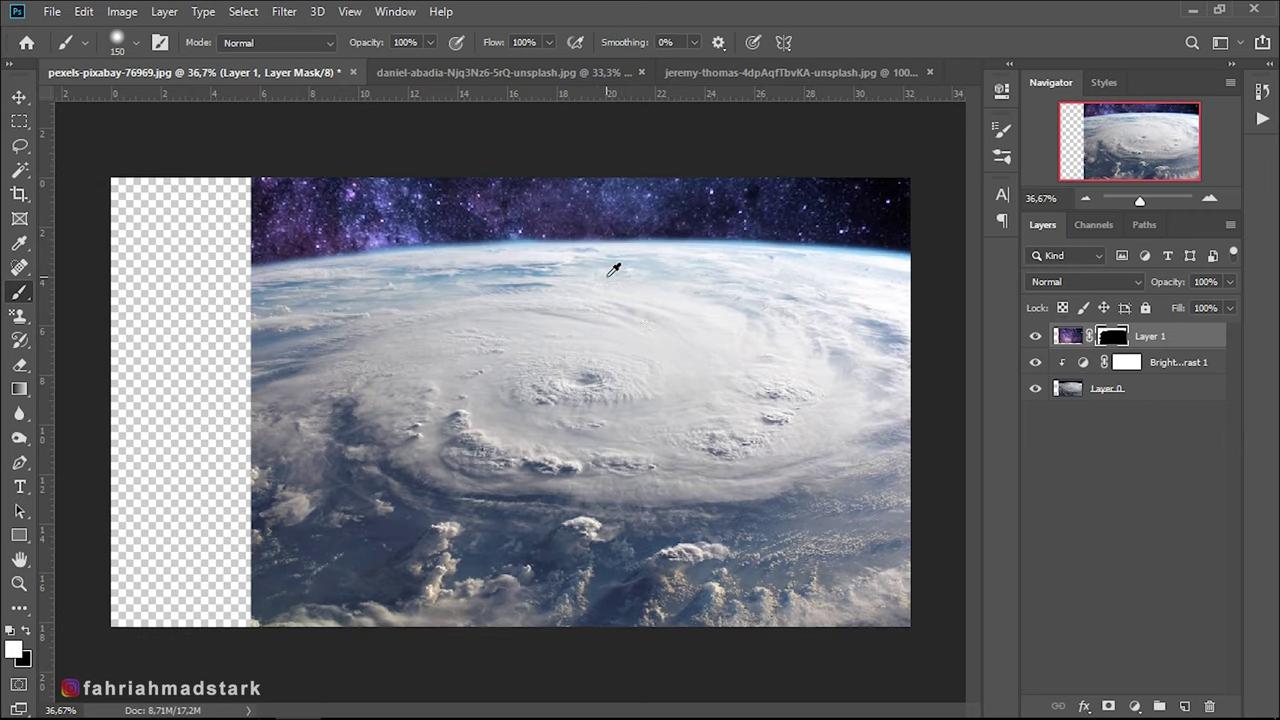
{"action": "left_click", "coordinate": [26, 630]}
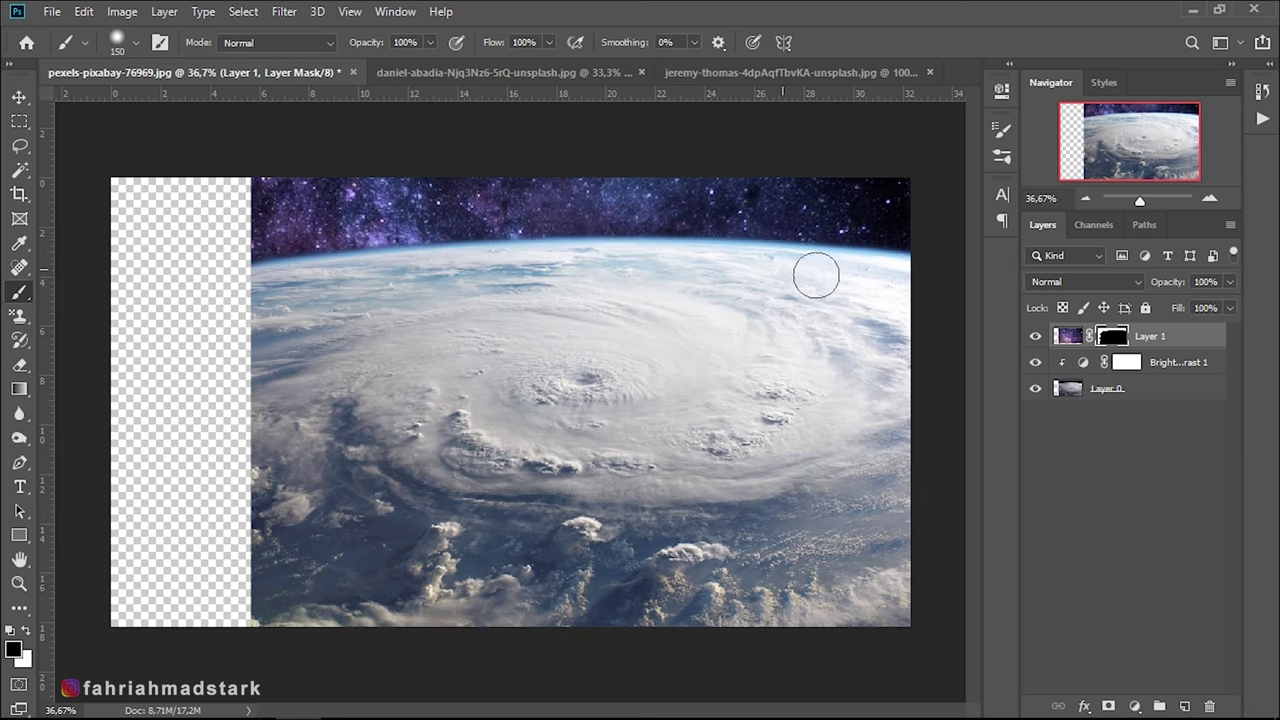
{"action": "key", "text": "ctrl+minus"}
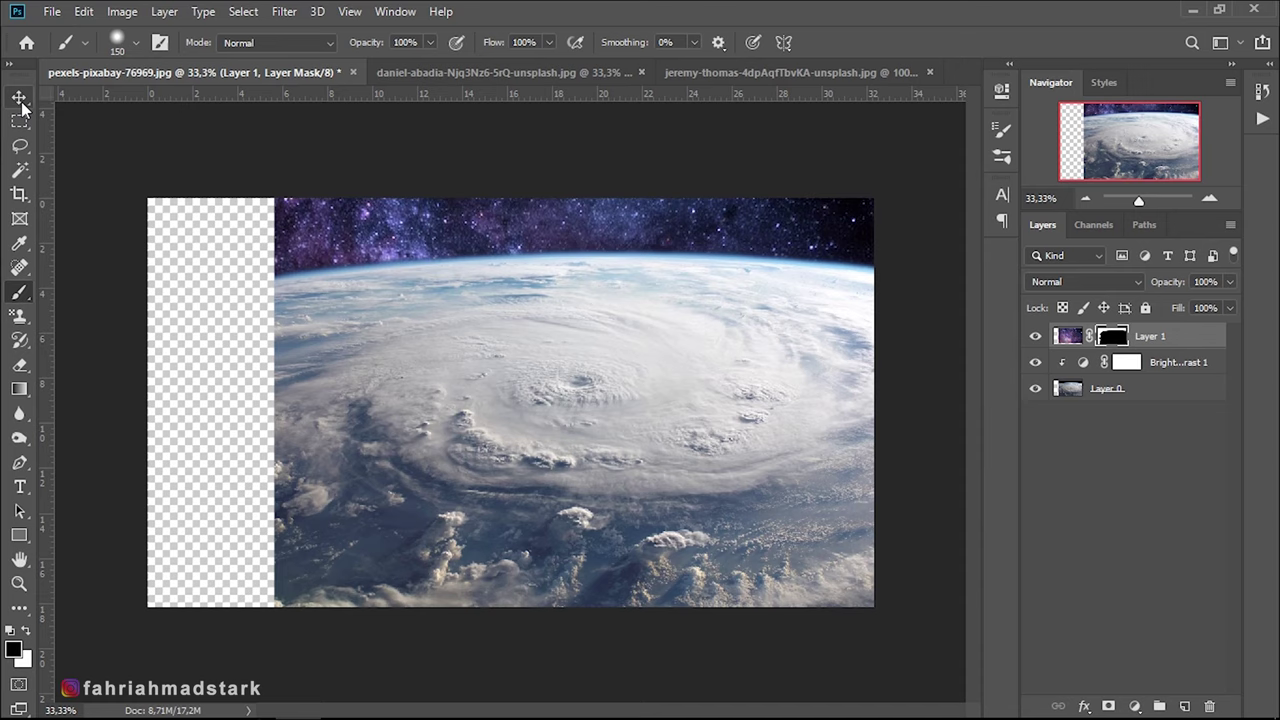
{"action": "left_click", "coordinate": [20, 100]}
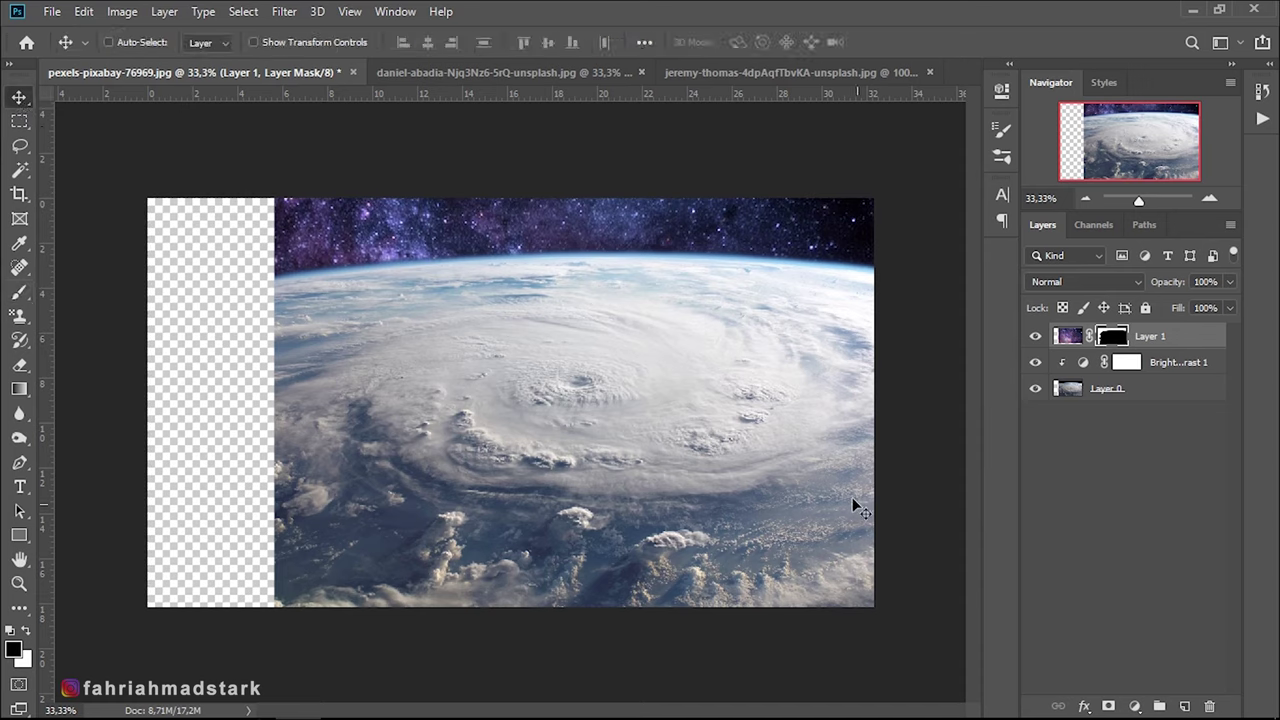
Add a Brightness/Contrast layer clipped to Layer 1 with brightness -70 and contrast 0, then select Layer 1
{"action": "left_click", "coordinate": [1132, 705]}
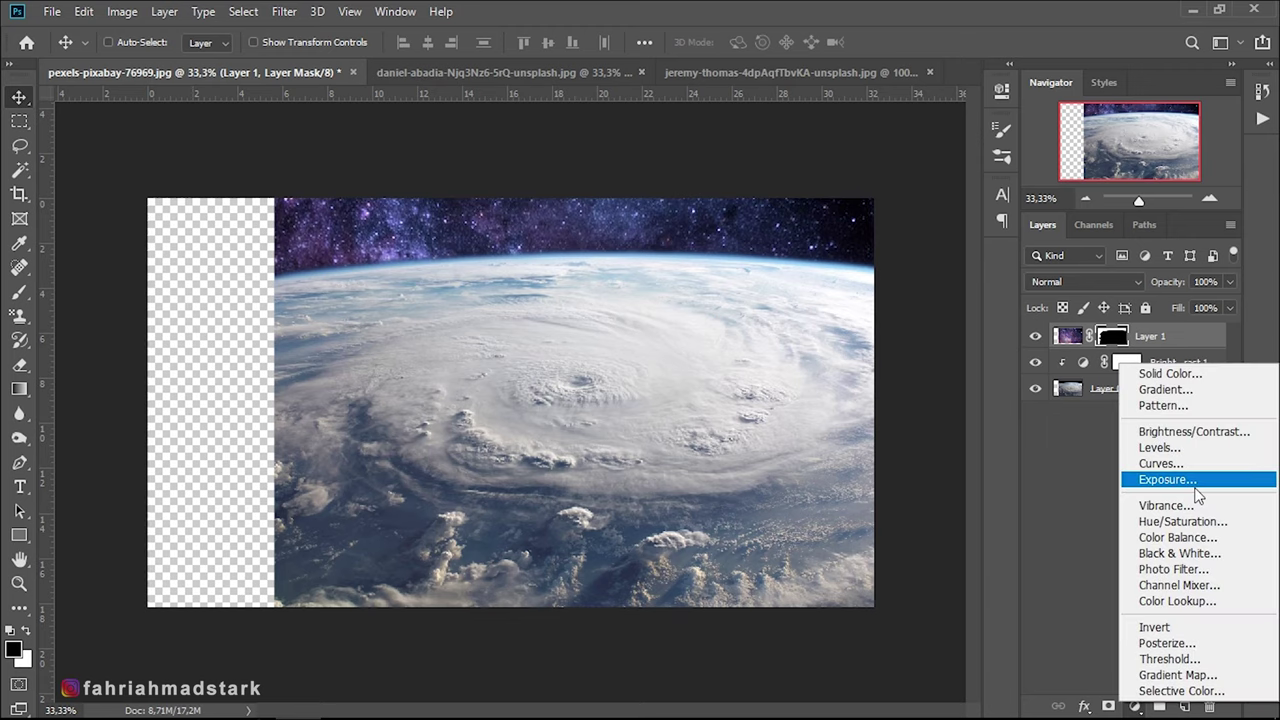
{"action": "left_click", "coordinate": [1205, 440]}
{"action": "left_click", "coordinate": [843, 401]}
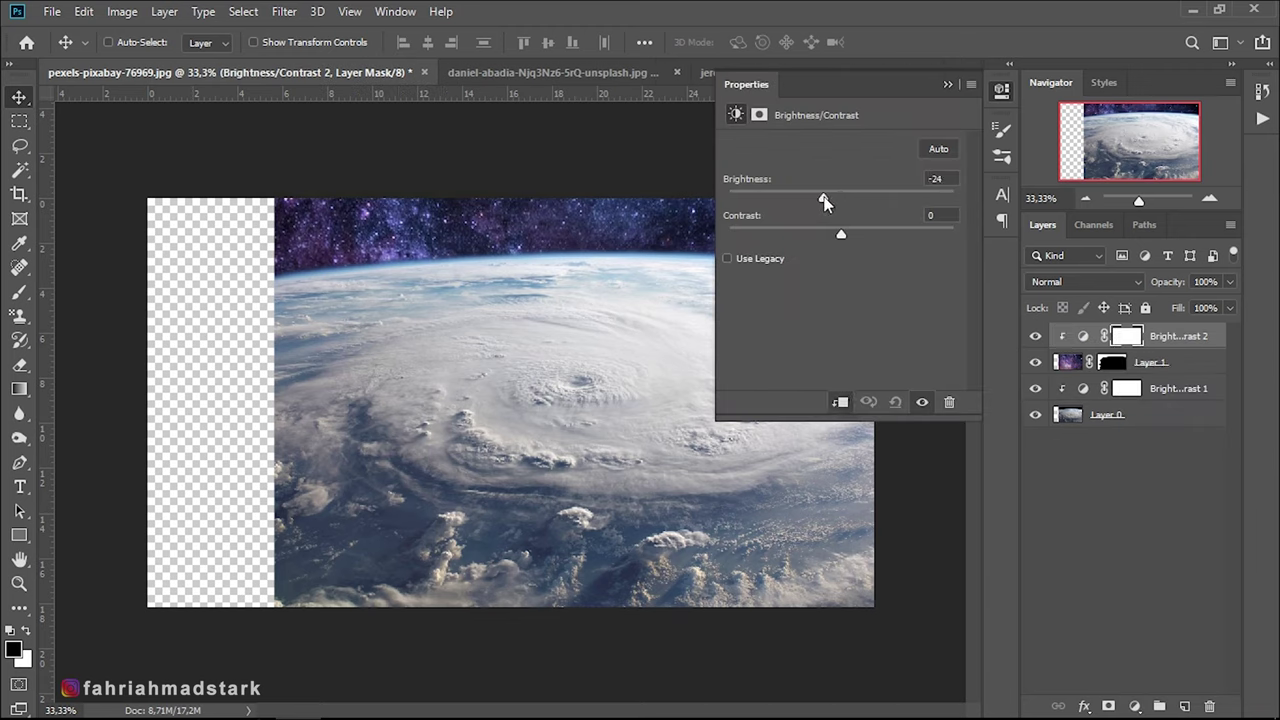
{"action": "left_click_drag", "start_coordinate": [790, 201], "coordinate": [789, 202]}
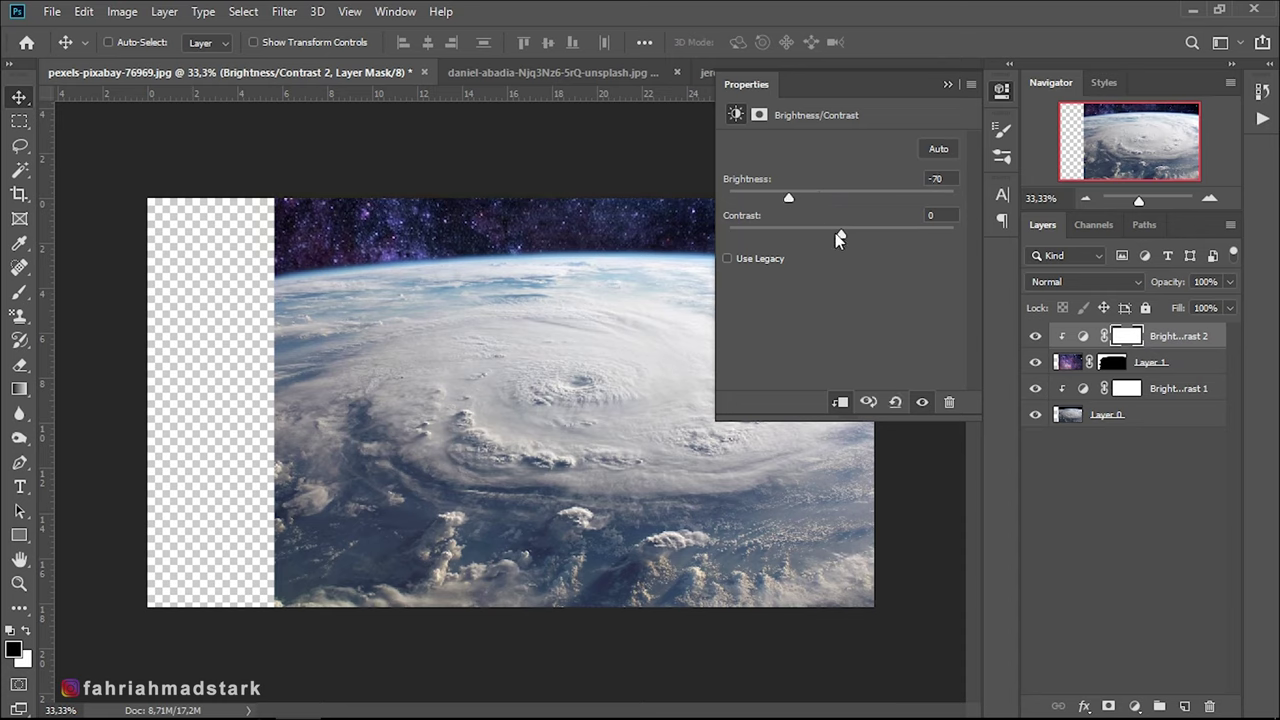
{"action": "mouse_move", "coordinate": [842, 237]}
{"action": "left_mouse_down"}
{"action": "mouse_move", "coordinate": [978, 233]}
{"action": "mouse_move", "coordinate": [786, 256]}
{"action": "mouse_move", "coordinate": [701, 251]}
{"action": "left_mouse_up"}
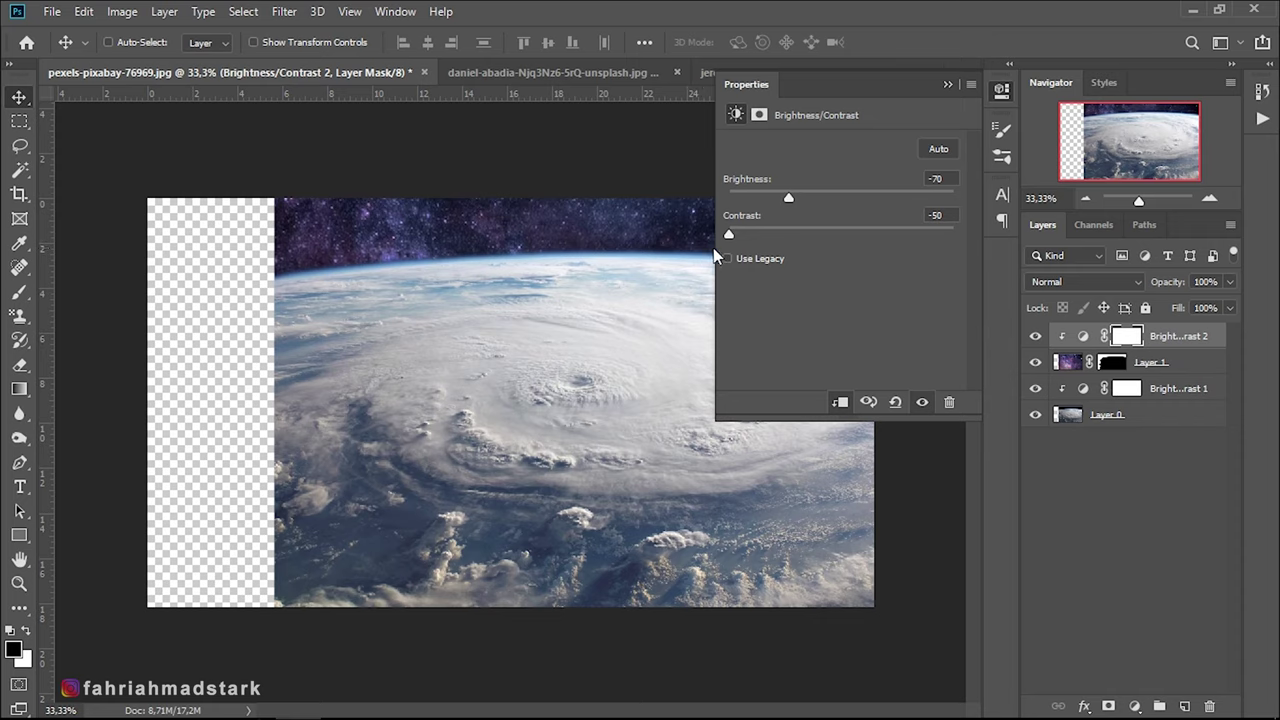
{"action": "mouse_move", "coordinate": [731, 233]}
{"action": "left_mouse_down"}
{"action": "mouse_move", "coordinate": [962, 235]}
{"action": "mouse_move", "coordinate": [845, 241]}
{"action": "mouse_move", "coordinate": [867, 242]}
{"action": "left_mouse_up"}
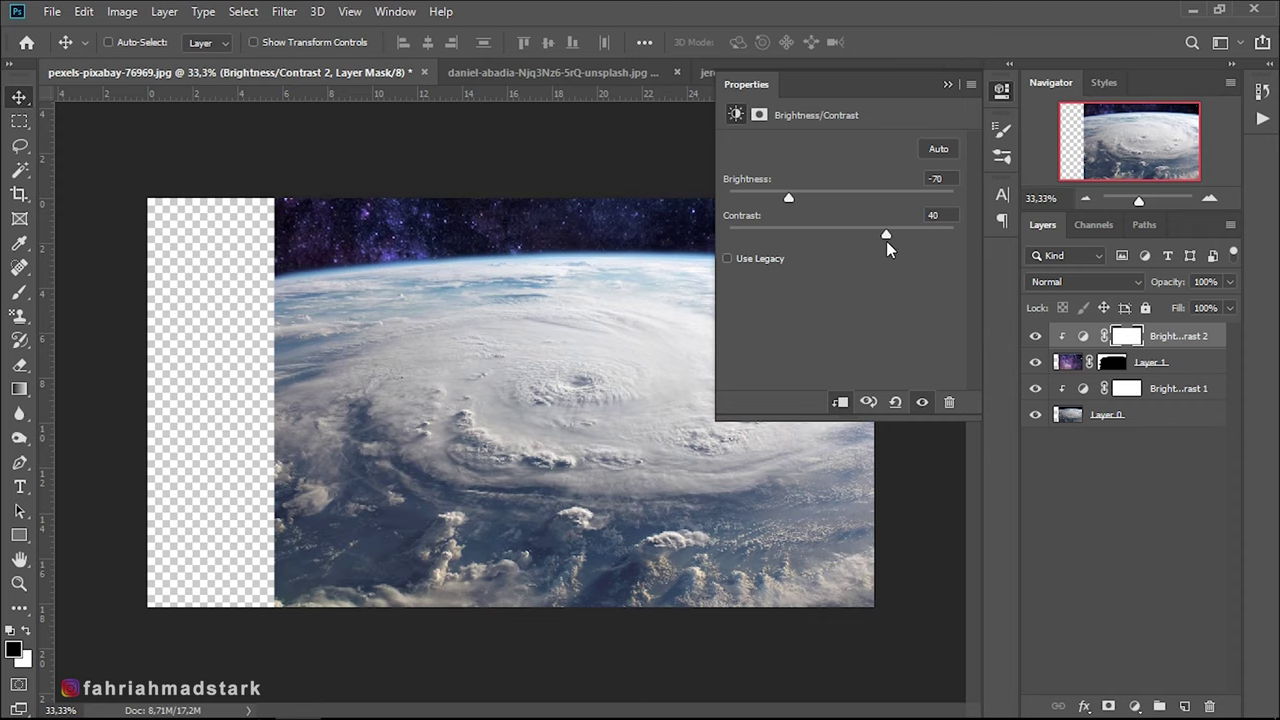
{"action": "mouse_move", "coordinate": [886, 241]}
{"action": "left_mouse_down"}
{"action": "mouse_move", "coordinate": [754, 251]}
{"action": "mouse_move", "coordinate": [890, 255]}
{"action": "mouse_move", "coordinate": [841, 255]}
{"action": "left_mouse_up"}
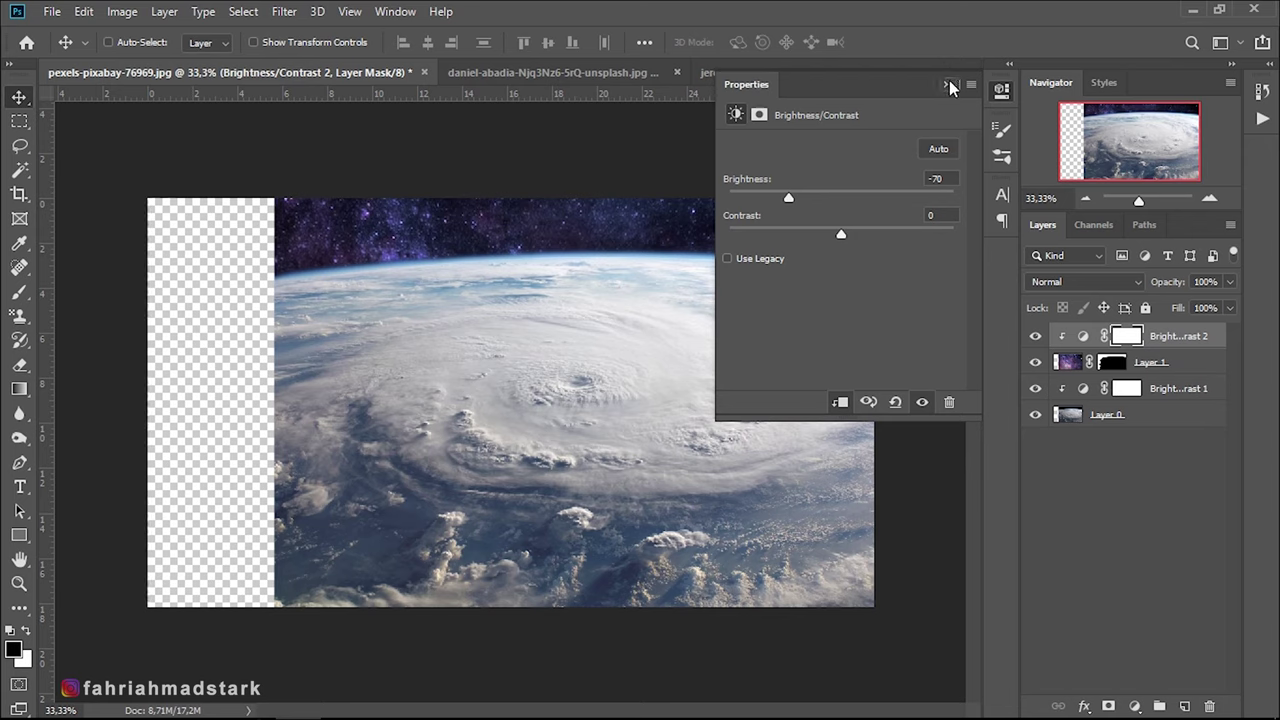
{"action": "left_click", "coordinate": [950, 85]}
{"action": "left_click", "coordinate": [1208, 362]}
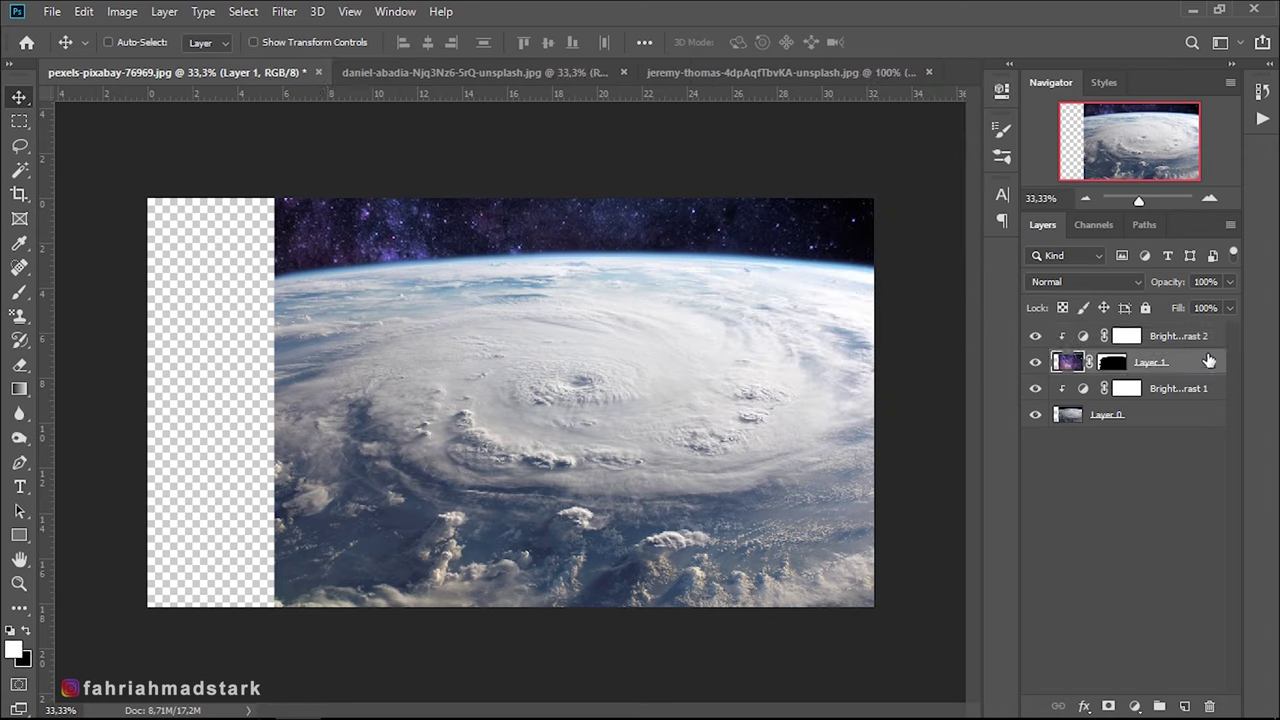
Apply a Blur Gallery Field Blur of 17 px to the starry sky layer
{"action": "left_click", "coordinate": [285, 11]}
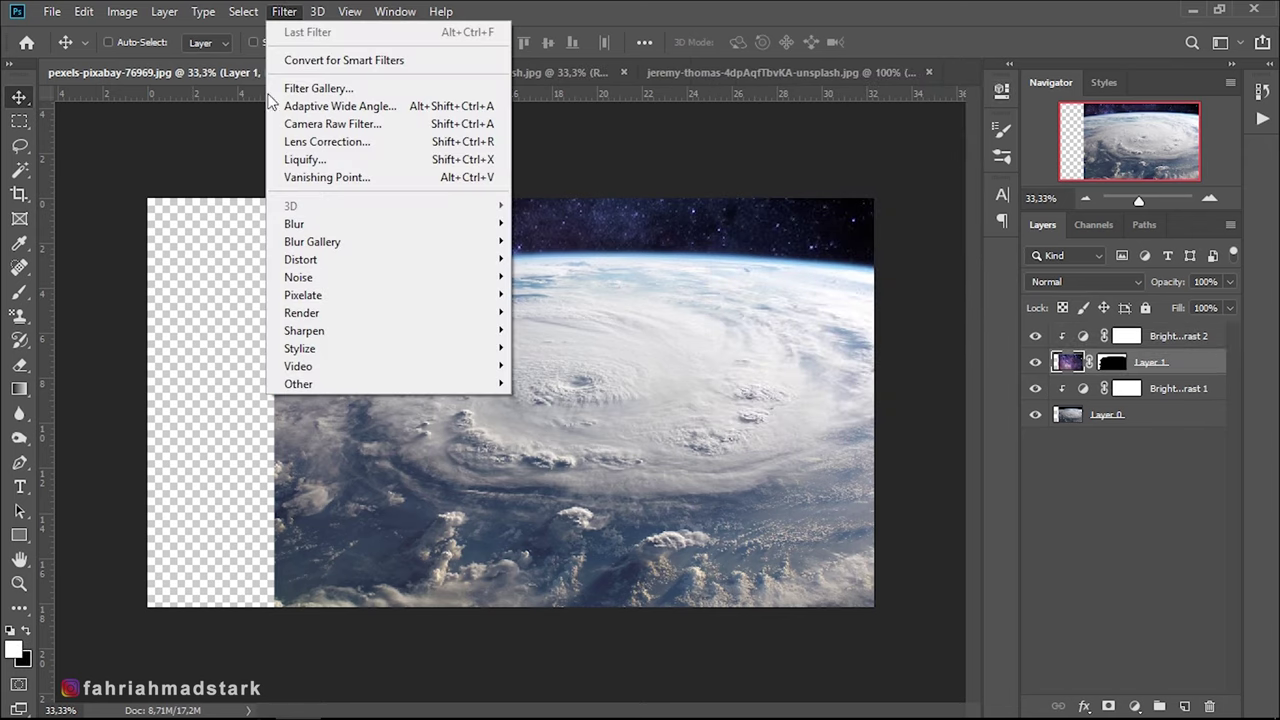
{"action": "left_click", "coordinate": [548, 240]}
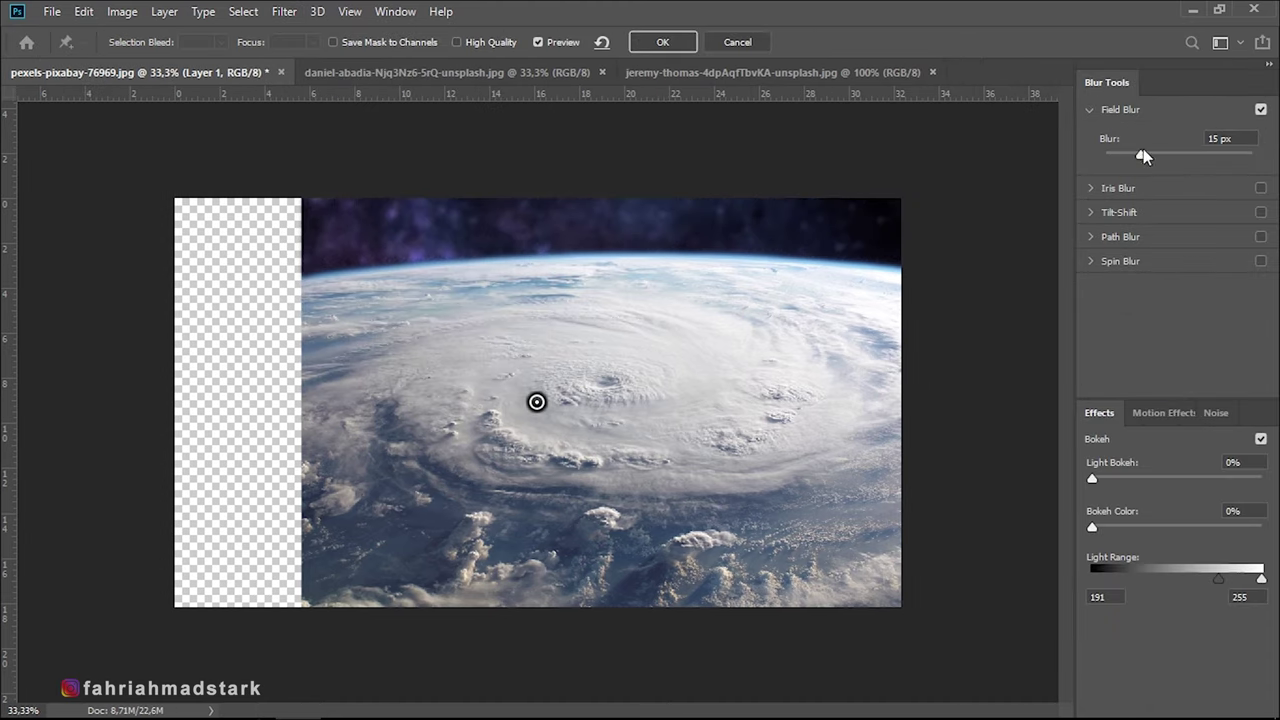
{"action": "left_click_drag", "start_coordinate": [1141, 156], "coordinate": [1126, 154]}
{"action": "left_click", "coordinate": [664, 44]}
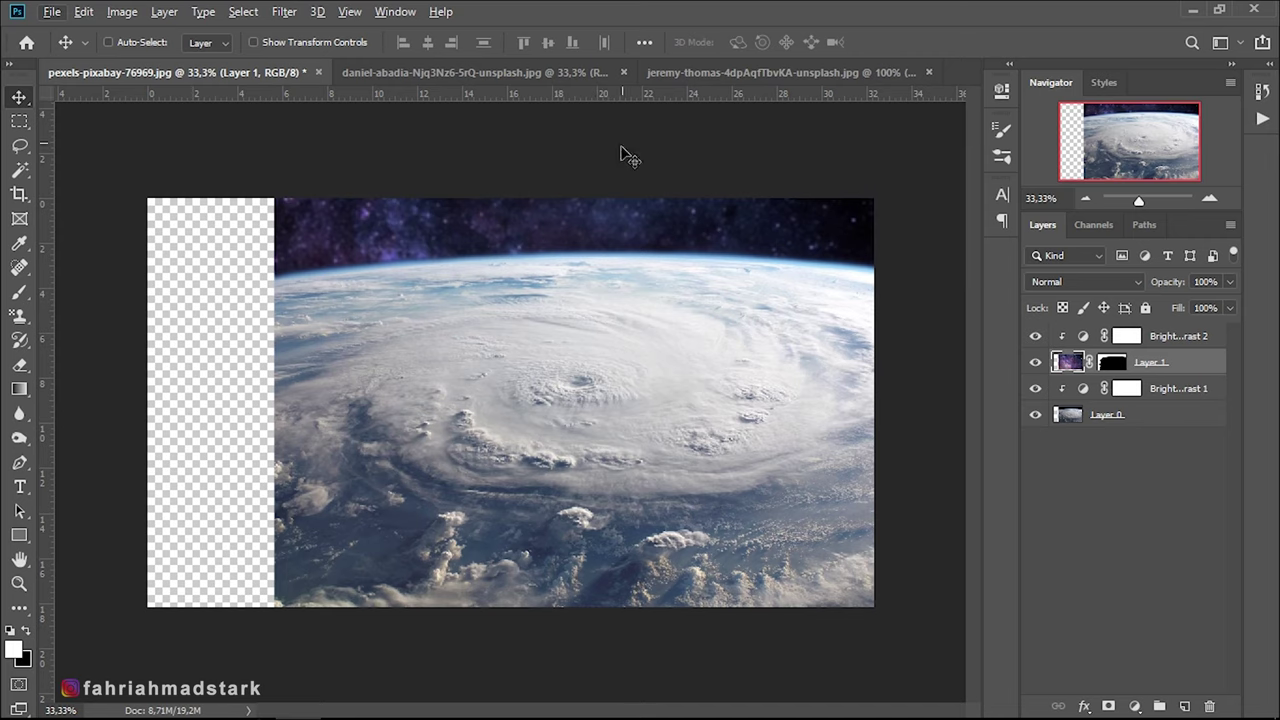
Switch to the daniel-abadia train photo, choose the Pen tool and zoom in on the train
{"action": "left_click", "coordinate": [529, 78]}
{"action": "scroll", "coordinate": [468, 420], "scroll_direction": "up", "scroll_amount": 1}
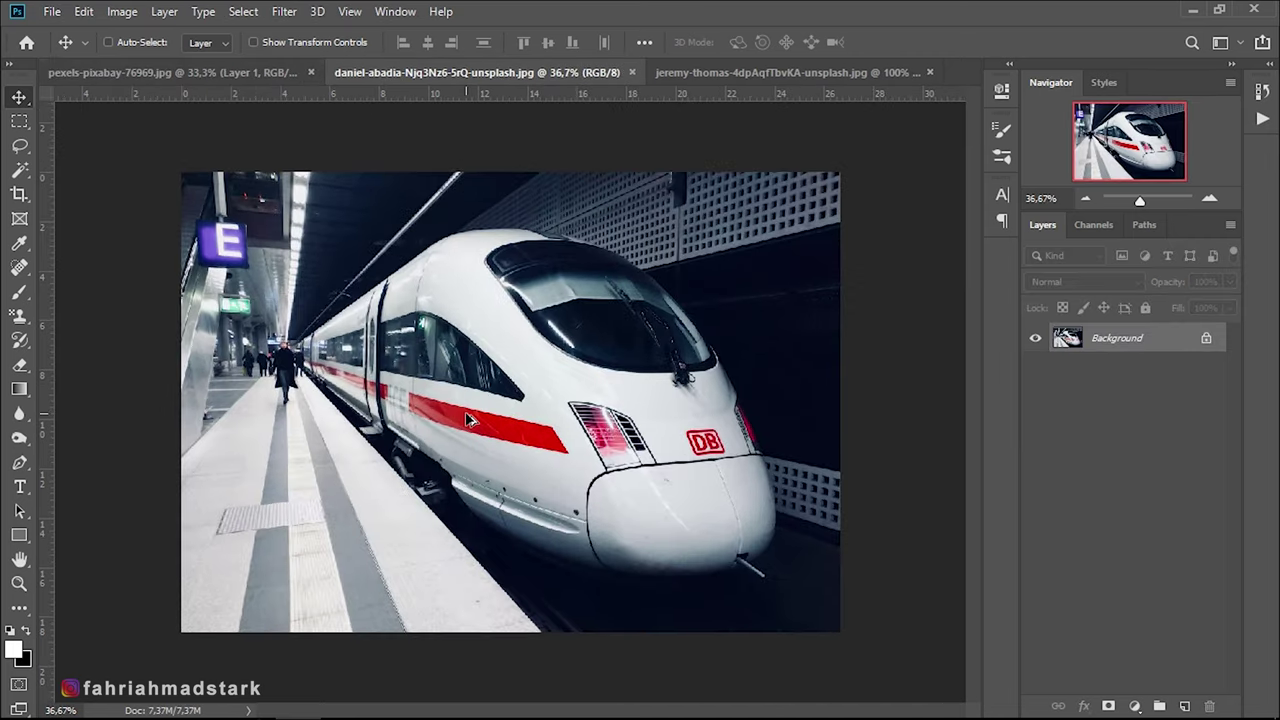
{"action": "scroll", "coordinate": [468, 420], "scroll_direction": "up", "scroll_amount": 1}
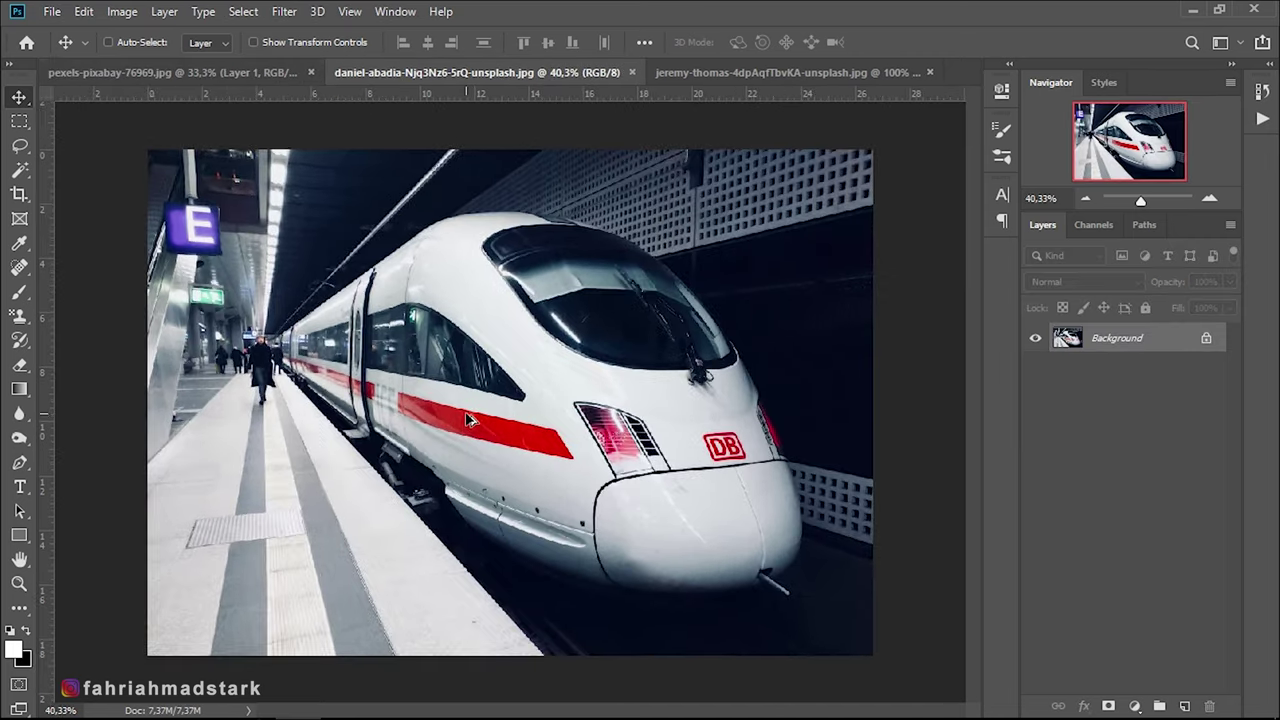
{"action": "left_click", "coordinate": [20, 465]}
{"action": "scroll", "coordinate": [491, 651], "scroll_direction": "up", "scroll_amount": 5}
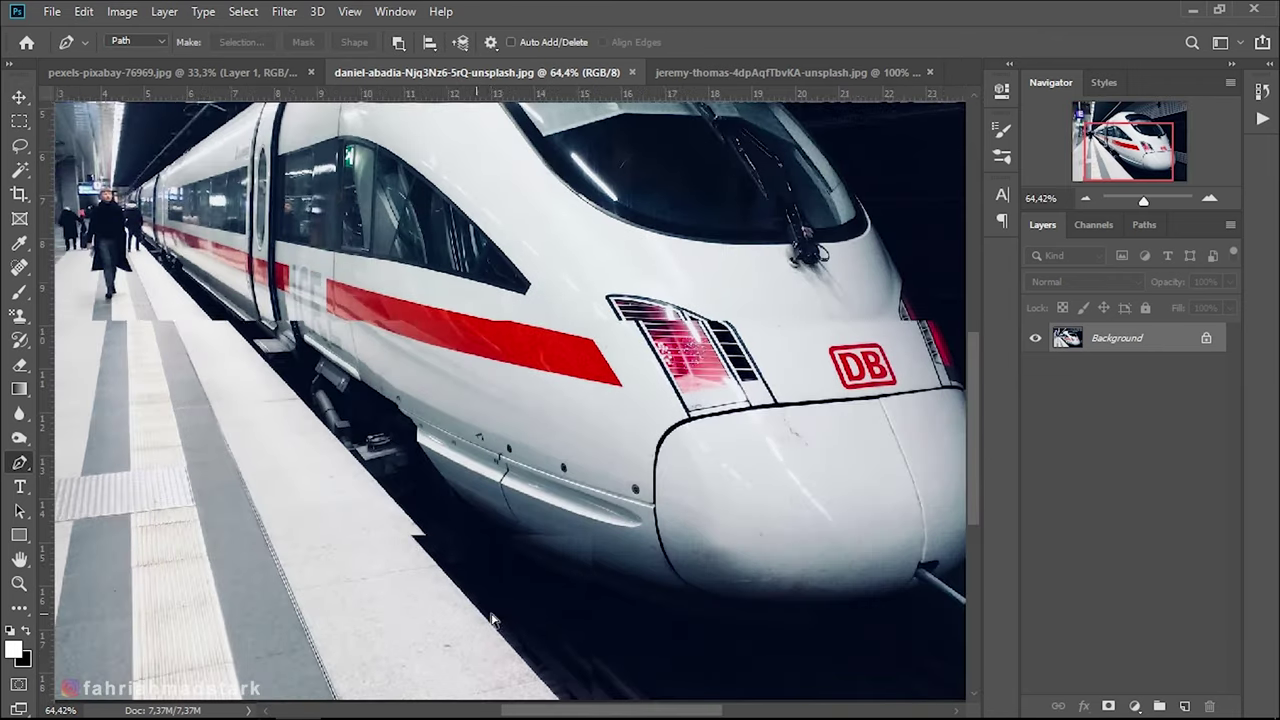
{"action": "scroll", "coordinate": [491, 621], "scroll_direction": "up", "scroll_amount": 1}
{"action": "scroll", "coordinate": [491, 621], "scroll_direction": "up", "scroll_amount": 2}
{"action": "scroll", "coordinate": [491, 621], "scroll_direction": "up", "scroll_amount": 4}
{"action": "scroll", "coordinate": [525, 628], "scroll_direction": "up", "scroll_amount": 2}
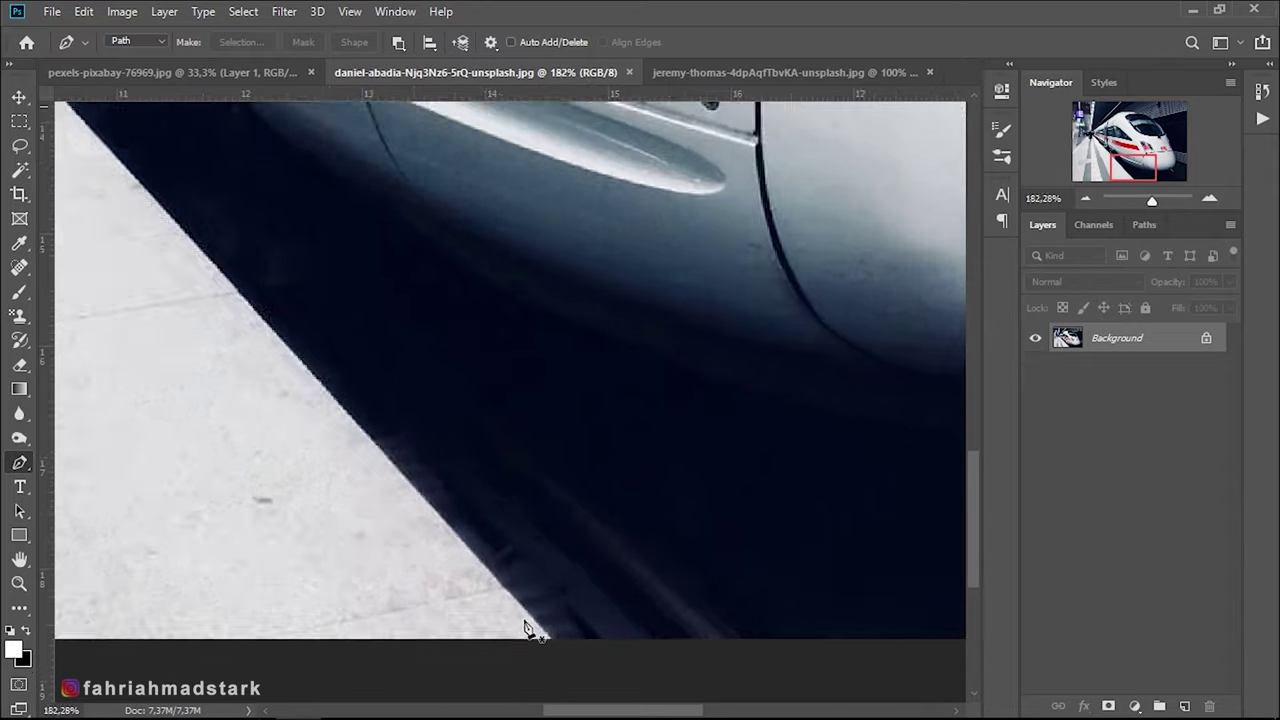
{"action": "scroll", "coordinate": [527, 628], "scroll_direction": "up", "scroll_amount": 1}
Place the first anchors of the path along the rear of the train's bottom edge
{"action": "left_click", "coordinate": [564, 652]}
{"action": "scroll", "coordinate": [564, 652], "scroll_direction": "down", "scroll_amount": 3}
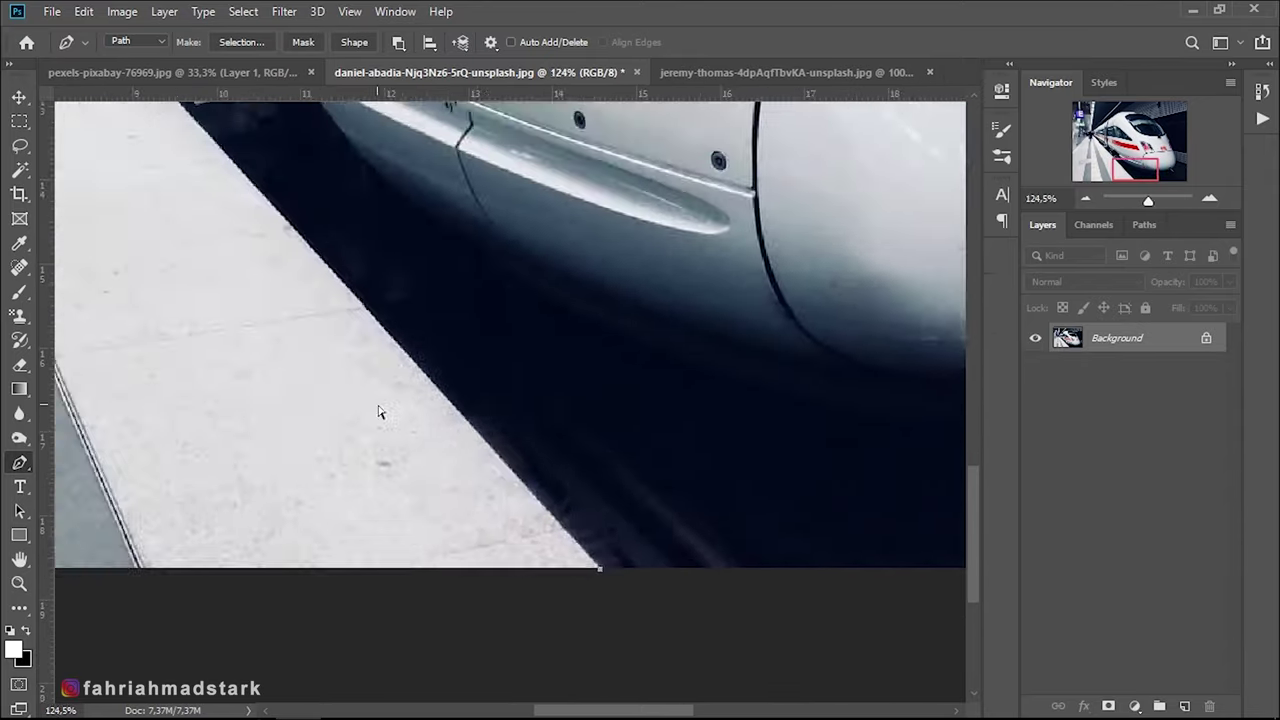
{"action": "scroll", "coordinate": [300, 200], "scroll_direction": "down", "scroll_amount": 2}
{"action": "scroll", "coordinate": [280, 220], "scroll_direction": "up", "scroll_amount": 3}
{"action": "scroll", "coordinate": [265, 230], "scroll_direction": "up", "scroll_amount": 3}
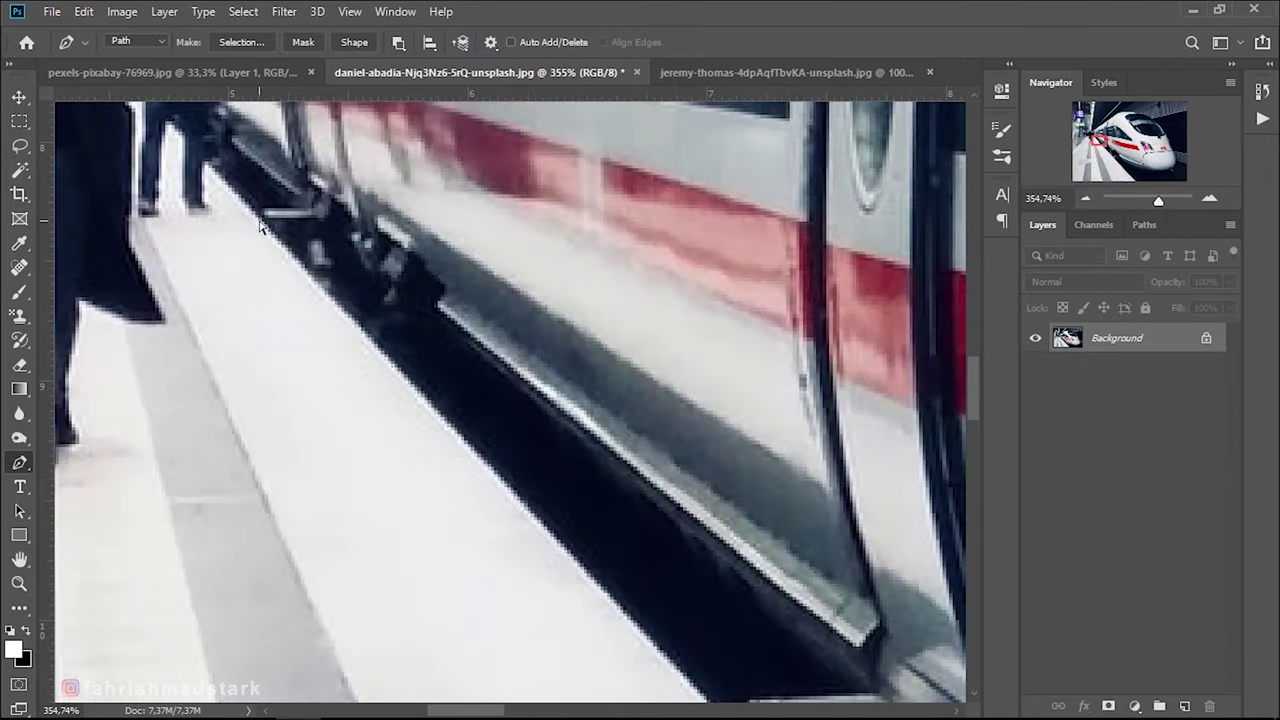
{"action": "scroll", "coordinate": [265, 230], "scroll_direction": "down", "scroll_amount": 9}
{"action": "scroll", "coordinate": [290, 300], "scroll_direction": "up", "scroll_amount": 7}
{"action": "scroll", "coordinate": [302, 318], "scroll_direction": "up", "scroll_amount": 6}
{"action": "left_click", "coordinate": [438, 310]}
{"action": "left_click", "coordinate": [452, 270]}
{"action": "scroll", "coordinate": [452, 270], "scroll_direction": "down", "scroll_amount": 4}
{"action": "scroll", "coordinate": [505, 310], "scroll_direction": "up", "scroll_amount": 4}
{"action": "left_click", "coordinate": [548, 330]}
{"action": "scroll", "coordinate": [548, 330], "scroll_direction": "down", "scroll_amount": 4}
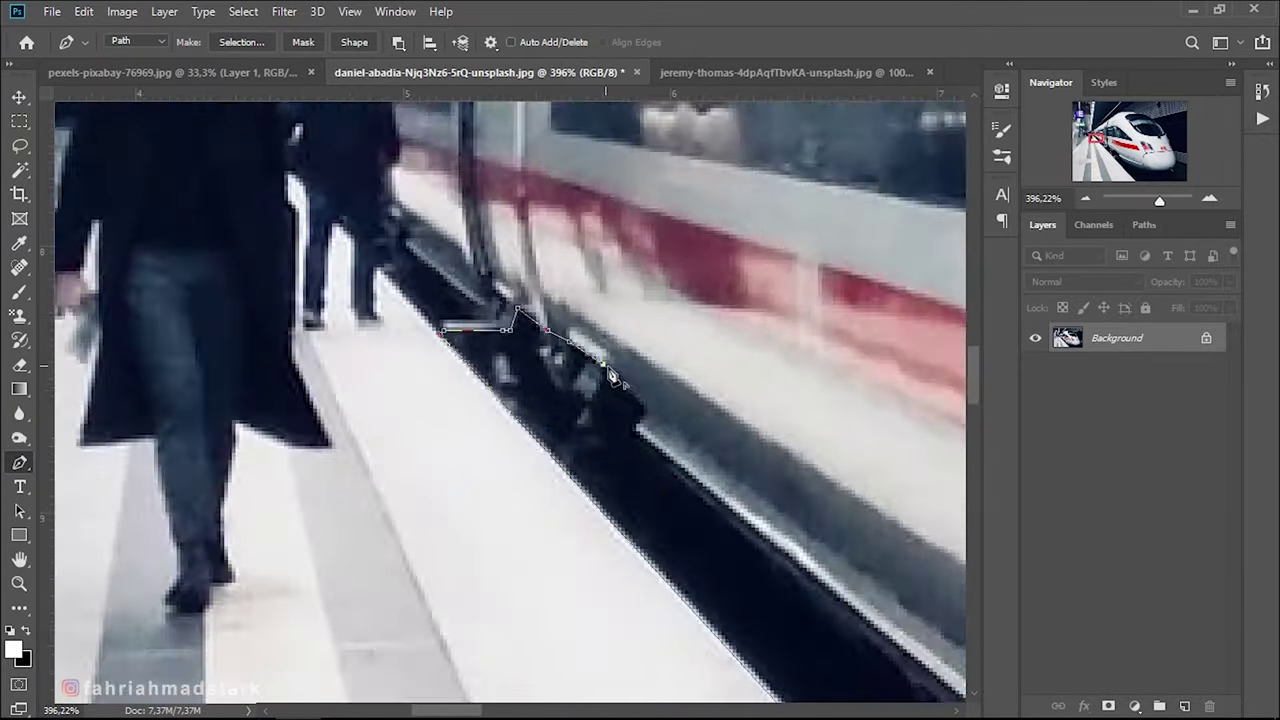
{"action": "scroll", "coordinate": [590, 360], "scroll_direction": "up", "scroll_amount": 5}
{"action": "left_click", "coordinate": [579, 351]}
{"action": "left_click", "coordinate": [615, 380]}
{"action": "left_click", "coordinate": [621, 401]}
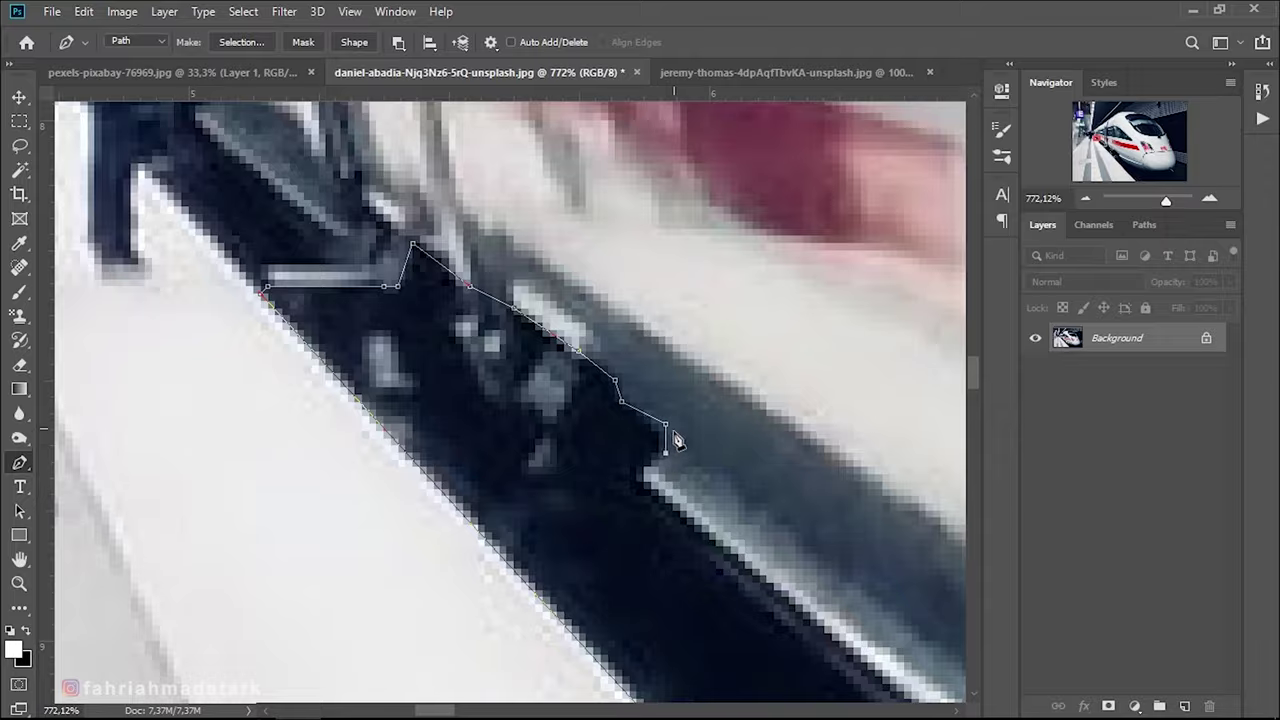
{"action": "scroll", "coordinate": [676, 441], "scroll_direction": "down", "scroll_amount": 5}
{"action": "scroll", "coordinate": [671, 584], "scroll_direction": "up", "scroll_amount": 5}
Continue the path around the box corners beneath the train and past it
{"action": "left_click", "coordinate": [669, 577]}
{"action": "scroll", "coordinate": [684, 540], "scroll_direction": "up", "scroll_amount": 1}
{"action": "left_click", "coordinate": [686, 576]}
{"action": "scroll", "coordinate": [686, 576], "scroll_direction": "down", "scroll_amount": 1}
{"action": "left_click", "coordinate": [522, 520]}
{"action": "left_click", "coordinate": [608, 615]}
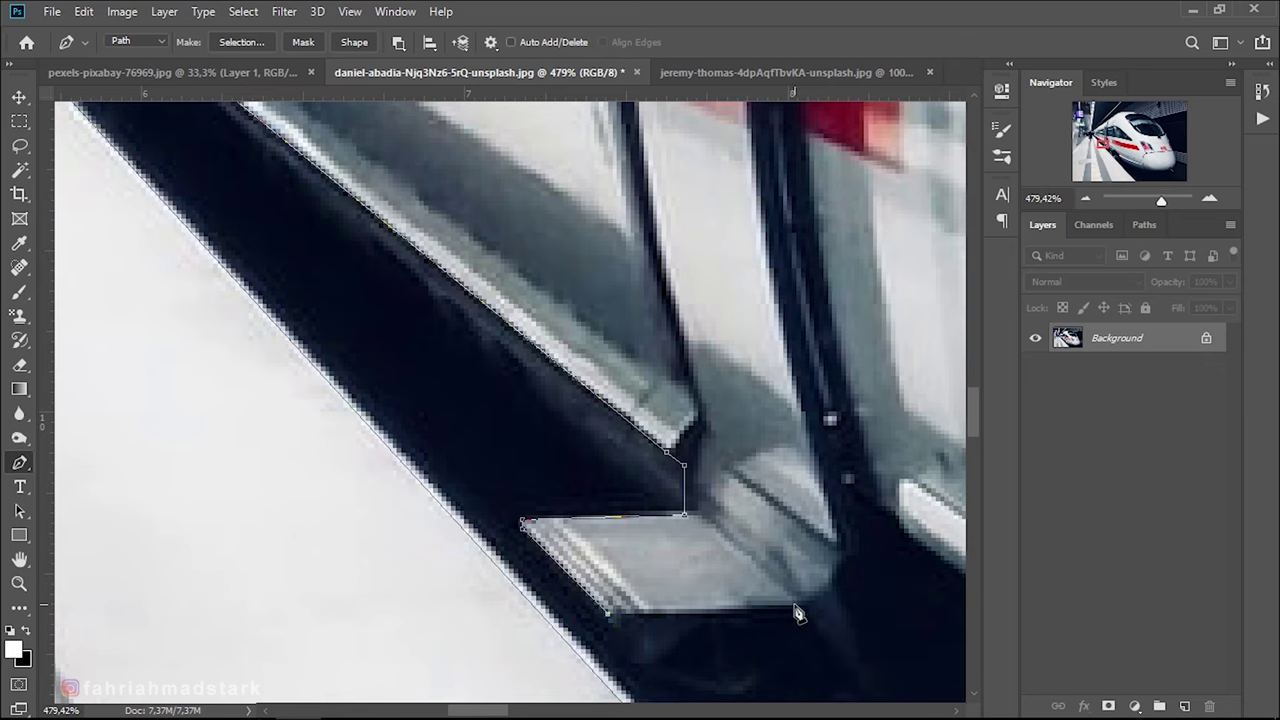
{"action": "left_click", "coordinate": [797, 608]}
{"action": "scroll", "coordinate": [720, 590], "scroll_direction": "right", "scroll_amount": 2}
{"action": "left_click", "coordinate": [690, 520]}
{"action": "scroll", "coordinate": [668, 548], "scroll_direction": "right", "scroll_amount": 3}
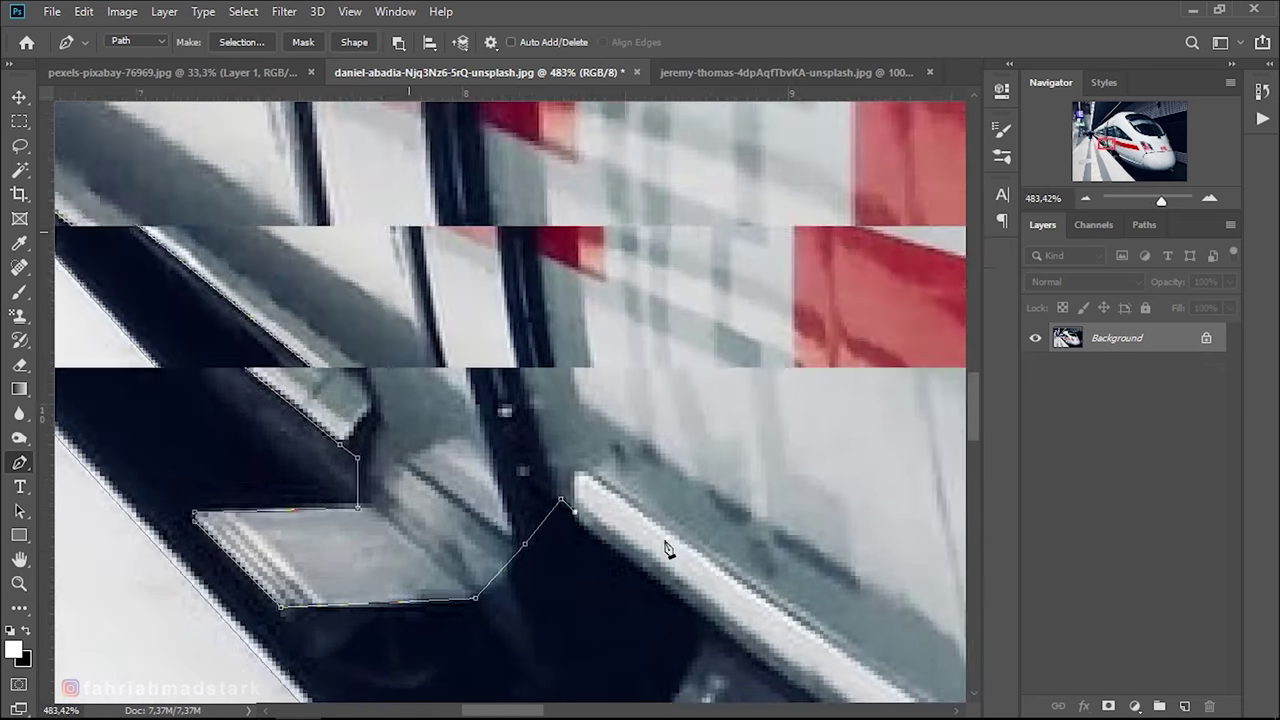
{"action": "scroll", "coordinate": [600, 543], "scroll_direction": "down", "scroll_amount": 5}
{"action": "scroll", "coordinate": [592, 519], "scroll_direction": "down", "scroll_amount": 2}
{"action": "scroll", "coordinate": [580, 517], "scroll_direction": "up", "scroll_amount": 6}
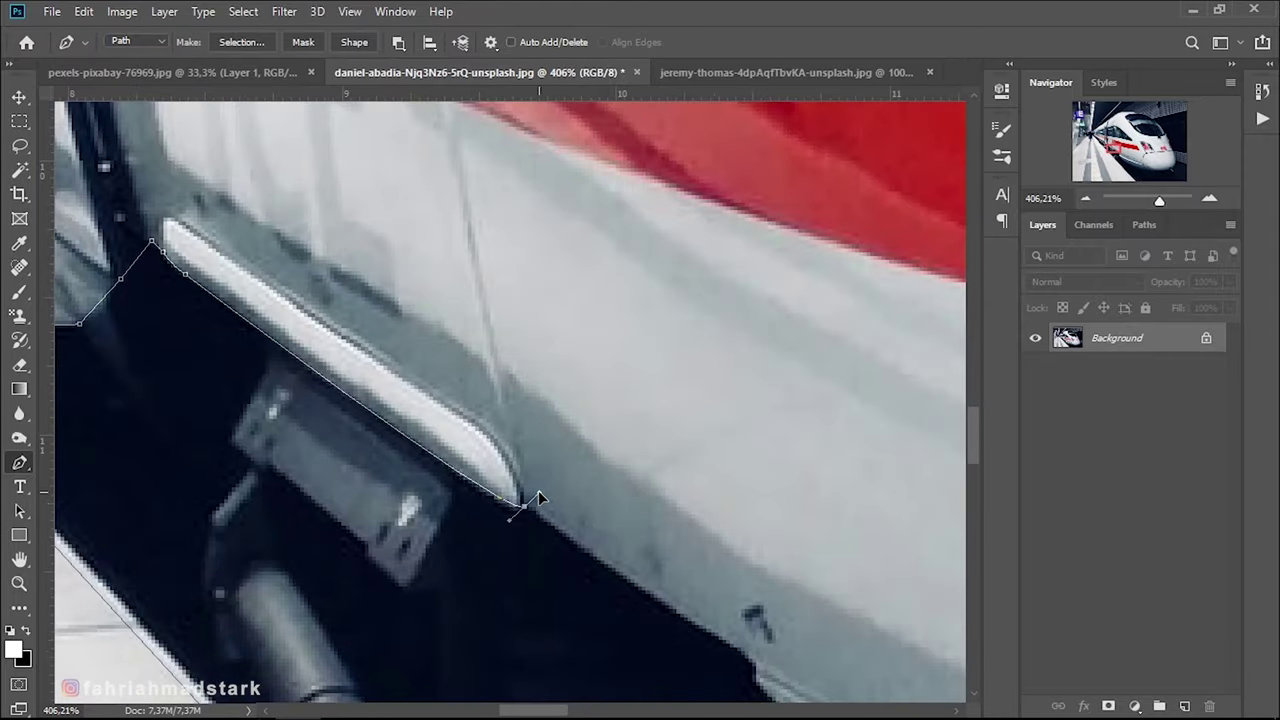
{"action": "scroll", "coordinate": [604, 580], "scroll_direction": "right", "scroll_amount": 2}
{"action": "scroll", "coordinate": [604, 580], "scroll_direction": "down", "scroll_amount": 1}
Extend the path with a curved anchor along the train's lower edge toward the nose
{"action": "left_click", "coordinate": [599, 570]}
{"action": "scroll", "coordinate": [575, 550], "scroll_direction": "down", "scroll_amount": 1}
{"action": "scroll", "coordinate": [575, 550], "scroll_direction": "right", "scroll_amount": 1}
{"action": "scroll", "coordinate": [545, 547], "scroll_direction": "right", "scroll_amount": 2}
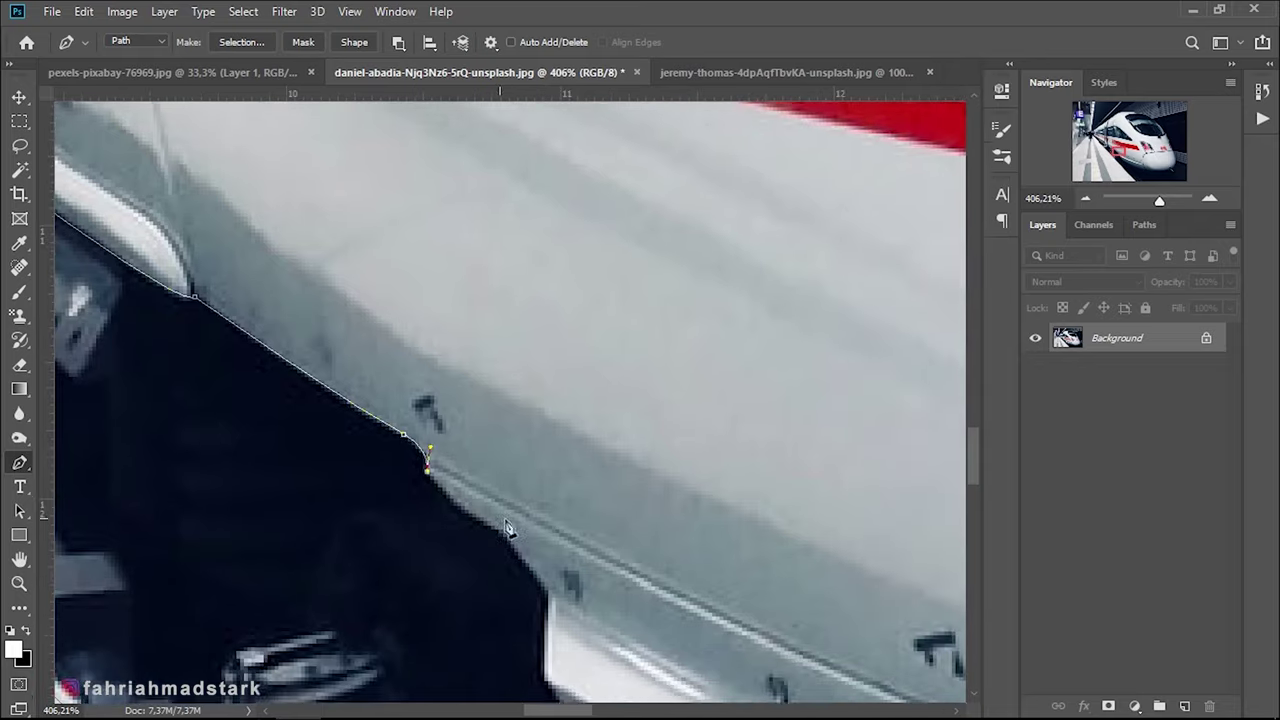
{"action": "scroll", "coordinate": [545, 547], "scroll_direction": "down", "scroll_amount": 2}
{"action": "left_click_drag", "start_coordinate": [502, 484], "coordinate": [550, 500]}
{"action": "scroll", "coordinate": [550, 556], "scroll_direction": "down", "scroll_amount": 3}
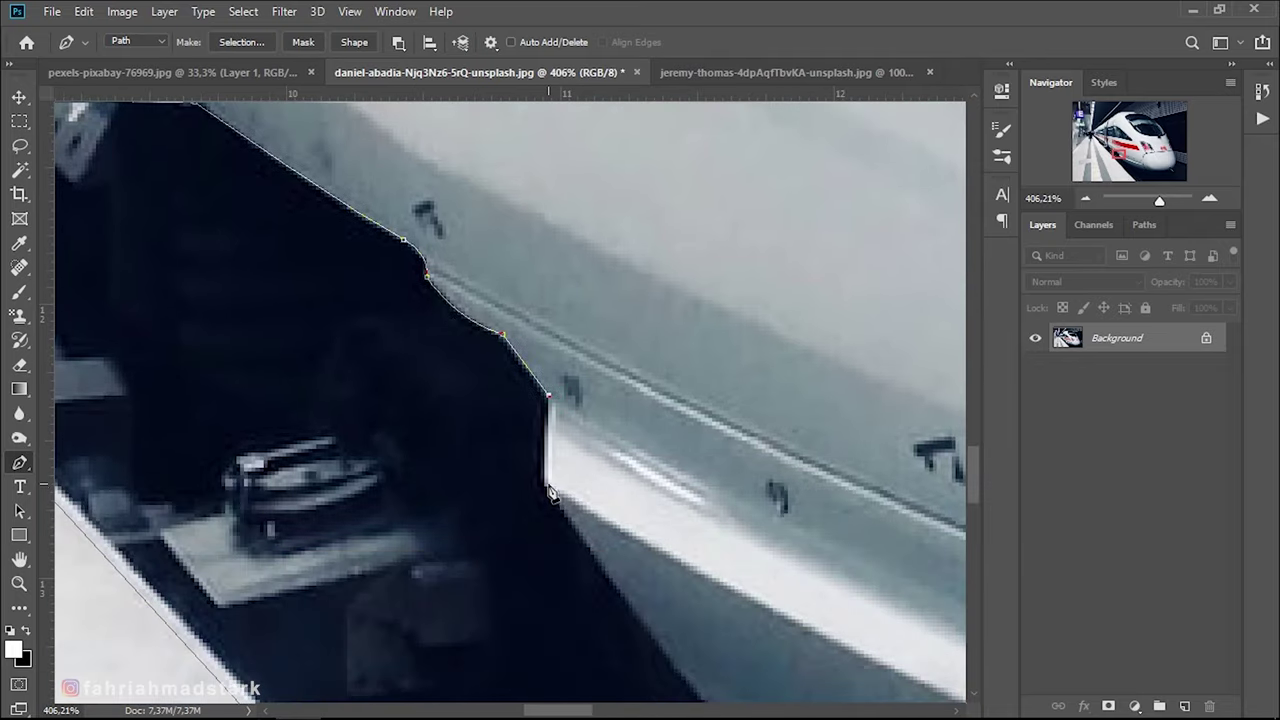
{"action": "scroll", "coordinate": [548, 560], "scroll_direction": "down", "scroll_amount": 2}
{"action": "scroll", "coordinate": [545, 565], "scroll_direction": "down", "scroll_amount": 1}
{"action": "scroll", "coordinate": [540, 570], "scroll_direction": "down", "scroll_amount": 1}
Trace the path along the train's rounded lower body, with corner anchors at the rod's end
{"action": "scroll", "coordinate": [540, 570], "scroll_direction": "right", "scroll_amount": 2}
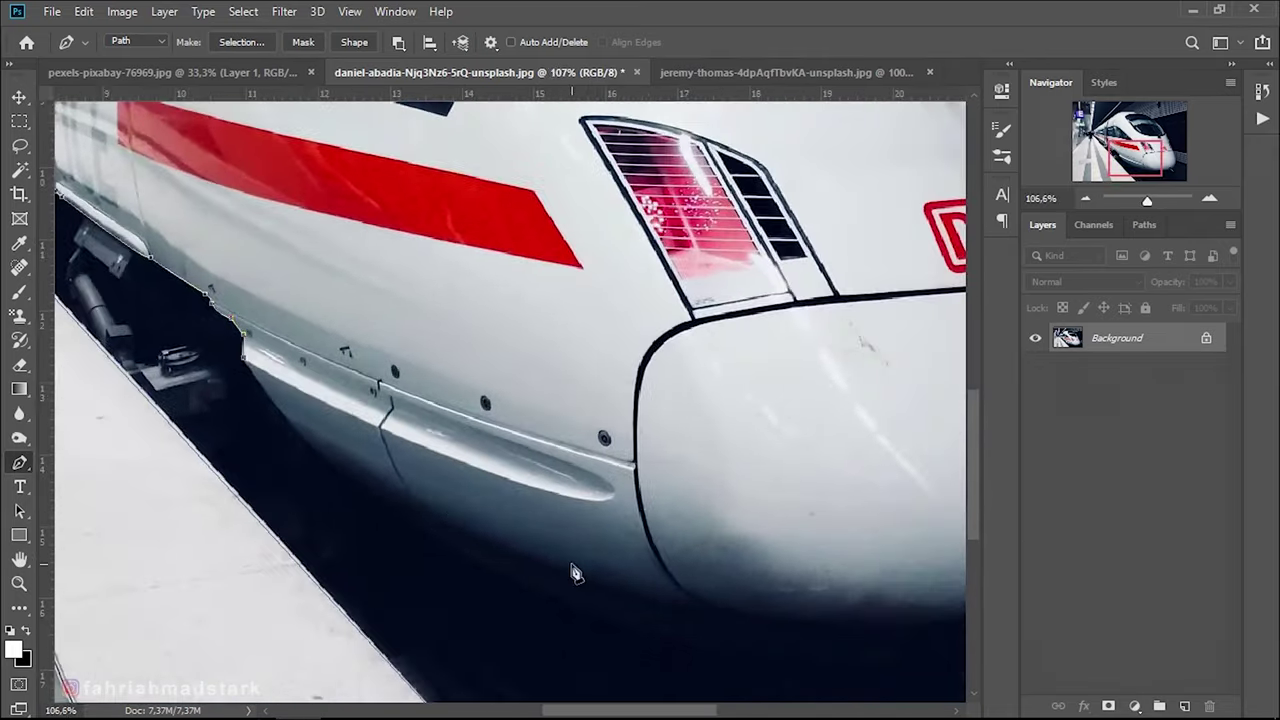
{"action": "scroll", "coordinate": [430, 535], "scroll_direction": "up", "scroll_amount": 2}
{"action": "left_click_drag", "start_coordinate": [424, 535], "coordinate": [620, 580]}
{"action": "scroll", "coordinate": [618, 580], "scroll_direction": "down", "scroll_amount": 2}
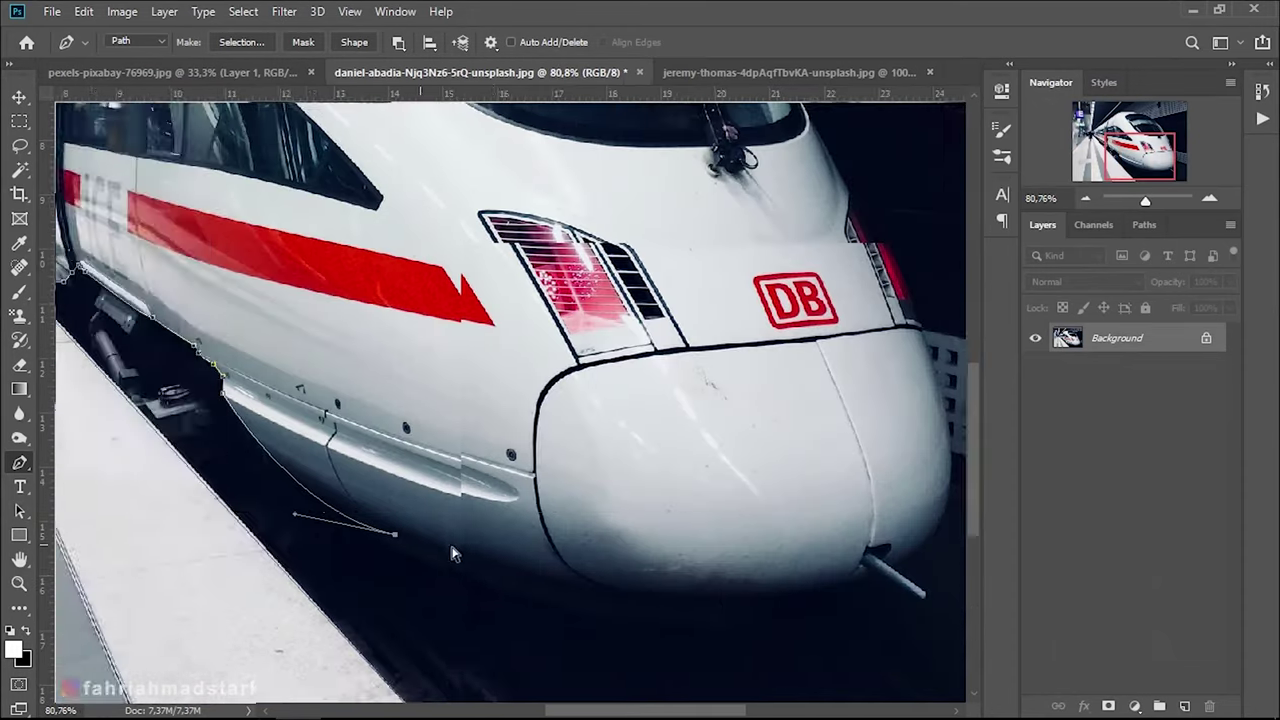
{"action": "scroll", "coordinate": [618, 600], "scroll_direction": "right", "scroll_amount": 2}
{"action": "scroll", "coordinate": [617, 622], "scroll_direction": "up", "scroll_amount": 1}
{"action": "left_click_drag", "start_coordinate": [715, 567], "coordinate": [960, 430]}
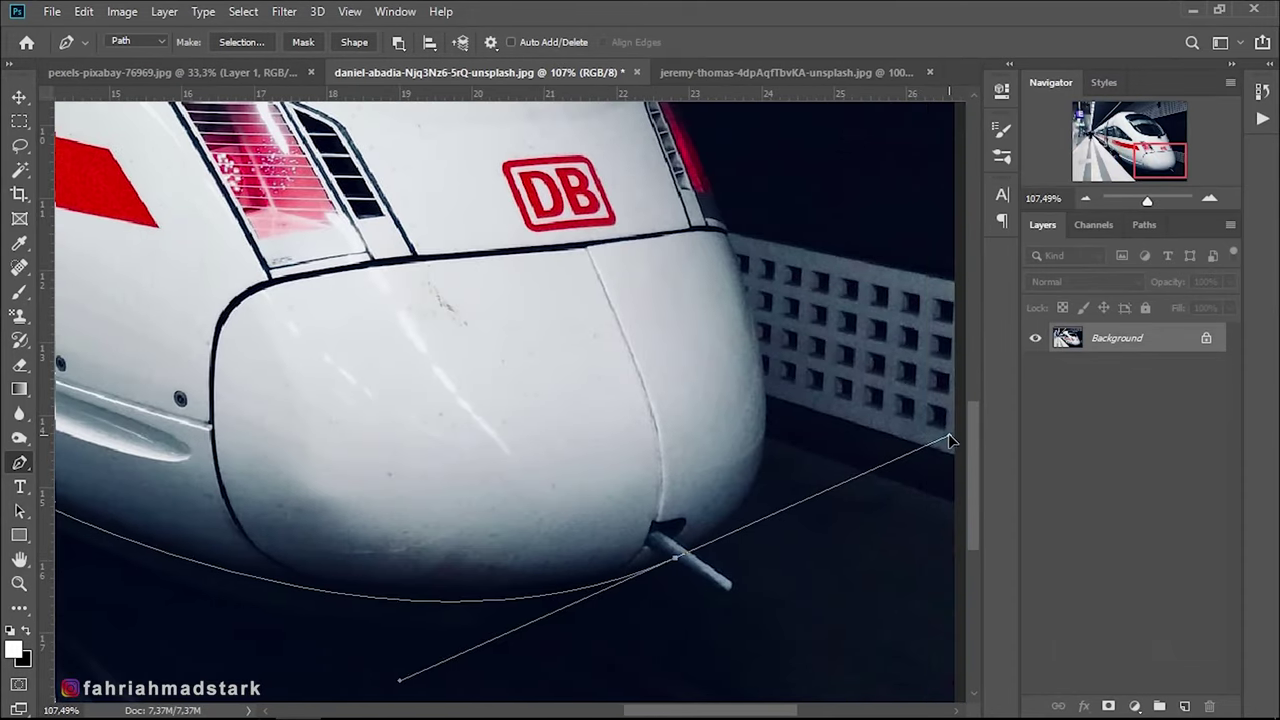
{"action": "scroll", "coordinate": [683, 567], "scroll_direction": "down", "scroll_amount": 1}
{"action": "scroll", "coordinate": [680, 570], "scroll_direction": "up", "scroll_amount": 3}
{"action": "left_click", "coordinate": [543, 475], "text": "alt"}
{"action": "left_click", "coordinate": [676, 563]}
{"action": "scroll", "coordinate": [571, 457], "scroll_direction": "down", "scroll_amount": 2}
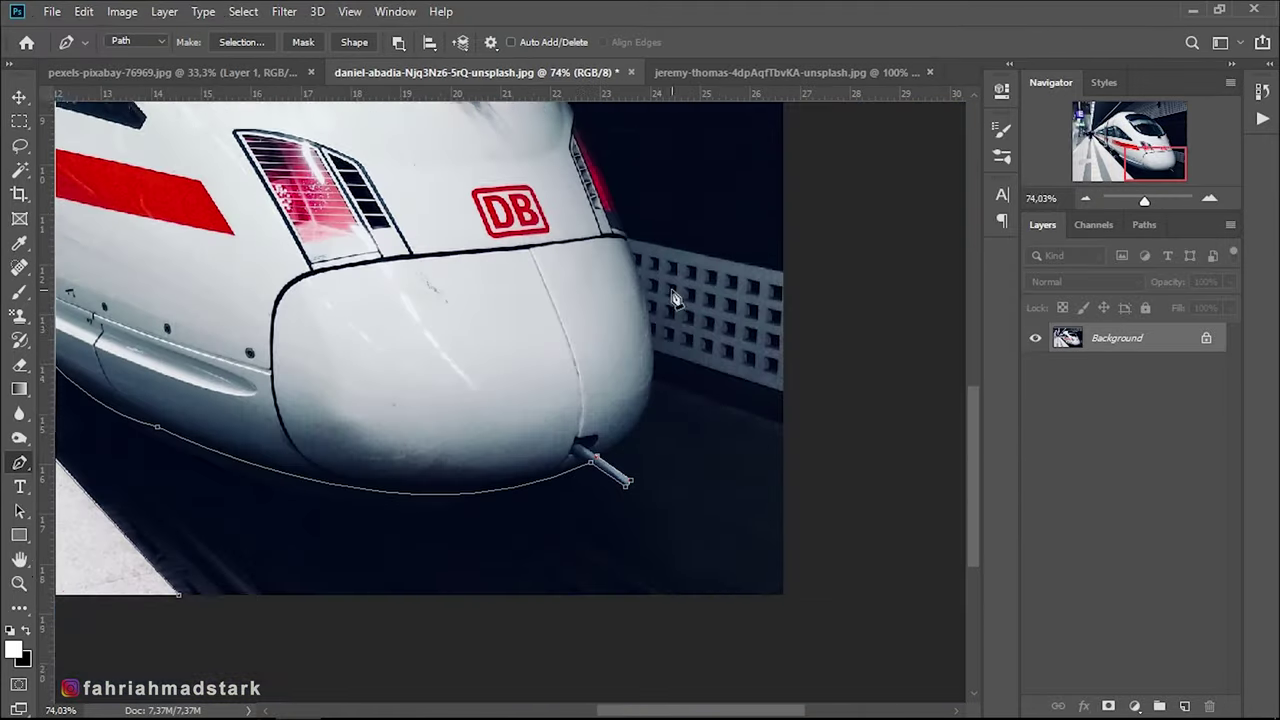
{"action": "scroll", "coordinate": [660, 400], "scroll_direction": "up", "scroll_amount": 1}
Curve the path around the train's nose and up along its edge
{"action": "left_click_drag", "start_coordinate": [643, 445], "coordinate": [658, 448]}
{"action": "scroll", "coordinate": [658, 448], "scroll_direction": "down", "scroll_amount": 2}
{"action": "scroll", "coordinate": [566, 397], "scroll_direction": "up", "scroll_amount": 2}
{"action": "left_click_drag", "start_coordinate": [525, 262], "coordinate": [365, 110]}
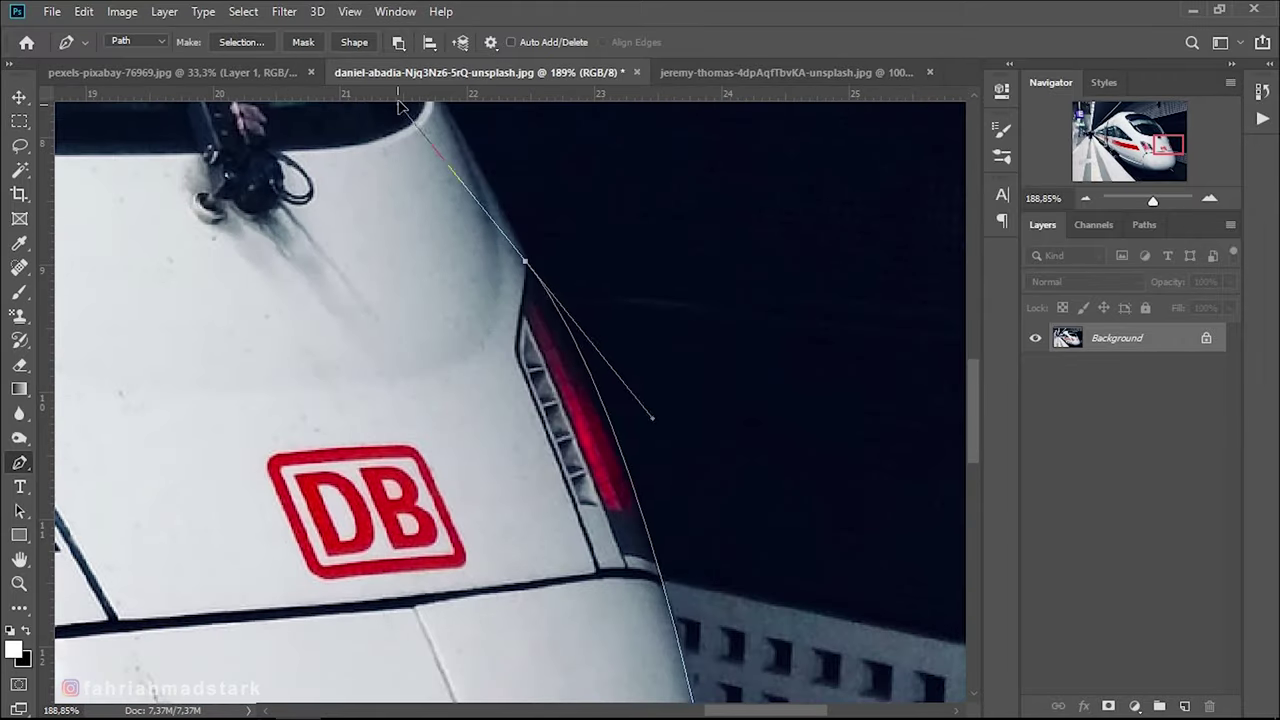
{"action": "scroll", "coordinate": [443, 400], "scroll_direction": "down", "scroll_amount": 2}
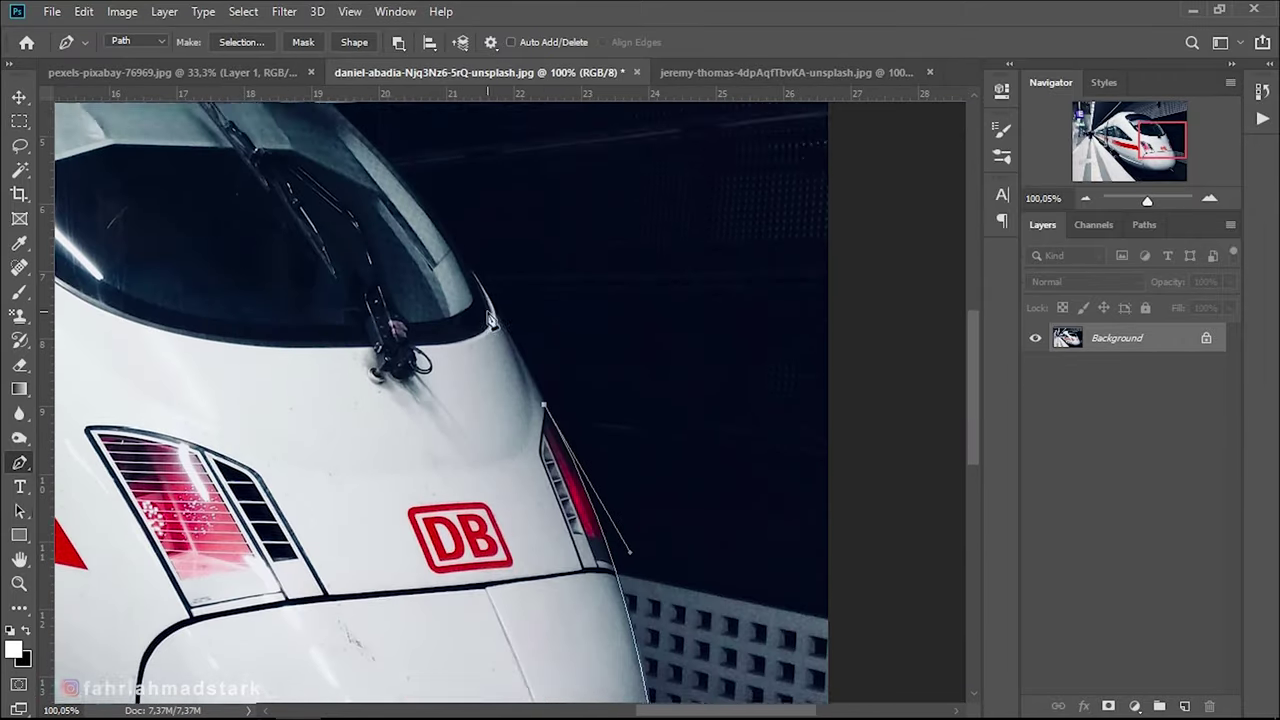
{"action": "scroll", "coordinate": [443, 400], "scroll_direction": "up", "scroll_amount": 1}
{"action": "left_click_drag", "start_coordinate": [441, 394], "coordinate": [330, 283]}
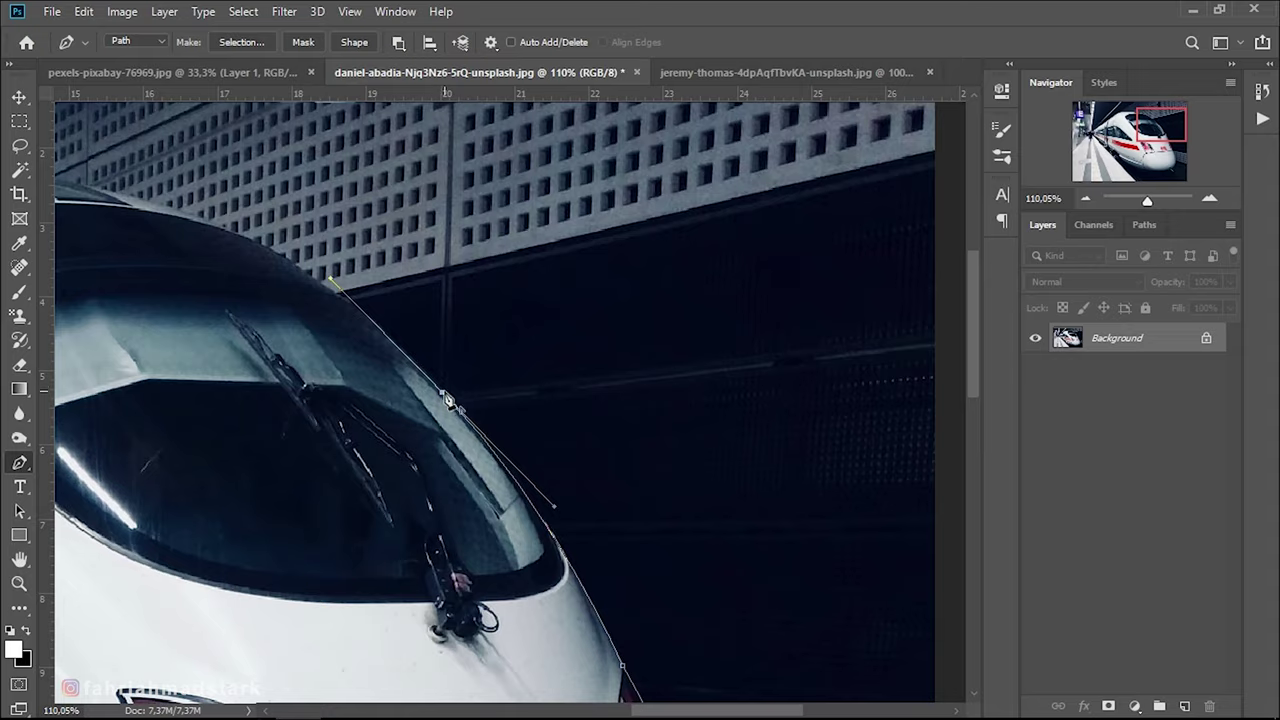
Continue the path with curved points along the top of the train roof
{"action": "scroll", "coordinate": [330, 220], "scroll_direction": "up", "scroll_amount": 1}
{"action": "mouse_move", "coordinate": [333, 219]}
{"action": "left_mouse_down"}
{"action": "mouse_move", "coordinate": [92, 201]}
{"action": "mouse_move", "coordinate": [73, 186]}
{"action": "left_mouse_up"}
{"action": "scroll", "coordinate": [367, 268], "scroll_direction": "down", "scroll_amount": 2}
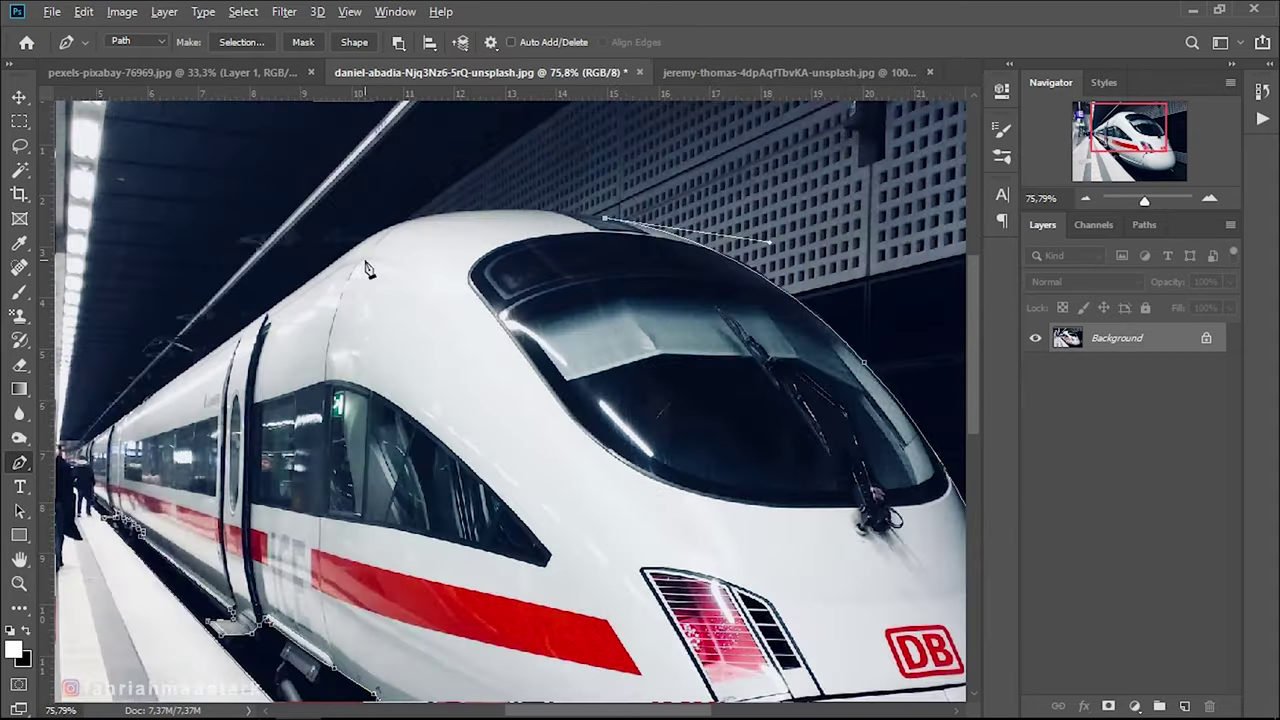
{"action": "scroll", "coordinate": [367, 268], "scroll_direction": "up", "scroll_amount": 3}
{"action": "left_click_drag", "start_coordinate": [408, 212], "coordinate": [270, 272]}
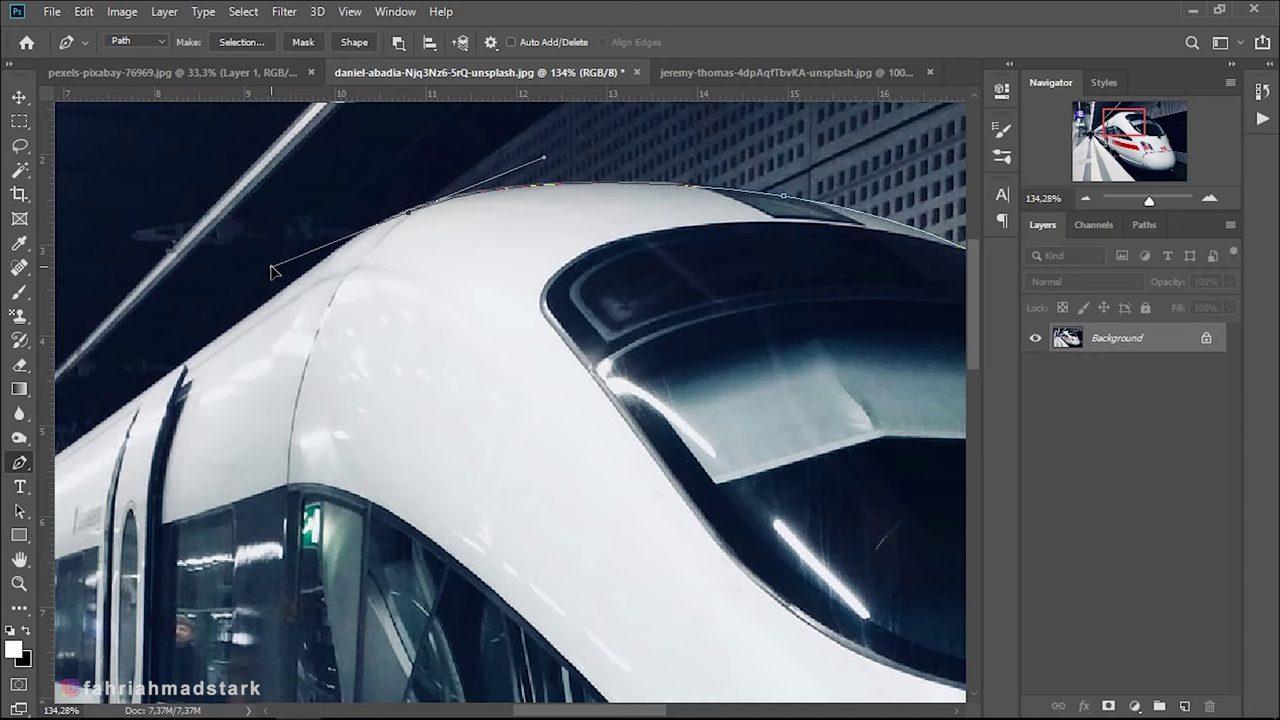
{"action": "scroll", "coordinate": [270, 272], "scroll_direction": "down", "scroll_amount": 1}
{"action": "scroll", "coordinate": [450, 320], "scroll_direction": "up", "scroll_amount": 2}
{"action": "scroll", "coordinate": [449, 297], "scroll_direction": "up", "scroll_amount": 1}
{"action": "left_click_drag", "start_coordinate": [640, 240], "coordinate": [629, 251]}
Add points down the roof edge to its lower end and shape the final curve
{"action": "scroll", "coordinate": [629, 251], "scroll_direction": "up", "scroll_amount": 1}
{"action": "left_click", "coordinate": [383, 490]}
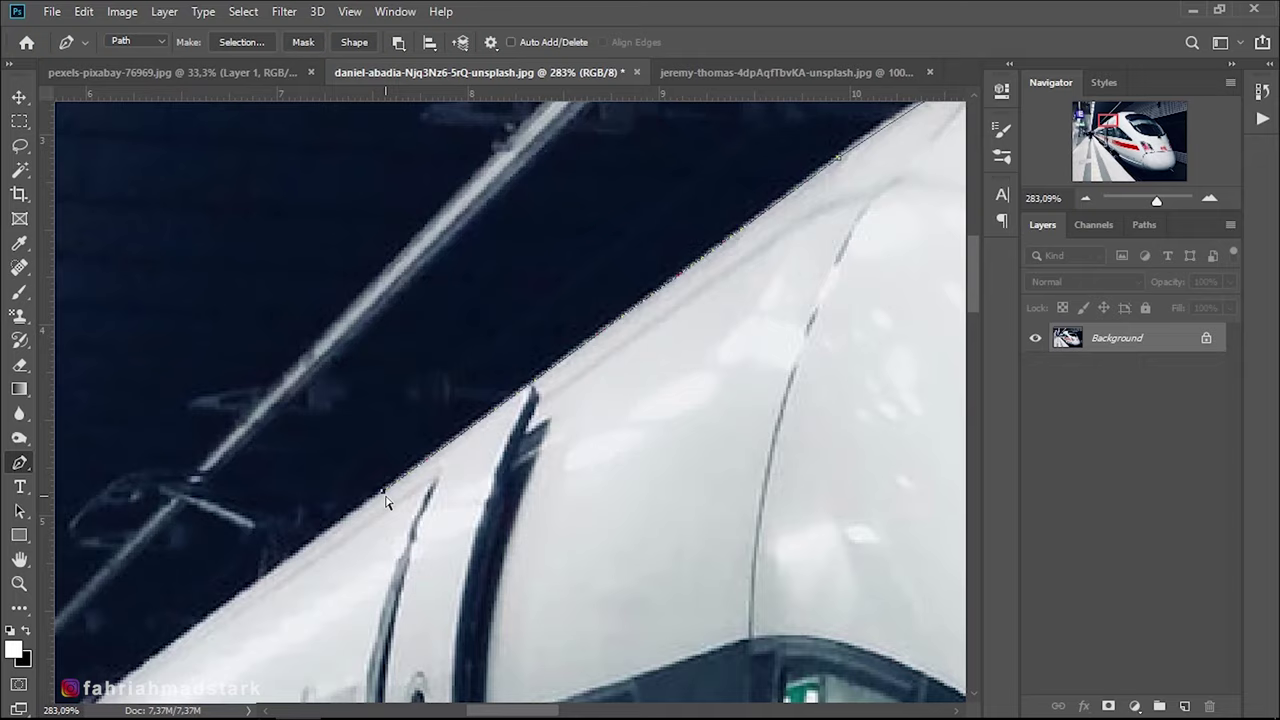
{"action": "scroll", "coordinate": [391, 491], "scroll_direction": "down", "scroll_amount": 2}
{"action": "scroll", "coordinate": [400, 500], "scroll_direction": "up", "scroll_amount": 2}
{"action": "scroll", "coordinate": [413, 522], "scroll_direction": "up", "scroll_amount": 2}
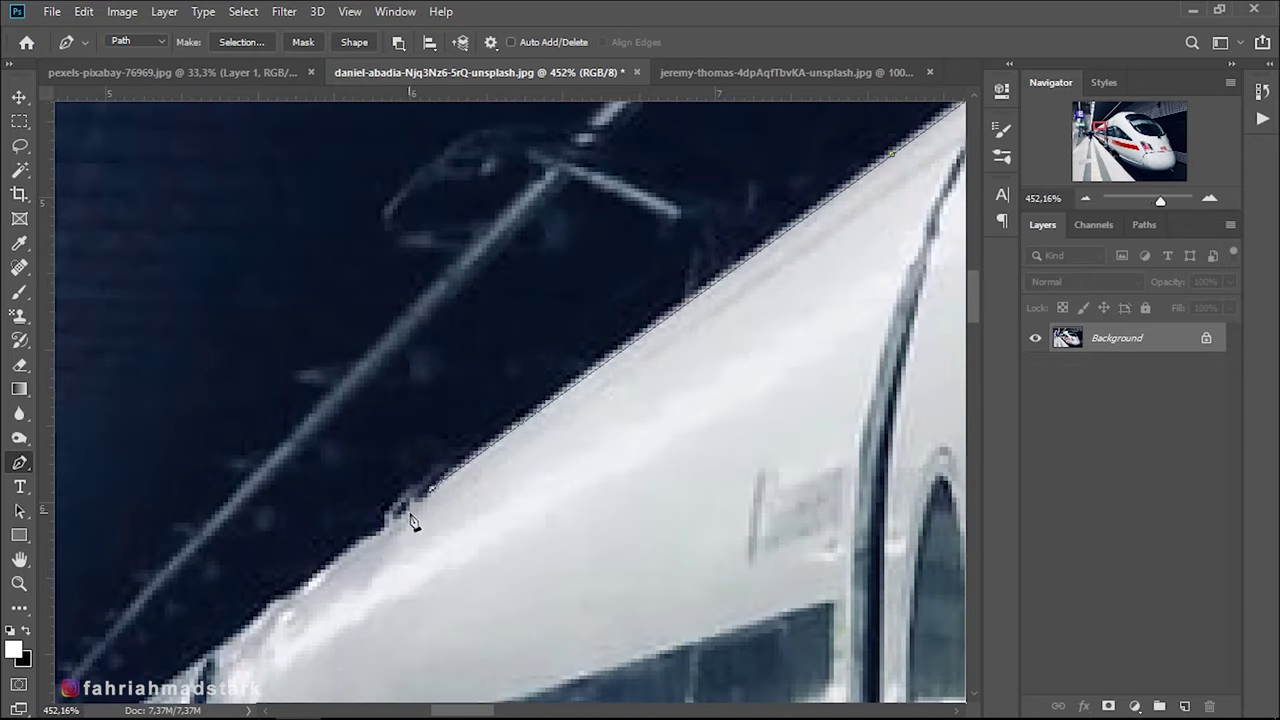
{"action": "scroll", "coordinate": [420, 540], "scroll_direction": "down", "scroll_amount": 1}
{"action": "scroll", "coordinate": [429, 543], "scroll_direction": "down", "scroll_amount": 1}
{"action": "scroll", "coordinate": [414, 543], "scroll_direction": "up", "scroll_amount": 2}
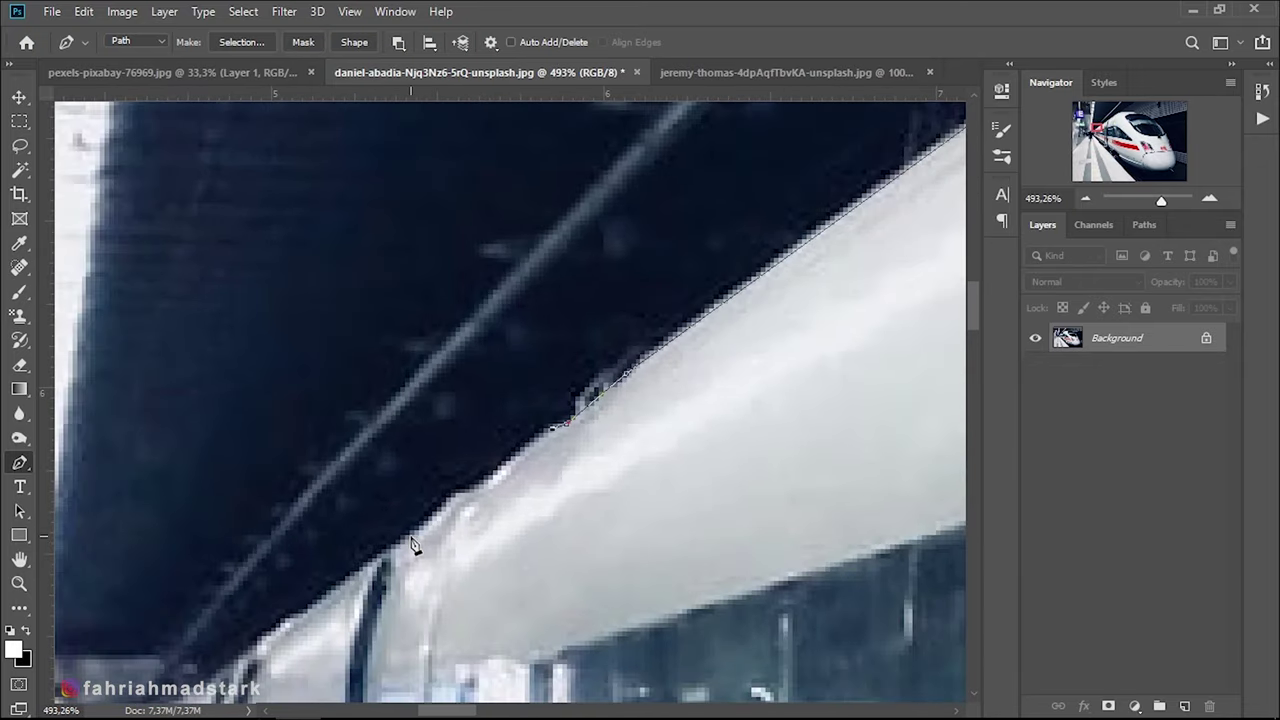
{"action": "left_click", "coordinate": [405, 551]}
{"action": "scroll", "coordinate": [405, 551], "scroll_direction": "down", "scroll_amount": 2}
{"action": "scroll", "coordinate": [400, 565], "scroll_direction": "up", "scroll_amount": 2}
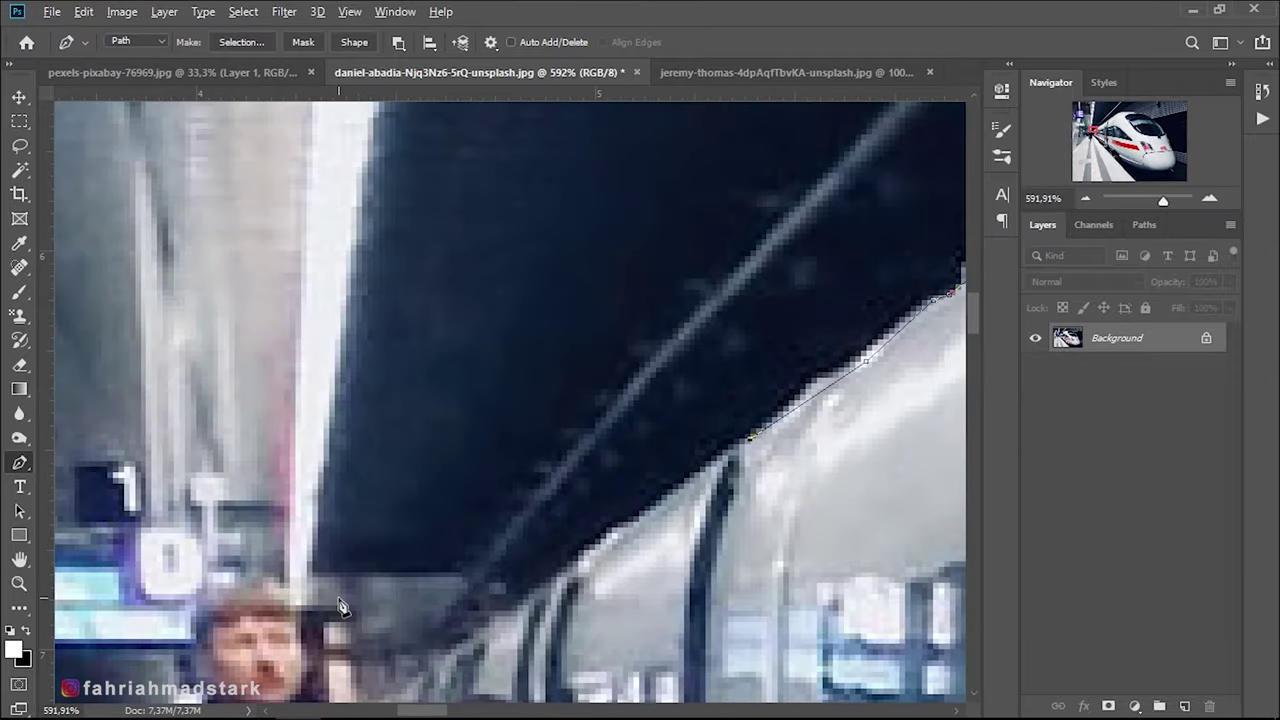
{"action": "scroll", "coordinate": [395, 575], "scroll_direction": "down", "scroll_amount": 1}
{"action": "scroll", "coordinate": [388, 593], "scroll_direction": "up", "scroll_amount": 1}
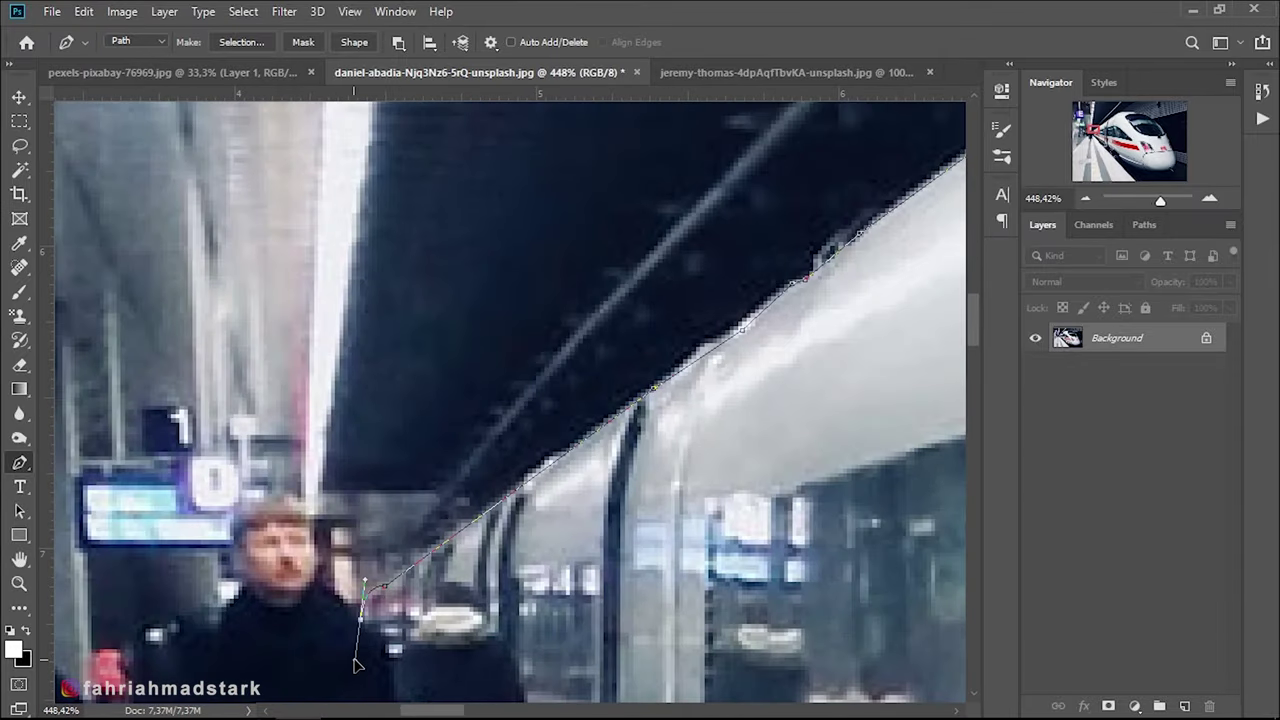
{"action": "left_click", "coordinate": [316, 591]}
{"action": "scroll", "coordinate": [350, 542], "scroll_direction": "up", "scroll_amount": 1}
{"action": "left_click_drag", "start_coordinate": [306, 520], "coordinate": [277, 480]}
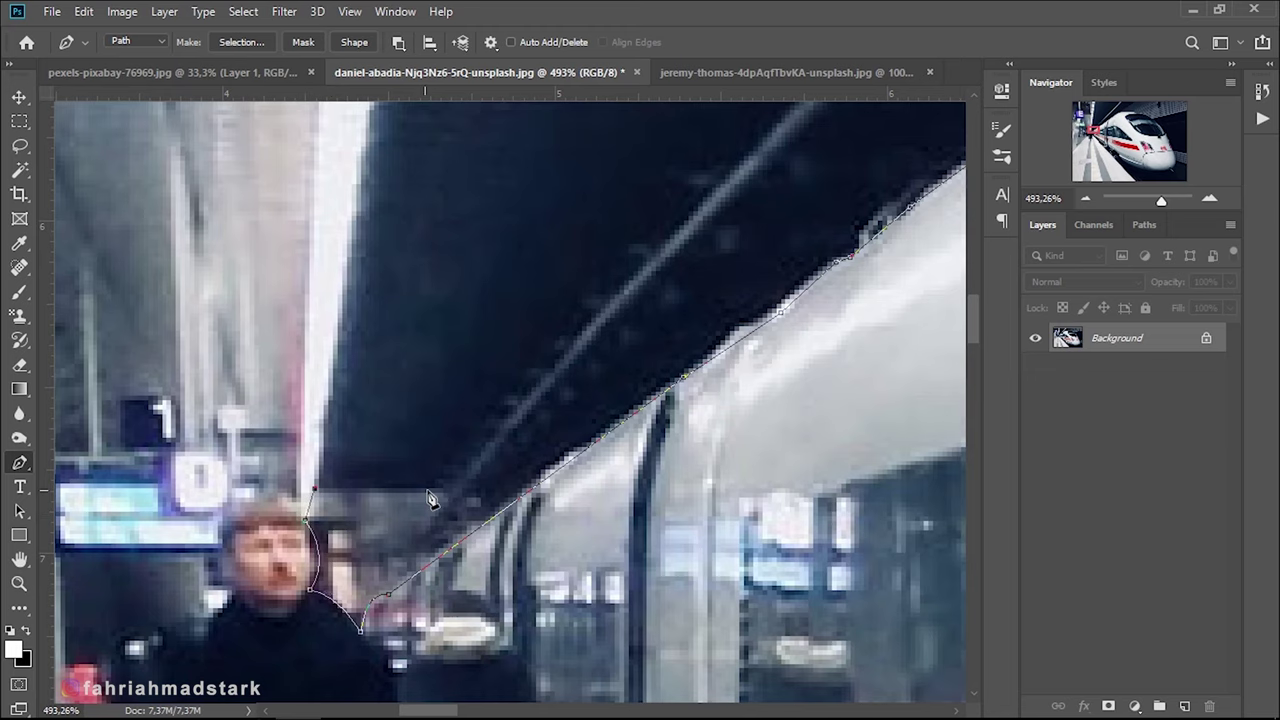
{"action": "scroll", "coordinate": [437, 497], "scroll_direction": "down", "scroll_amount": 8}
{"action": "scroll", "coordinate": [463, 200], "scroll_direction": "down", "scroll_amount": 4}
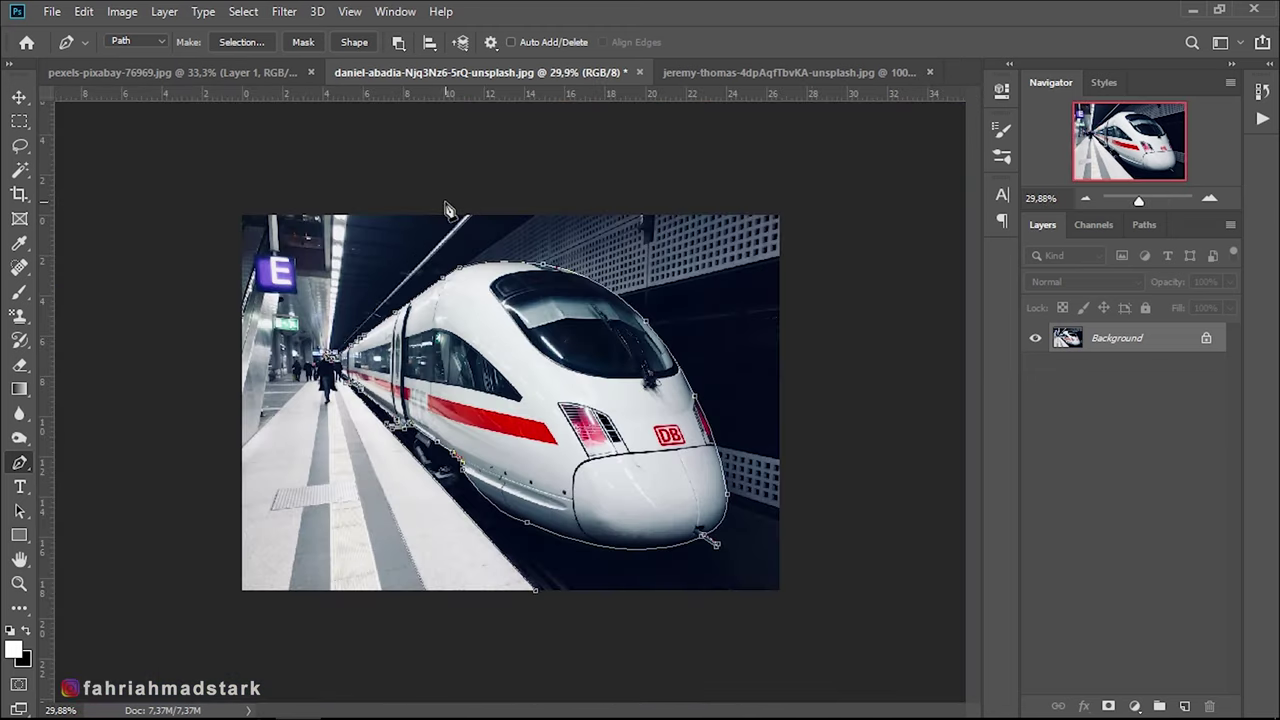
Close the path around the platform side and make it a selection with 0 px feather
{"action": "mouse_move", "coordinate": [276, 199]}
{"action": "left_mouse_down"}
{"action": "mouse_move", "coordinate": [328, 651]}
{"action": "mouse_move", "coordinate": [540, 600]}
{"action": "left_mouse_up"}
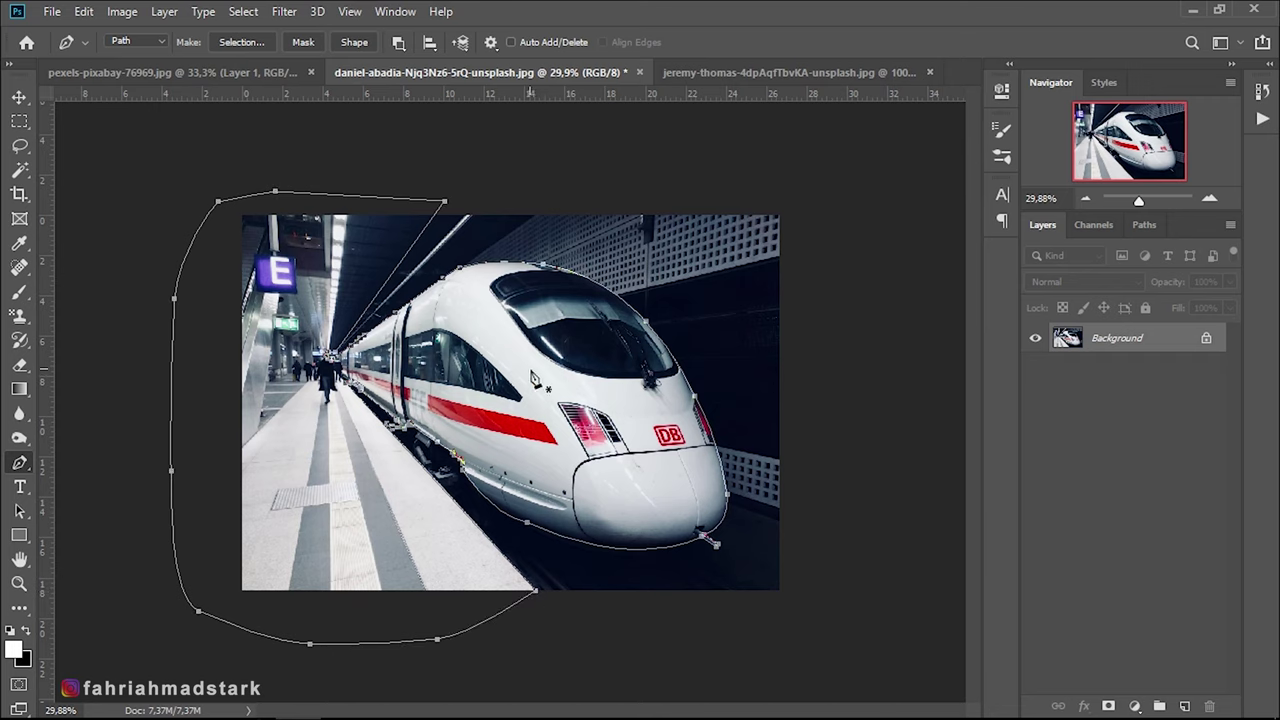
{"action": "right_click", "coordinate": [534, 375]}
{"action": "left_click", "coordinate": [556, 379]}
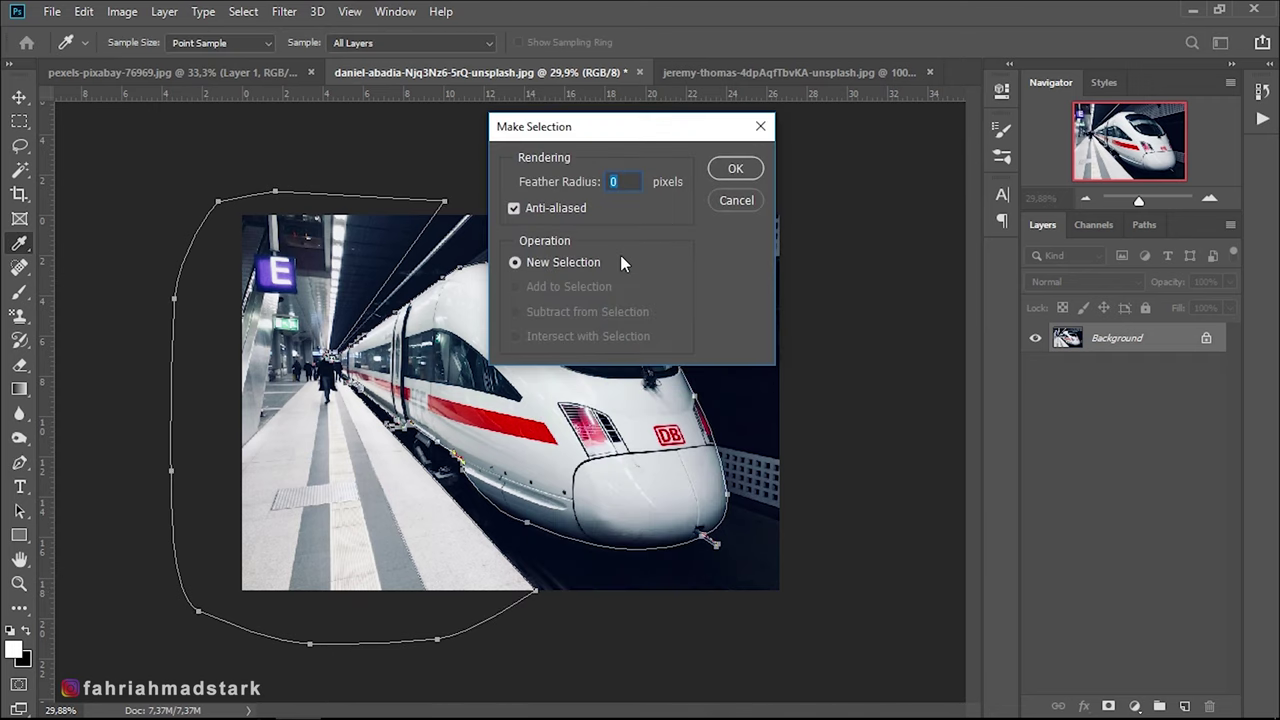
{"action": "left_click", "coordinate": [731, 167]}
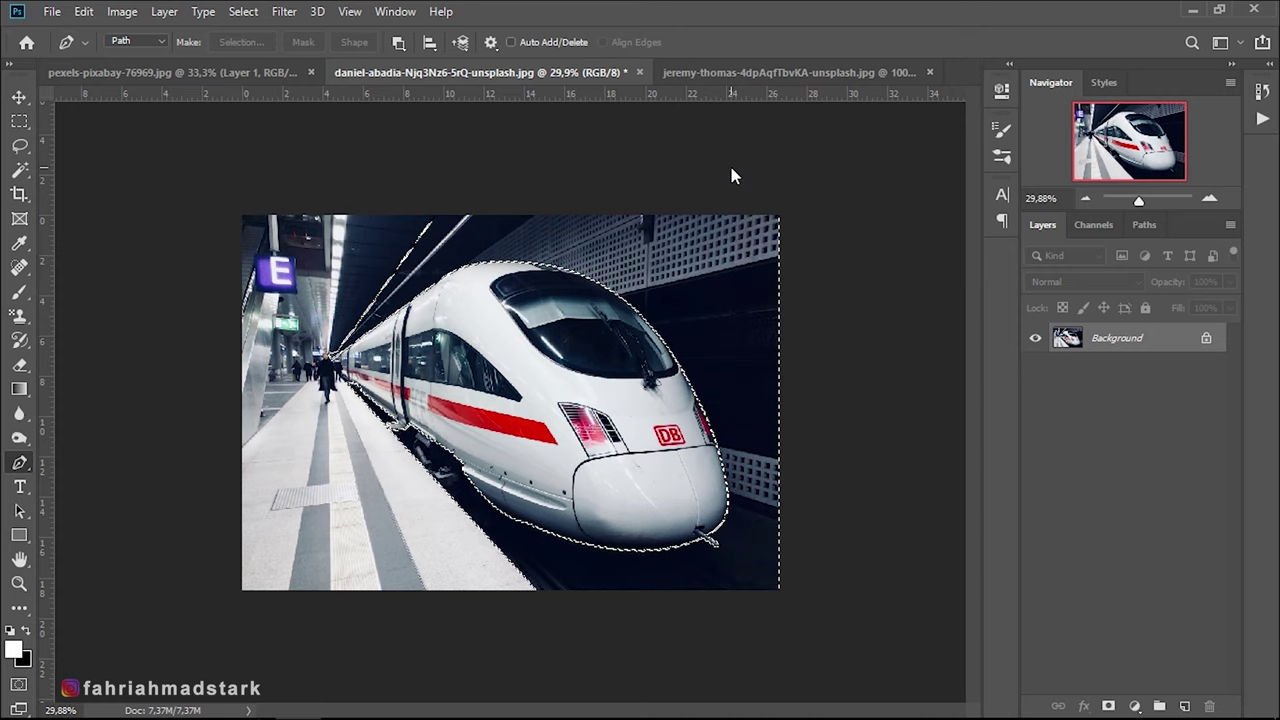
Invert the selection and add a layer mask hiding the tunnel background
{"action": "key", "text": "ctrl+shift+i"}
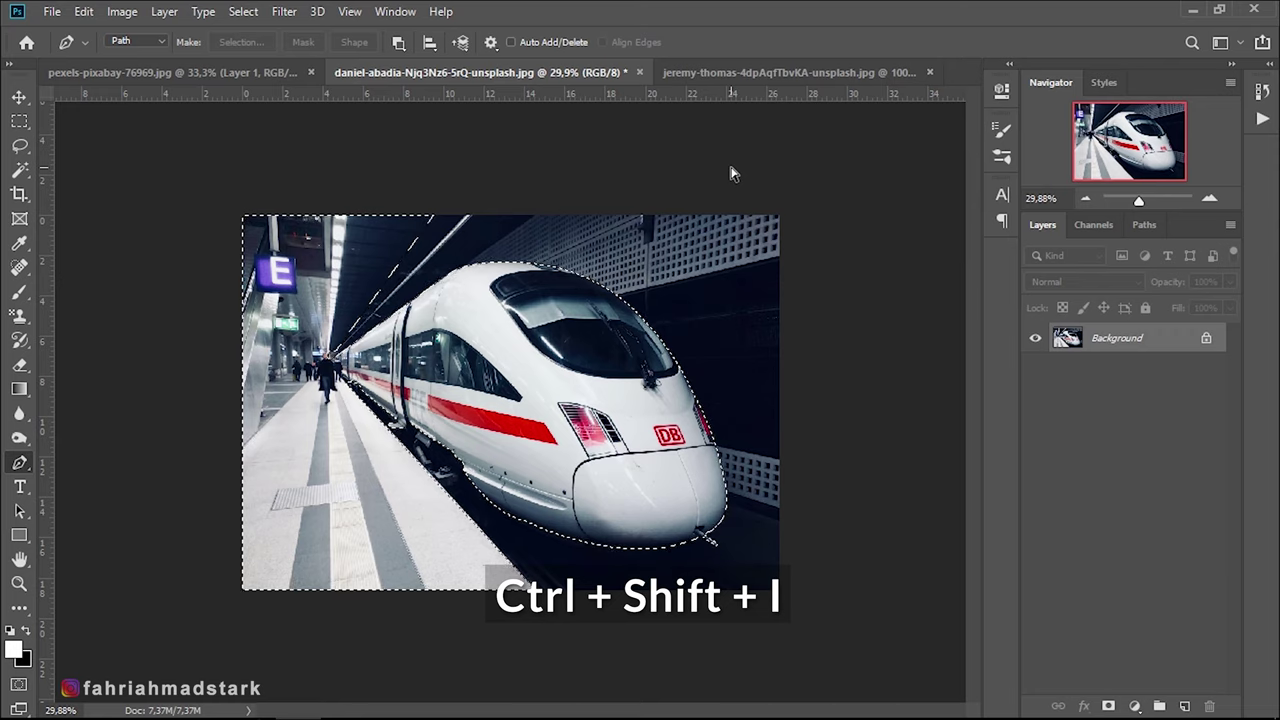
{"action": "left_click", "coordinate": [1108, 706]}
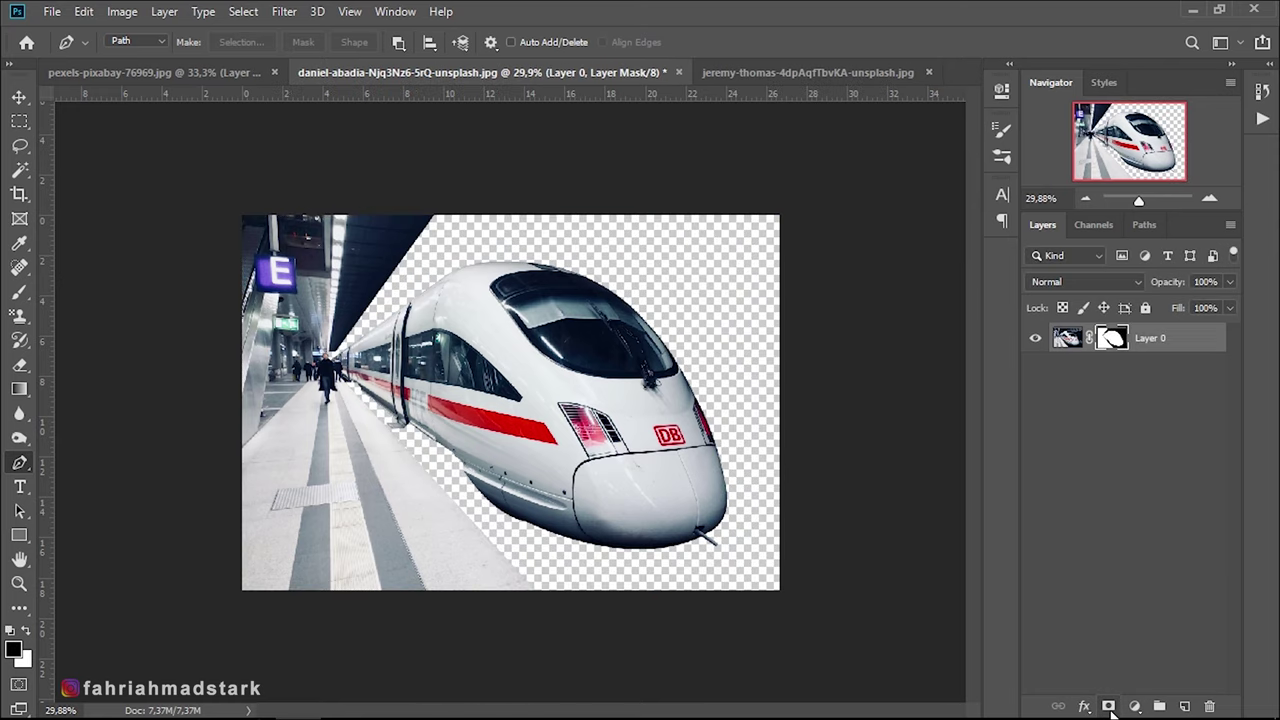
{"action": "left_click", "coordinate": [19, 97]}
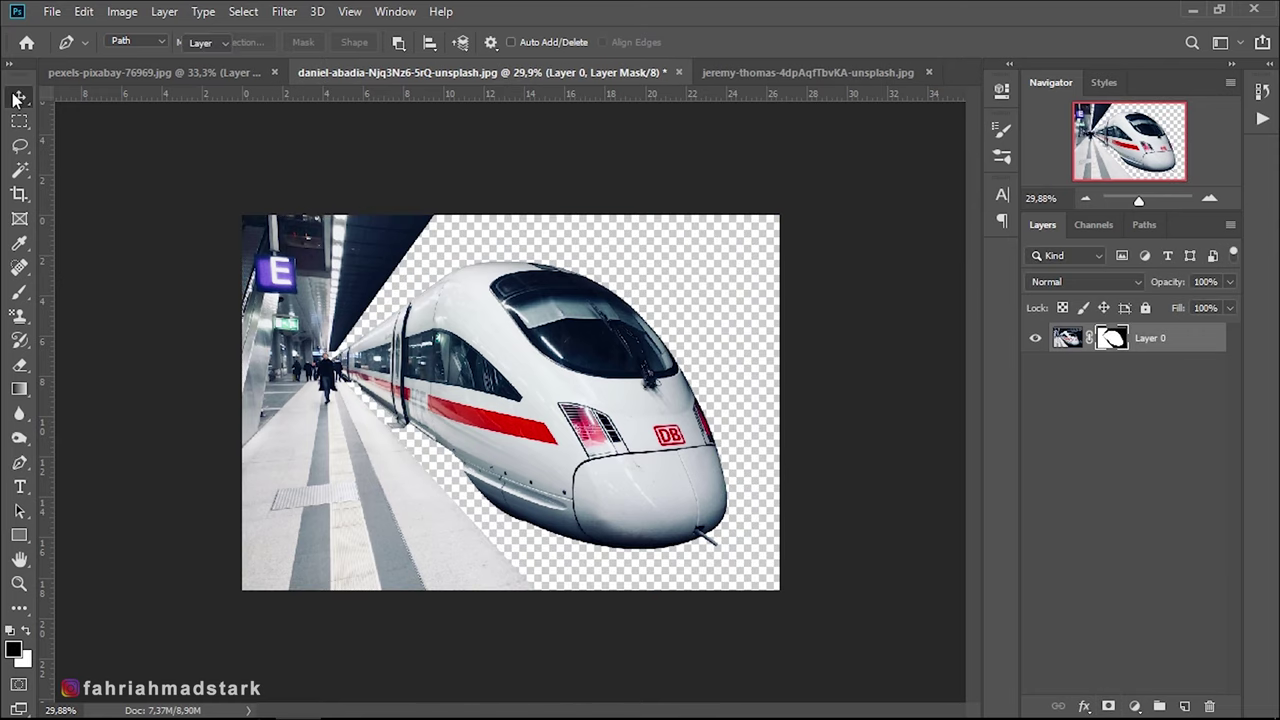
{"action": "scroll", "coordinate": [240, 276], "scroll_direction": "up", "scroll_amount": 2}
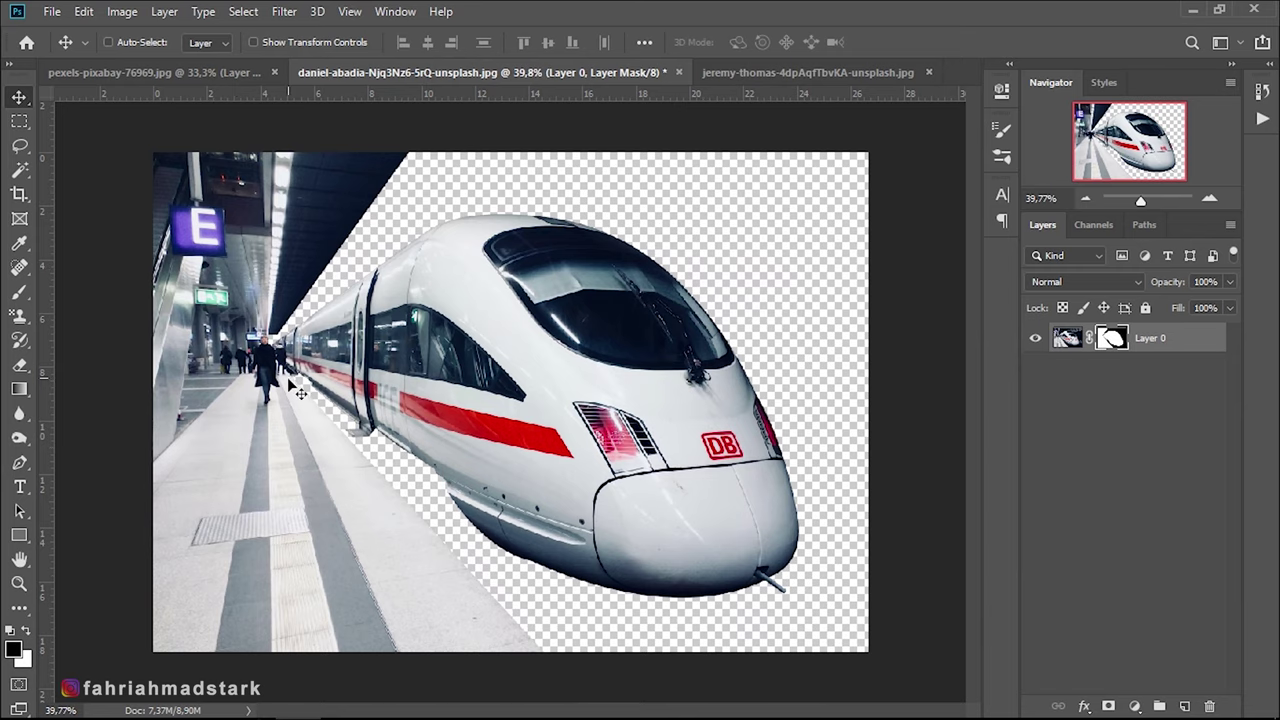
Copy the train into the hurricane document as top, unclipped Layer 2 positioned over Earth
{"action": "left_click_drag", "start_coordinate": [289, 380], "coordinate": [313, 190]}
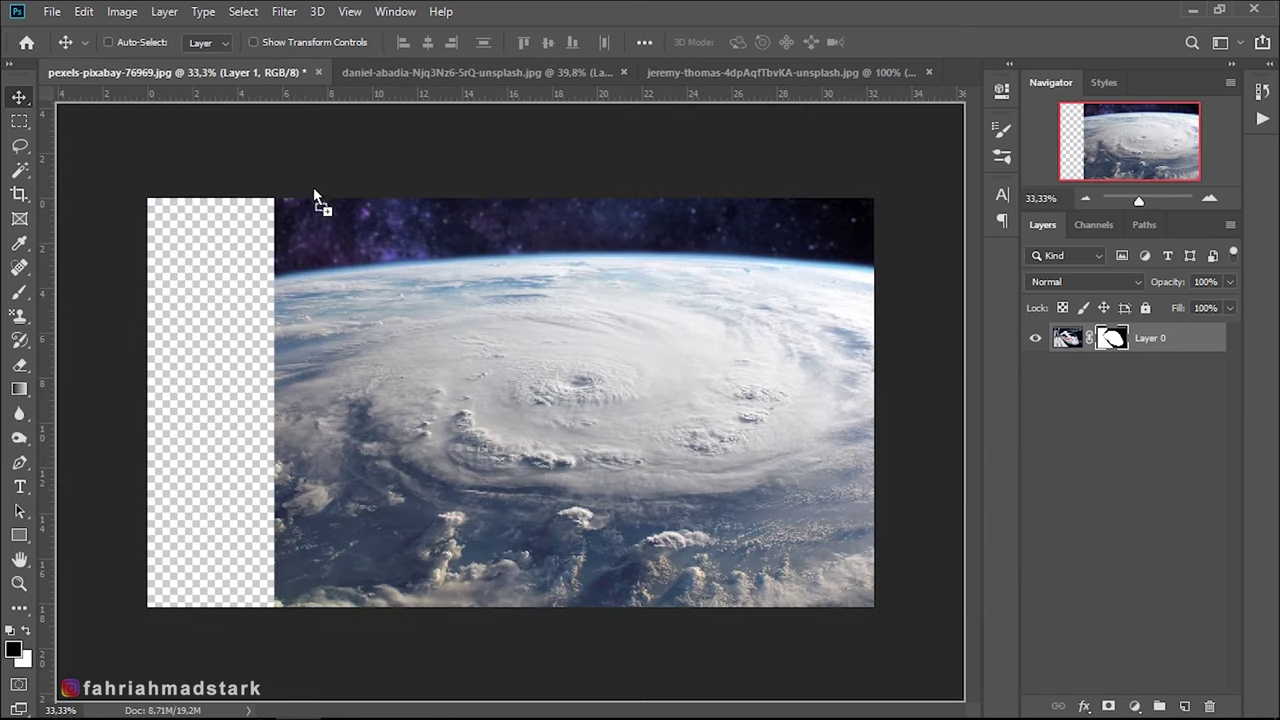
{"action": "left_click_drag", "start_coordinate": [476, 397], "coordinate": [476, 397]}
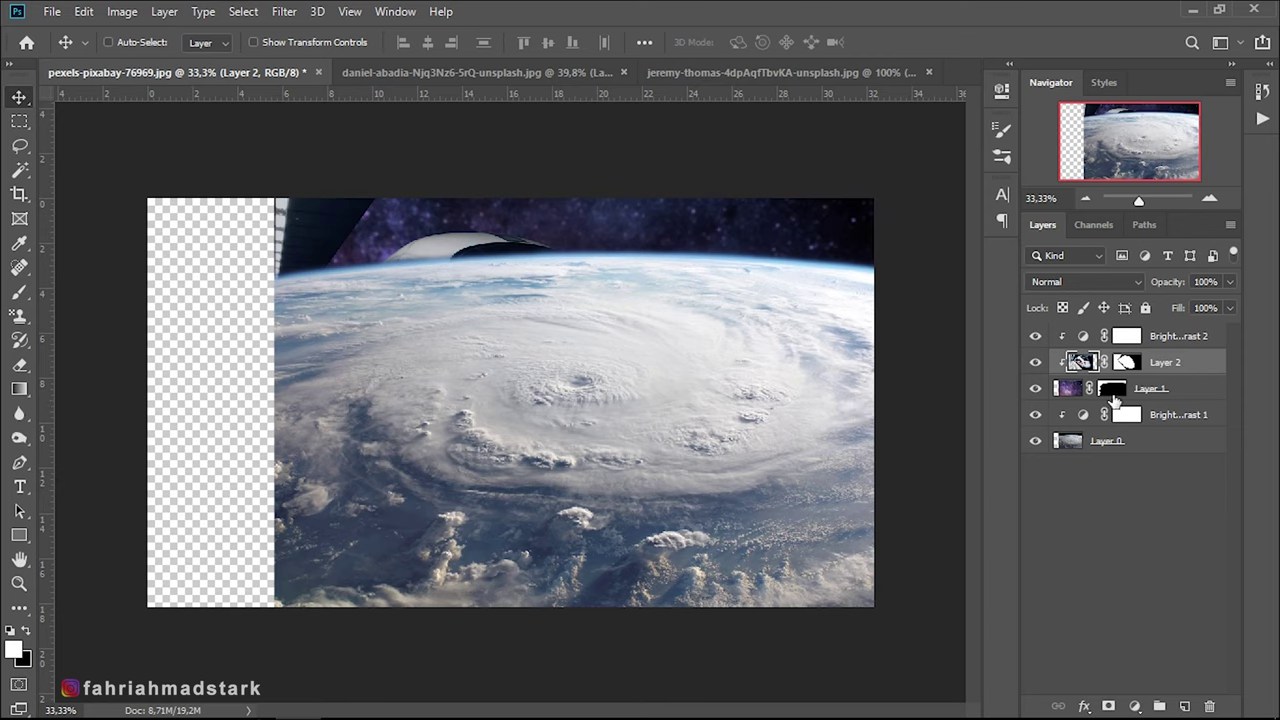
{"action": "left_click_drag", "start_coordinate": [1192, 365], "coordinate": [1192, 328]}
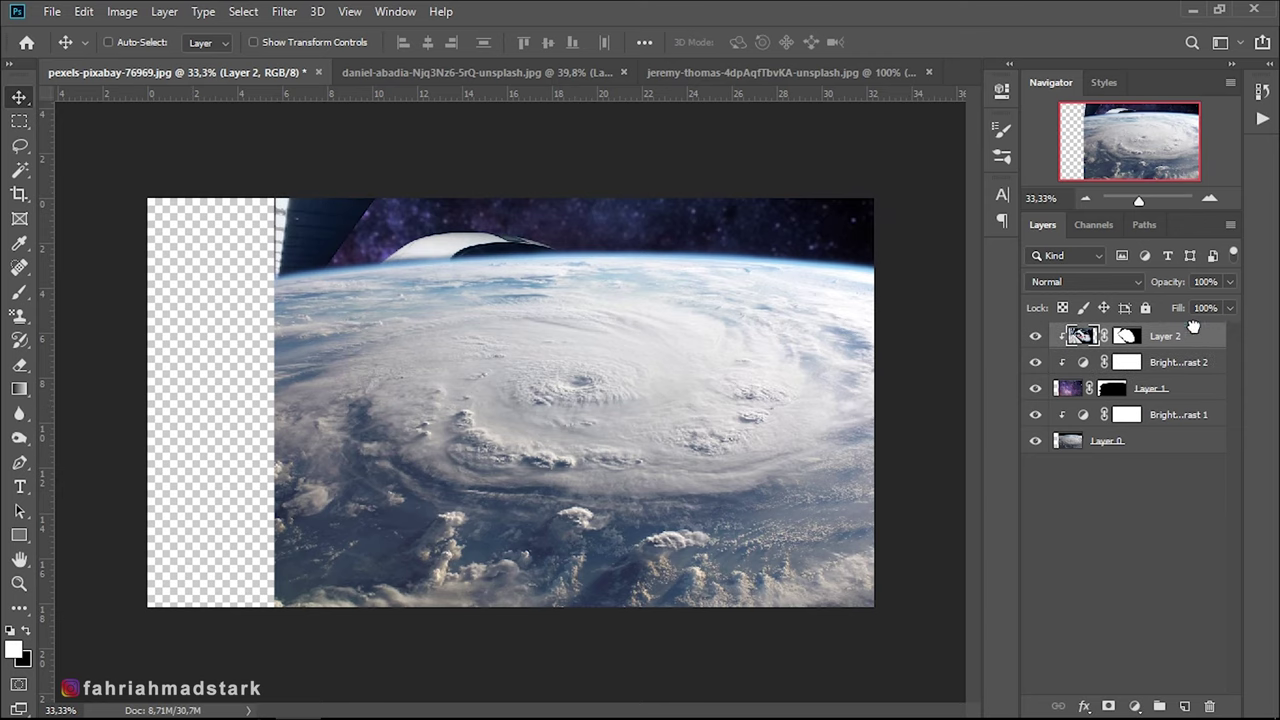
{"action": "right_click", "coordinate": [1194, 338]}
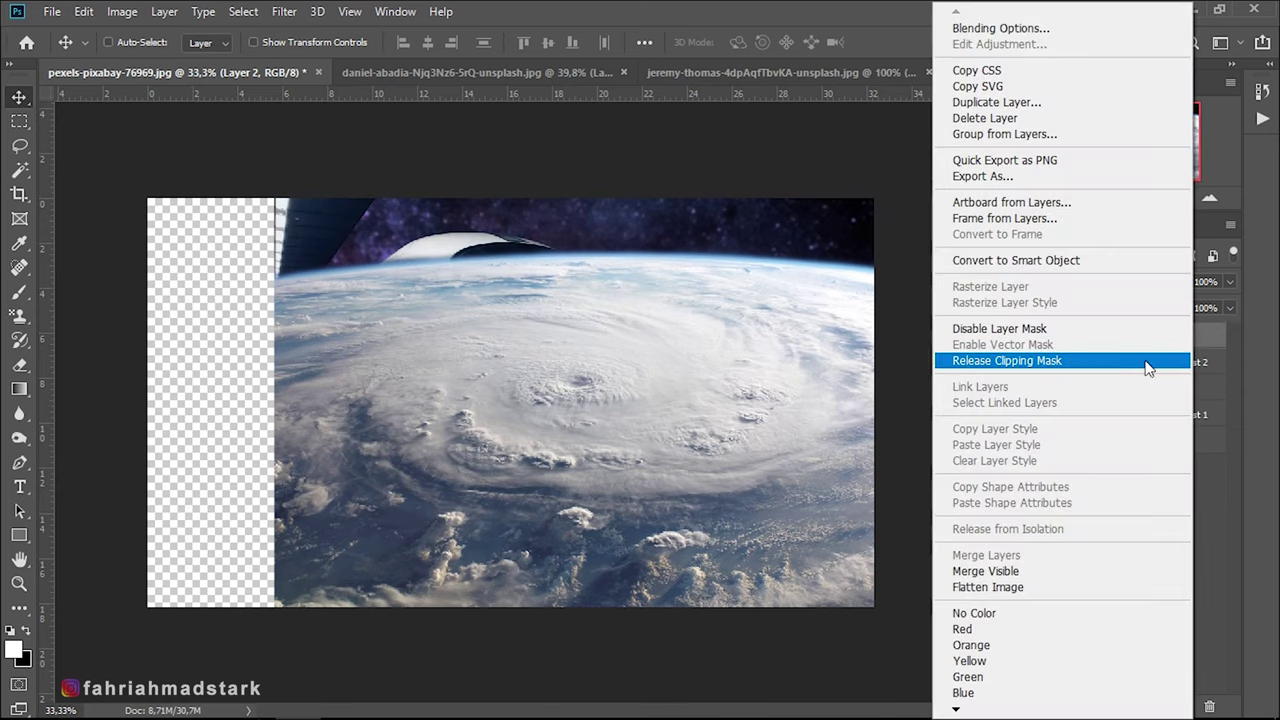
{"action": "left_click", "coordinate": [1094, 362]}
{"action": "mouse_move", "coordinate": [563, 410]}
{"action": "left_mouse_down"}
{"action": "mouse_move", "coordinate": [537, 416]}
{"action": "mouse_move", "coordinate": [581, 414]}
{"action": "left_mouse_up"}
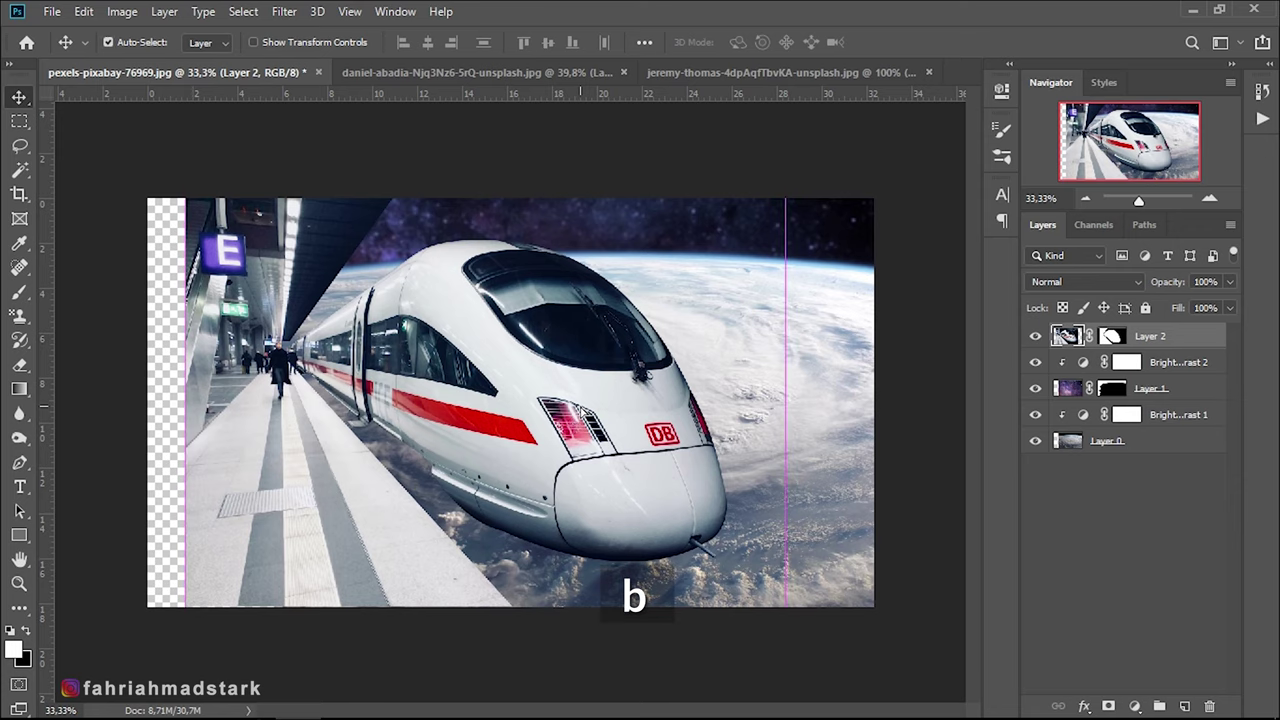
Free Transform Layer 2 to 99.39% scale, fitted to canvas height, and commit it
{"action": "key", "text": "ctrl+t"}
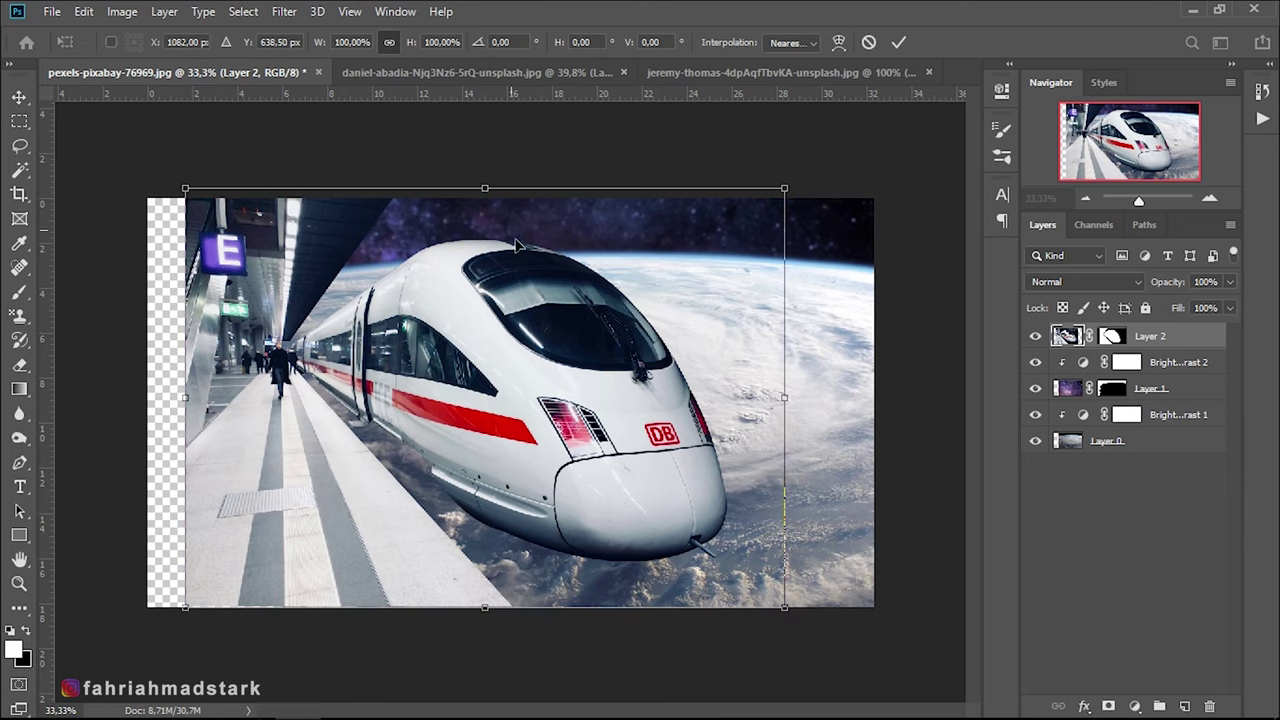
{"action": "left_click_drag", "start_coordinate": [486, 190], "coordinate": [484, 198]}
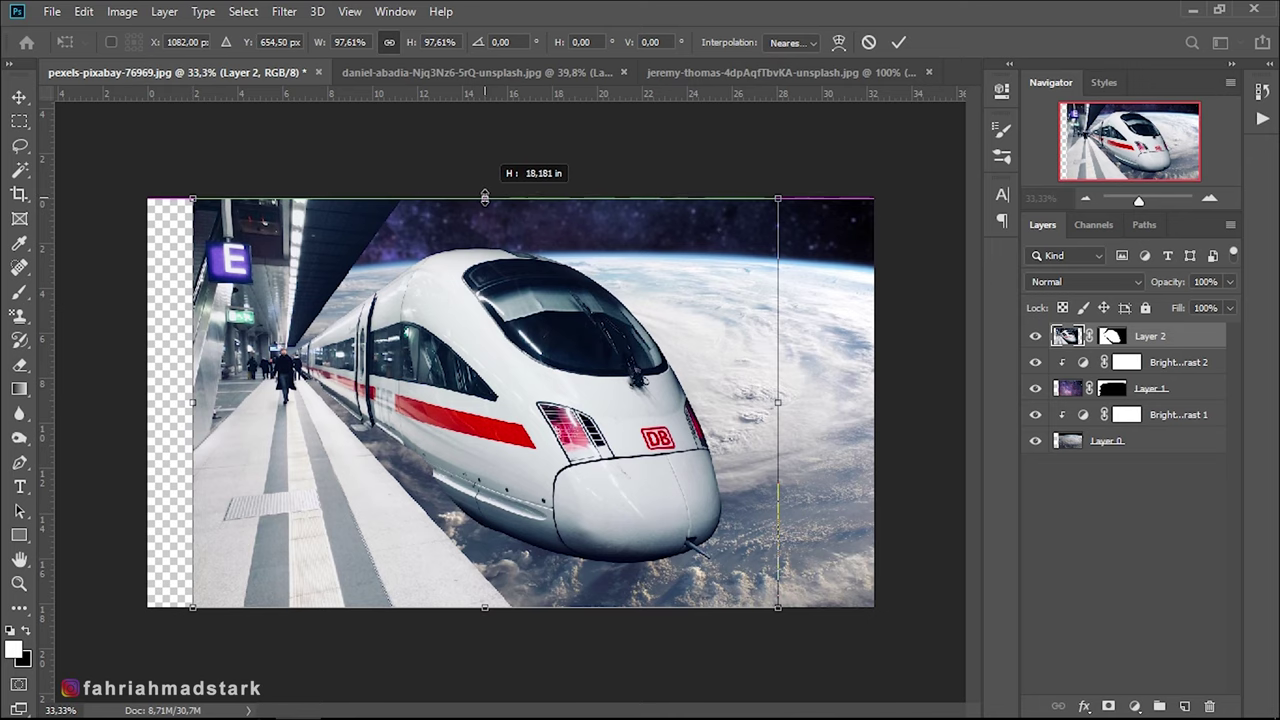
{"action": "left_click_drag", "start_coordinate": [484, 198], "coordinate": [485, 161]}
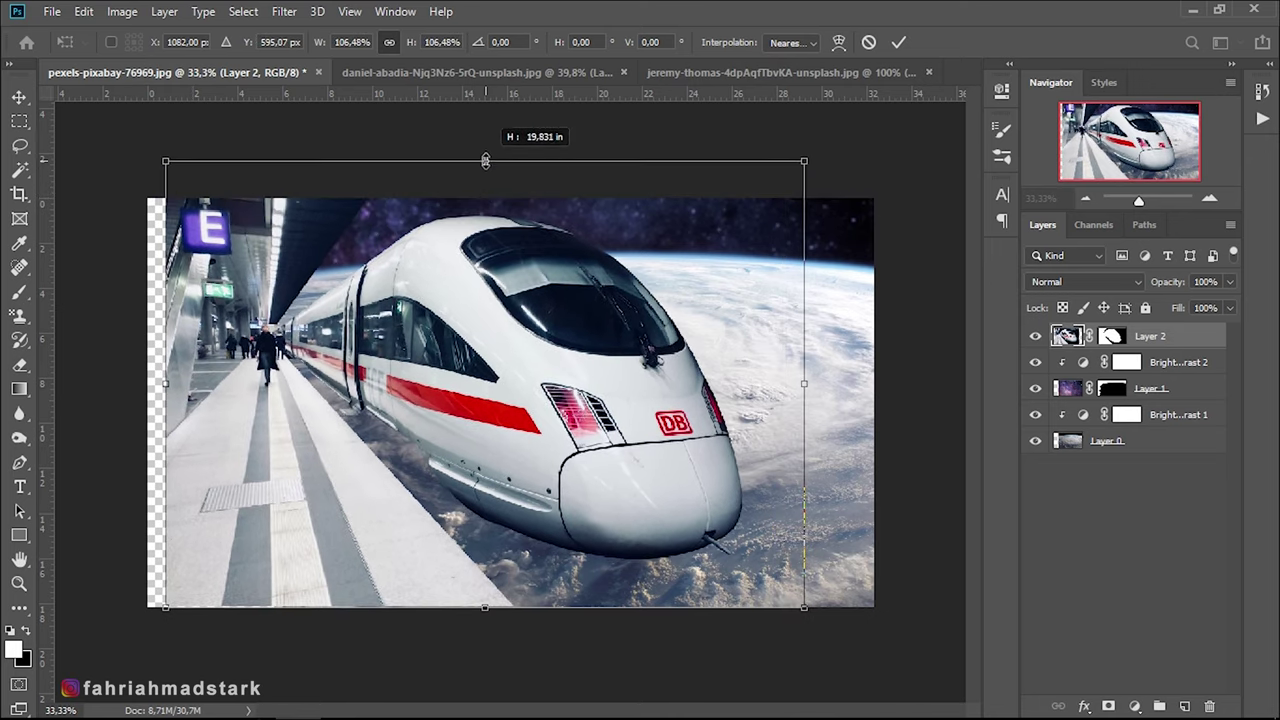
{"action": "left_click_drag", "start_coordinate": [490, 244], "coordinate": [470, 258]}
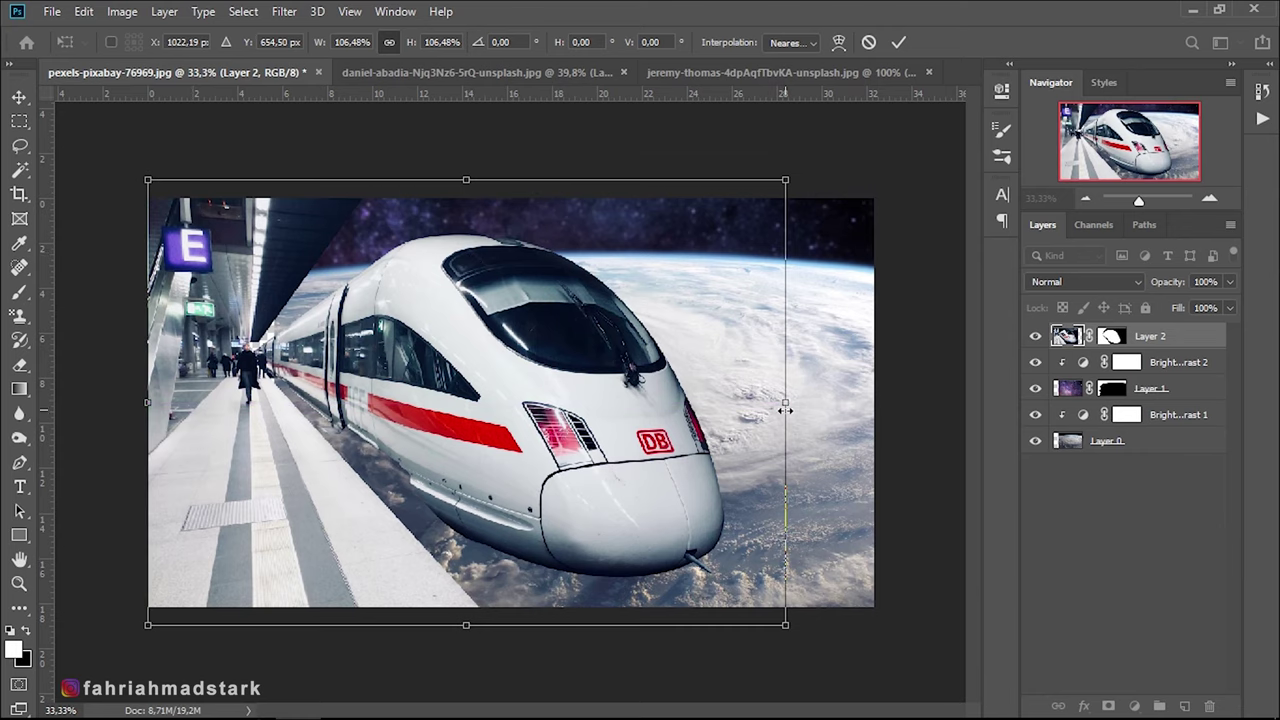
{"action": "left_click_drag", "start_coordinate": [788, 404], "coordinate": [866, 404]}
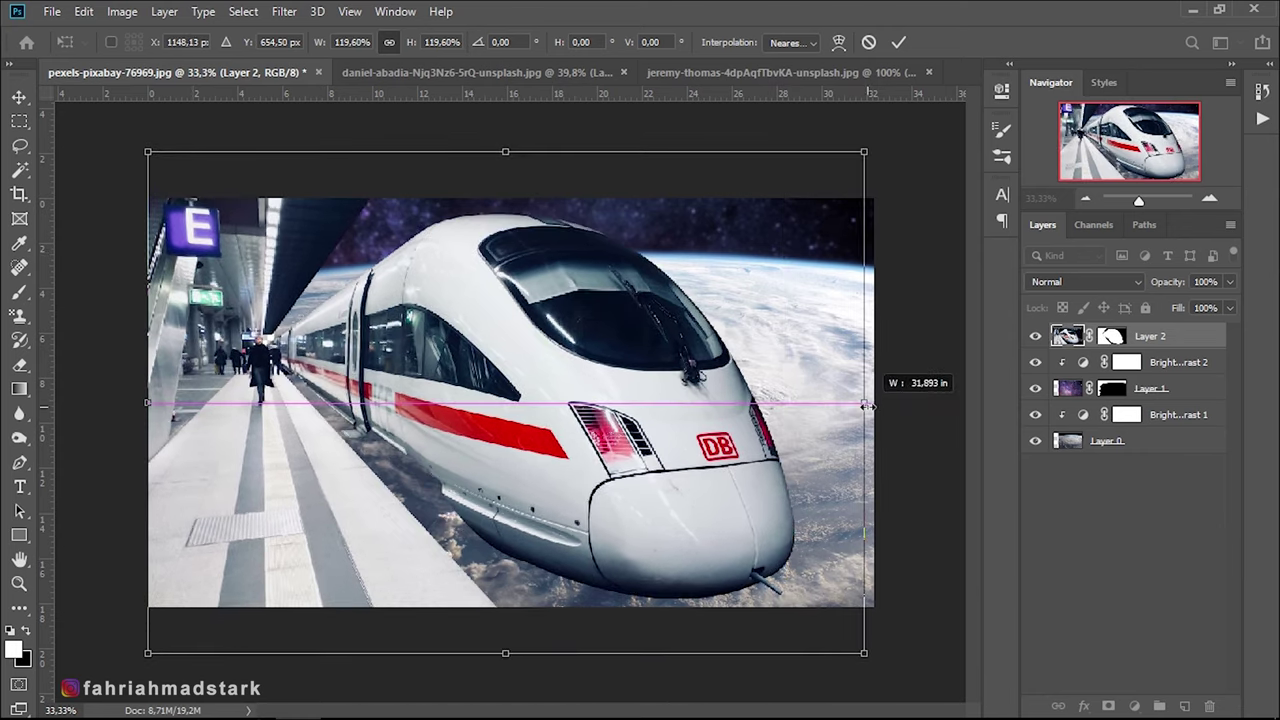
{"action": "left_click_drag", "start_coordinate": [694, 368], "coordinate": [694, 368]}
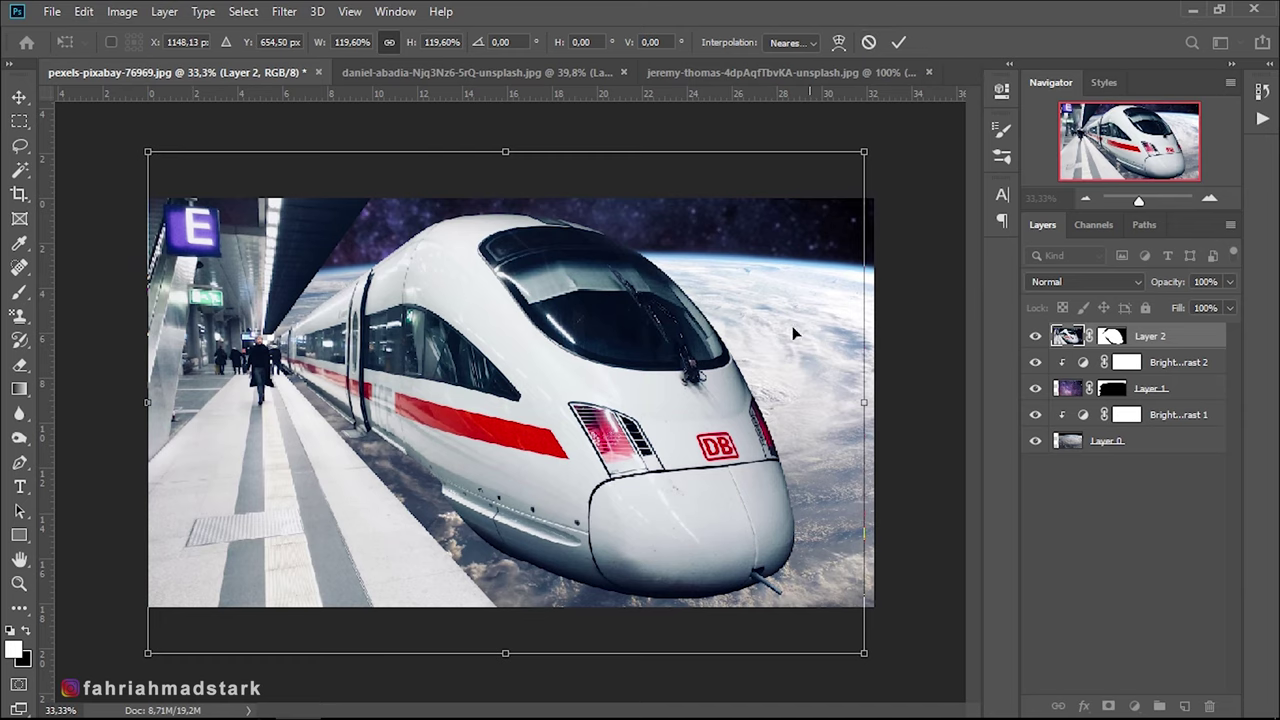
{"action": "left_click_drag", "start_coordinate": [864, 408], "coordinate": [794, 406]}
{"action": "mouse_move", "coordinate": [708, 428]}
{"action": "left_mouse_down"}
{"action": "mouse_move", "coordinate": [765, 428]}
{"action": "mouse_move", "coordinate": [735, 430]}
{"action": "left_mouse_up"}
{"action": "left_click_drag", "start_coordinate": [836, 410], "coordinate": [770, 404]}
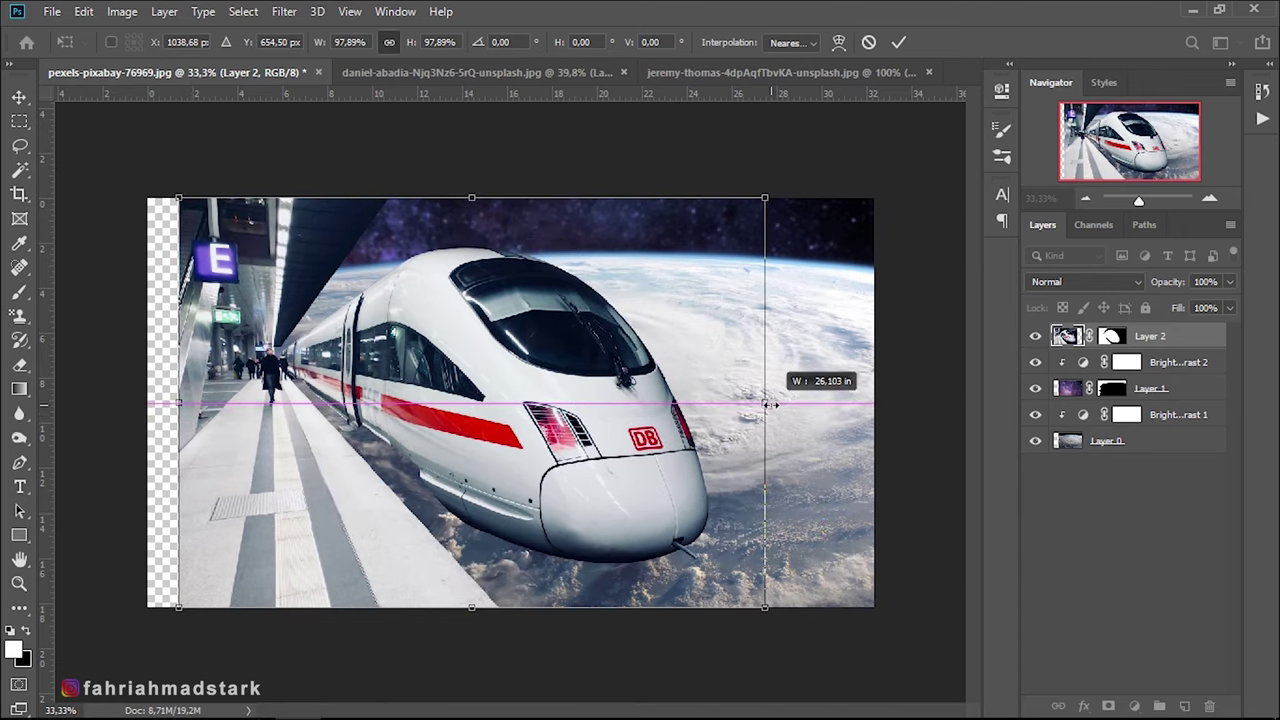
{"action": "left_click_drag", "start_coordinate": [471, 197], "coordinate": [471, 194]}
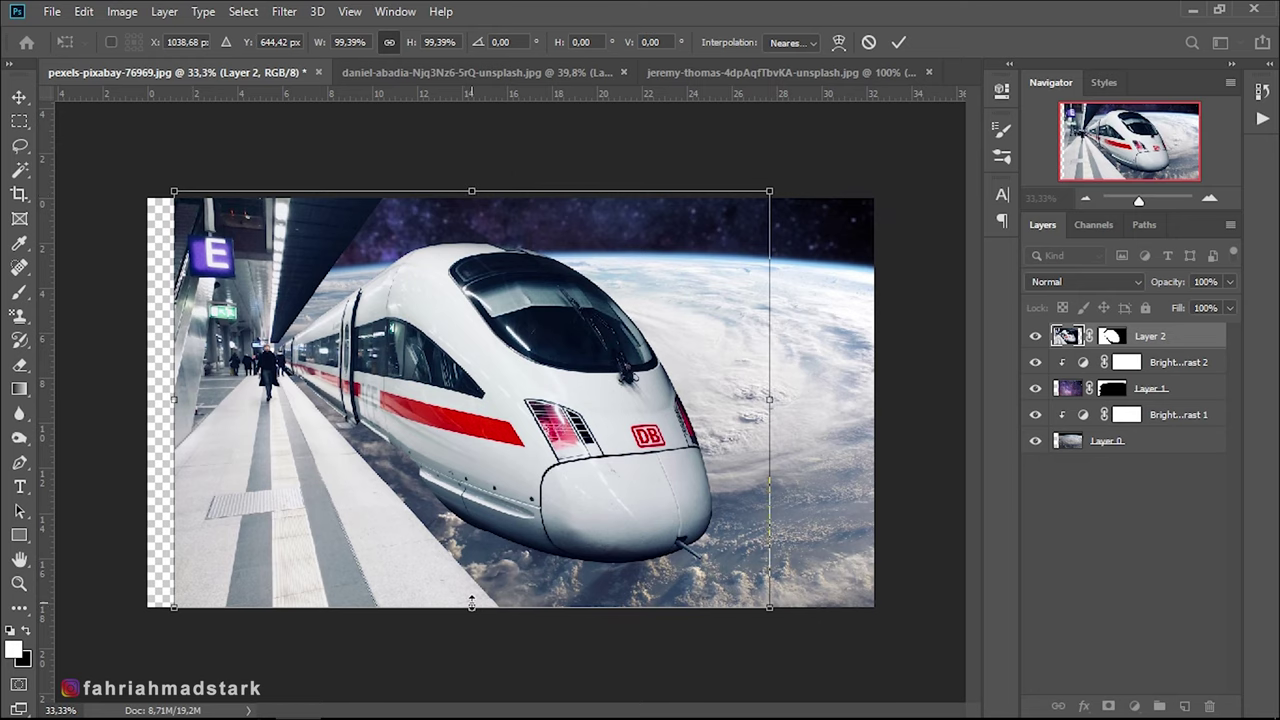
{"action": "left_click_drag", "start_coordinate": [507, 508], "coordinate": [517, 508]}
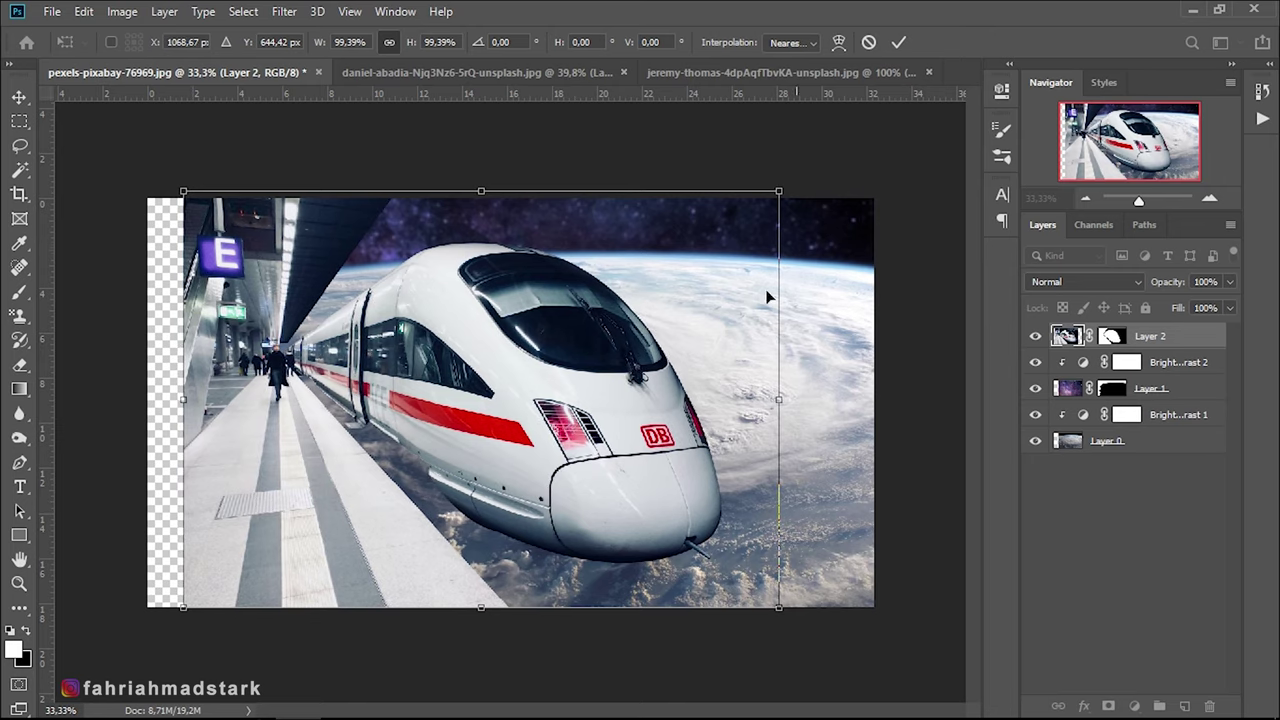
{"action": "left_click", "coordinate": [903, 44]}
{"action": "scroll", "coordinate": [645, 288], "scroll_direction": "down", "scroll_amount": 1}
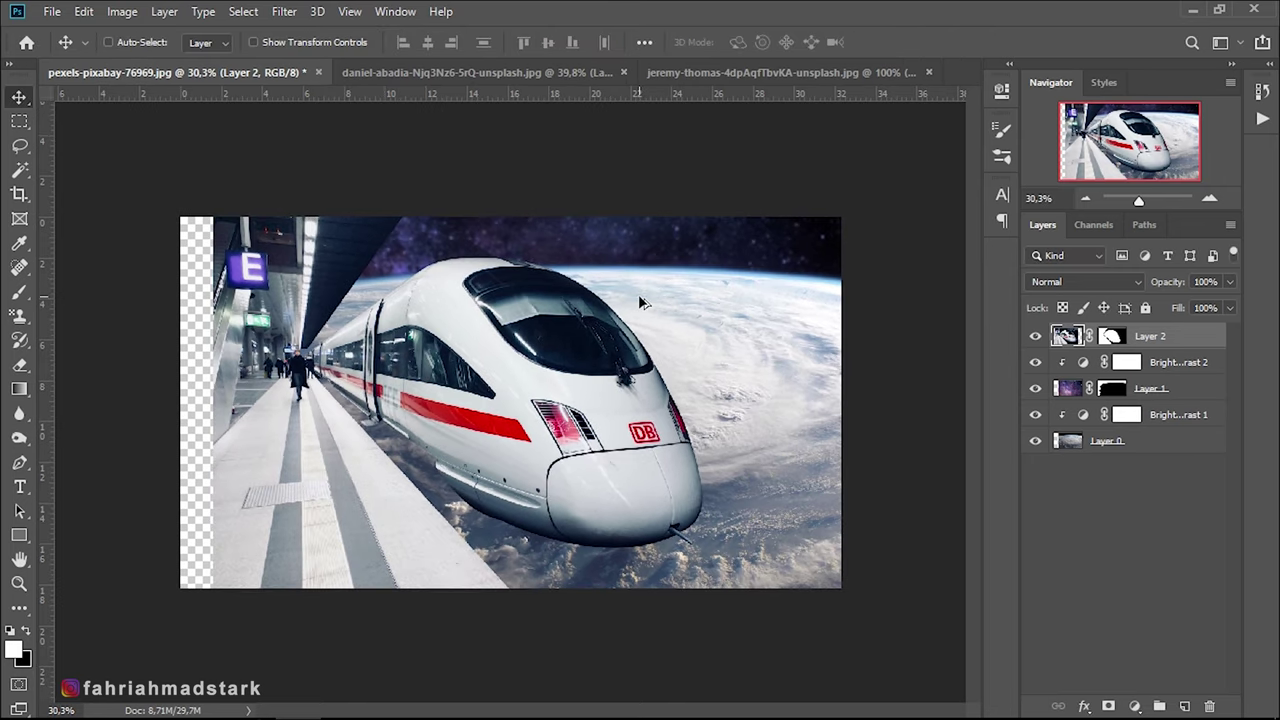
Crop the transparent strip off the left edge using an unconstrained crop ratio
{"action": "scroll", "coordinate": [642, 302], "scroll_direction": "up", "scroll_amount": 1}
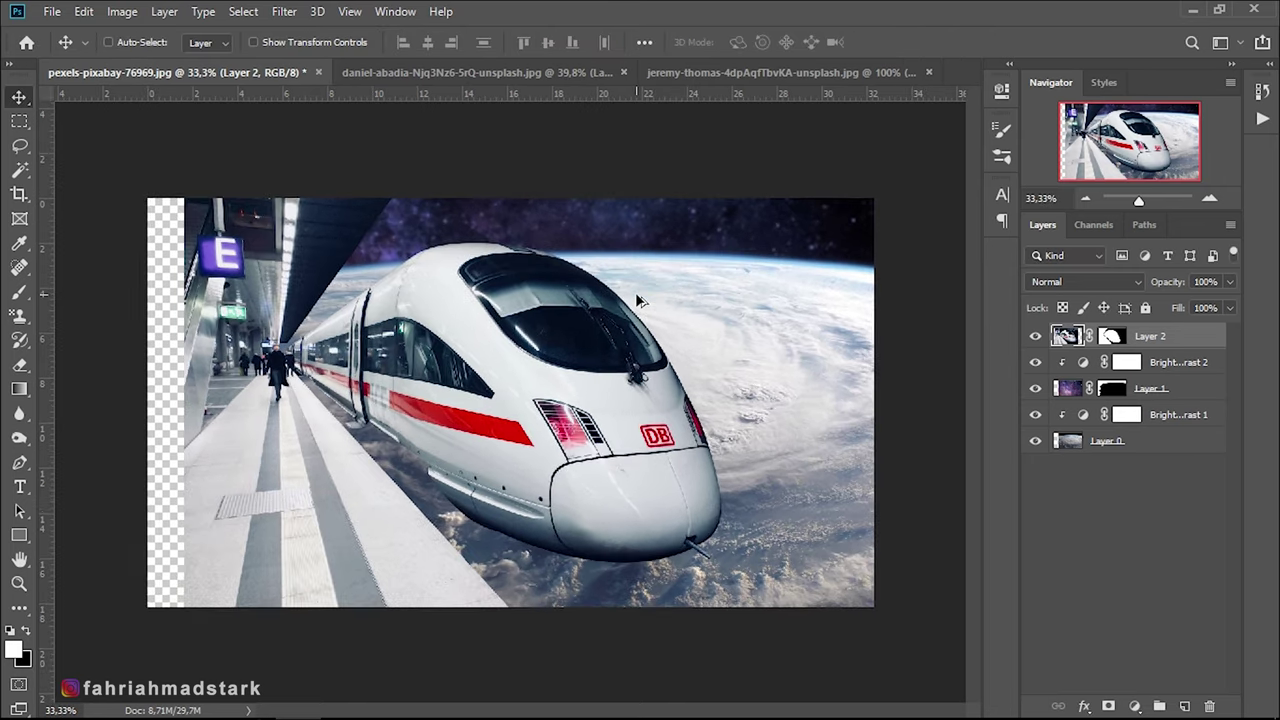
{"action": "left_click", "coordinate": [28, 200]}
{"action": "left_click", "coordinate": [917, 44]}
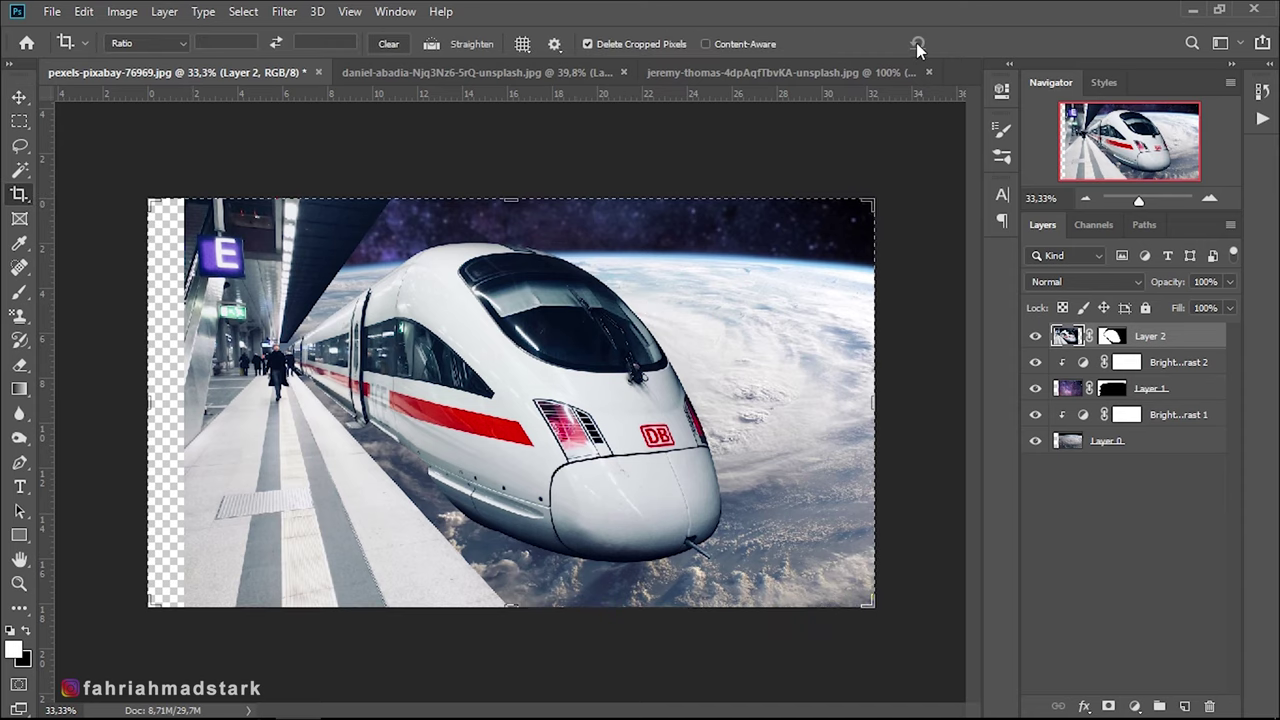
{"action": "left_click_drag", "start_coordinate": [148, 404], "coordinate": [166, 404]}
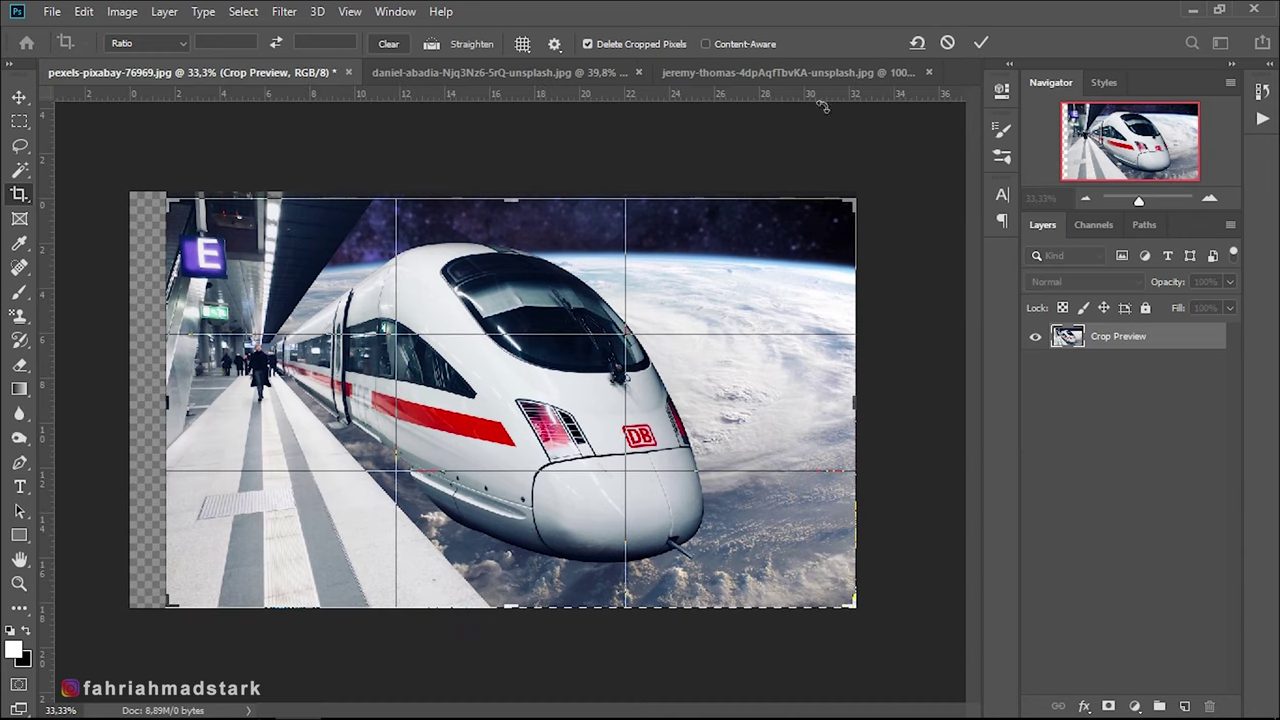
{"action": "left_click", "coordinate": [982, 43]}
{"action": "scroll", "coordinate": [565, 370], "scroll_direction": "up", "scroll_amount": 2}
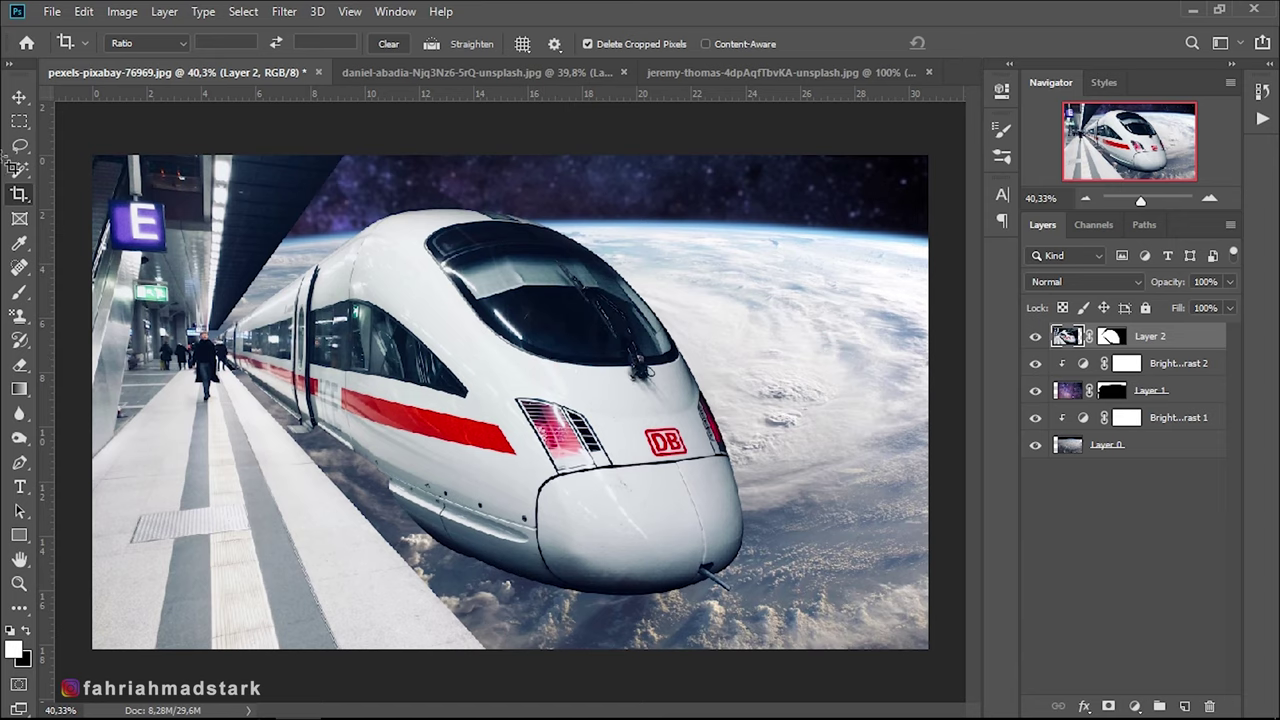
{"action": "left_click", "coordinate": [19, 97]}
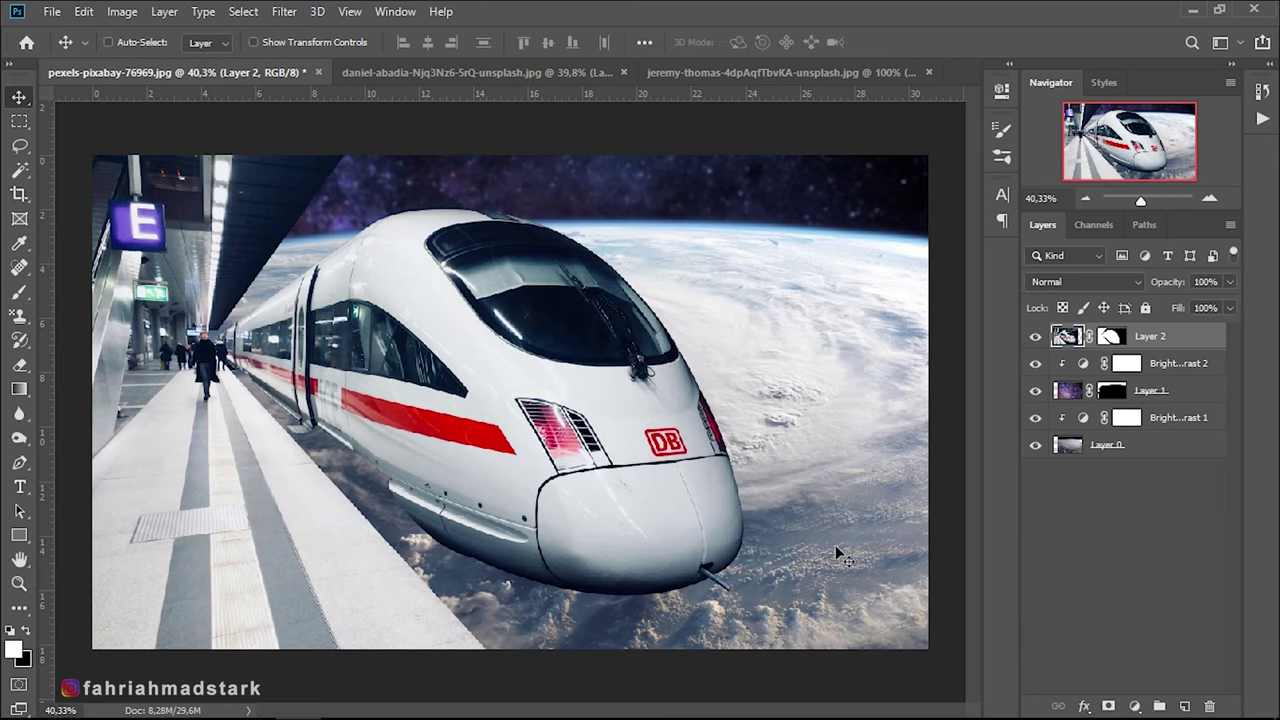
Target Layer 2's mask and set up a small black brush for painting
{"action": "scroll", "coordinate": [583, 627], "scroll_direction": "up", "scroll_amount": 2}
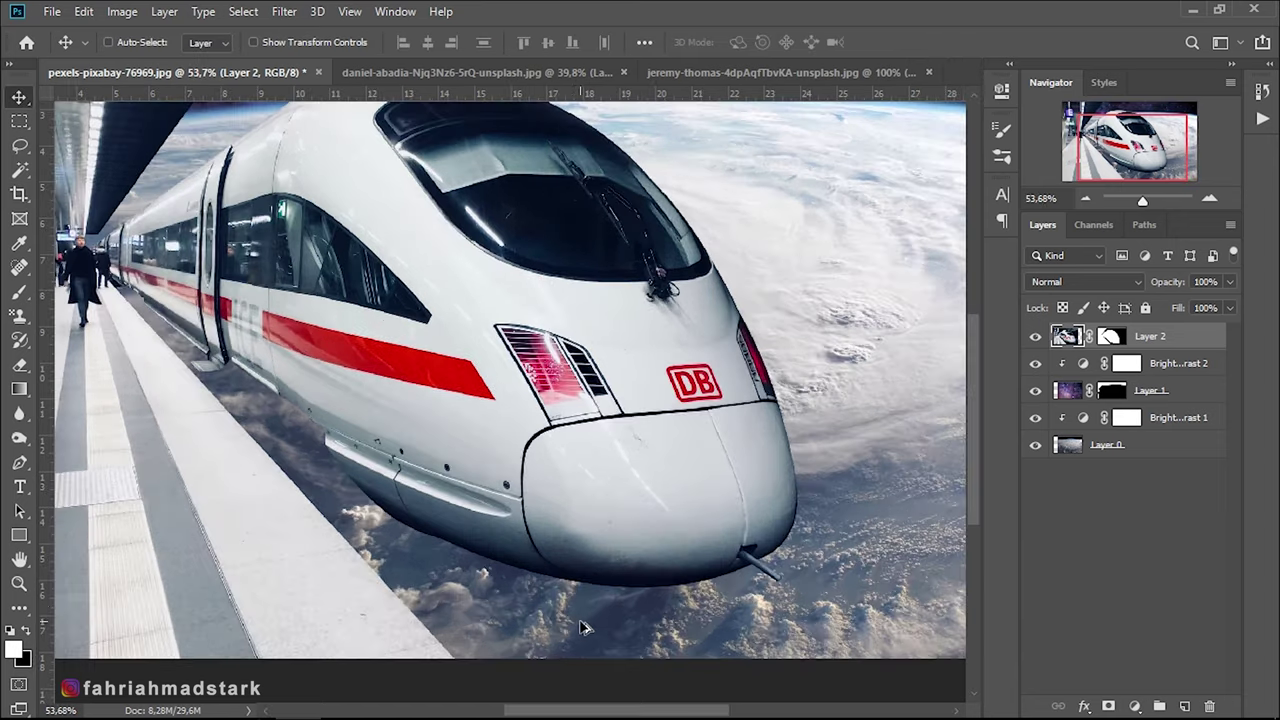
{"action": "scroll", "coordinate": [558, 580], "scroll_direction": "up", "scroll_amount": 1}
{"action": "scroll", "coordinate": [558, 585], "scroll_direction": "down", "scroll_amount": 1}
{"action": "scroll", "coordinate": [558, 588], "scroll_direction": "down", "scroll_amount": 1}
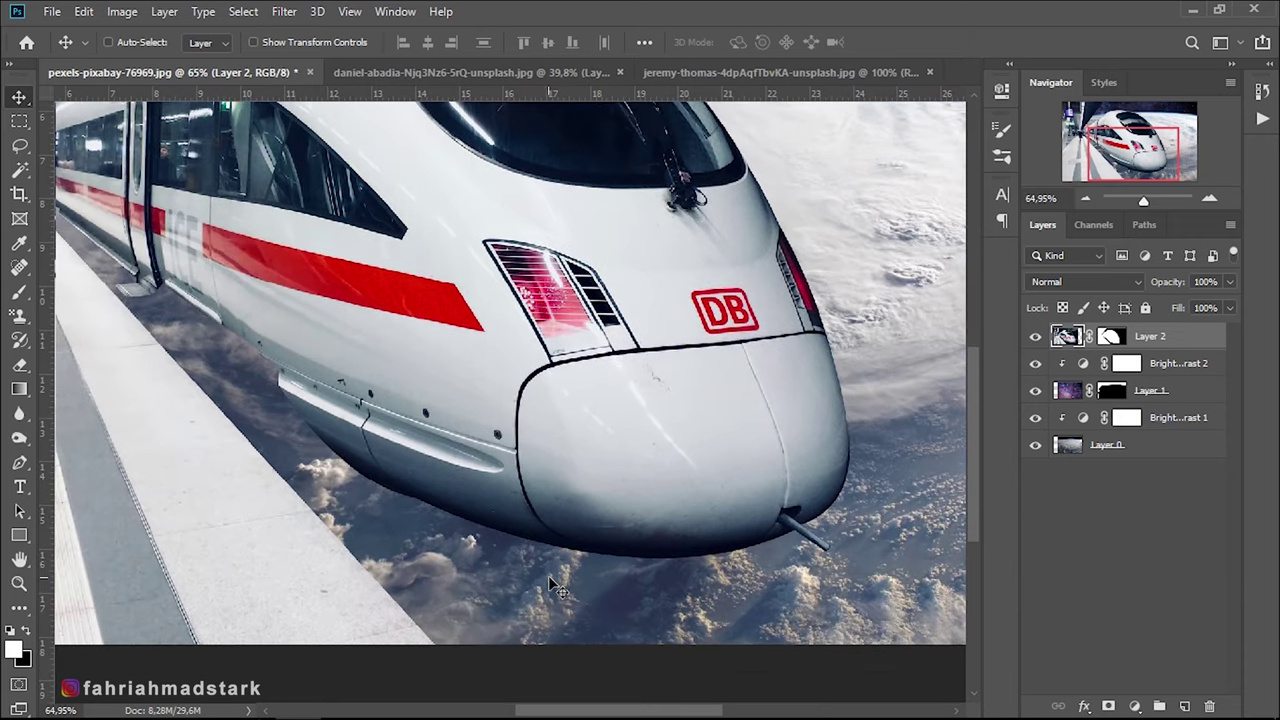
{"action": "scroll", "coordinate": [490, 517], "scroll_direction": "down", "scroll_amount": 4}
{"action": "scroll", "coordinate": [348, 455], "scroll_direction": "up", "scroll_amount": 3}
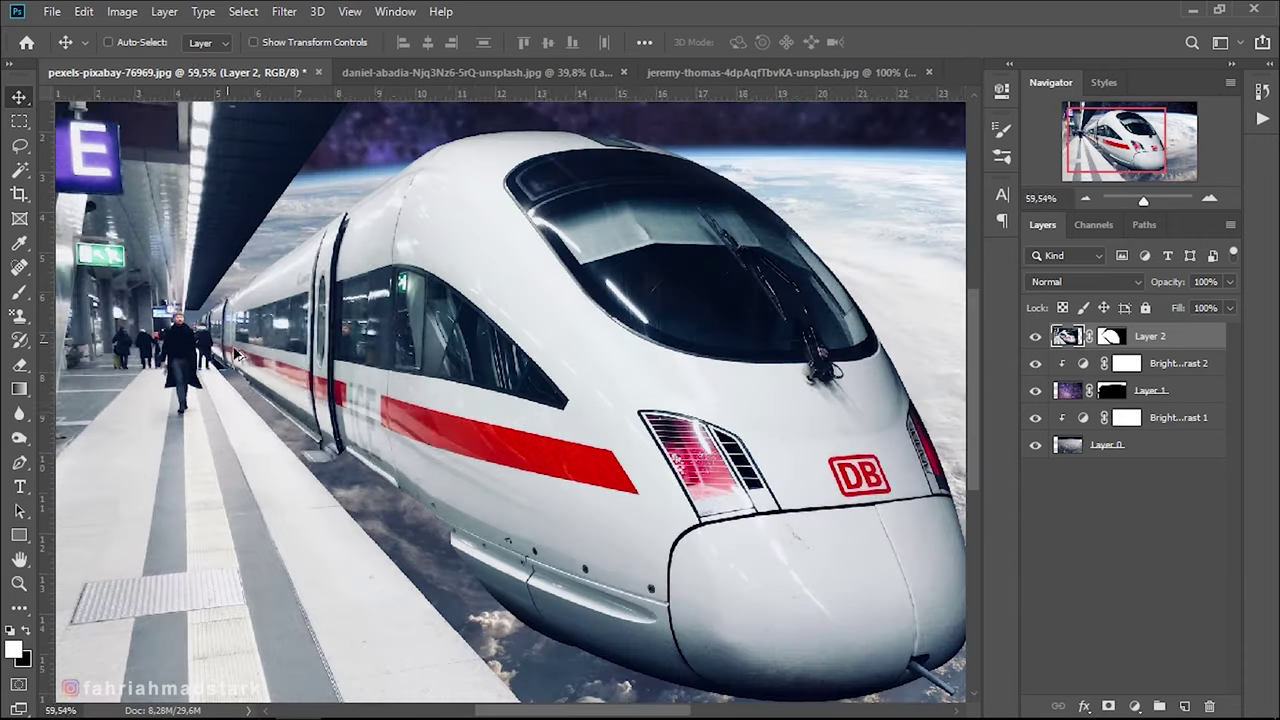
{"action": "scroll", "coordinate": [310, 440], "scroll_direction": "up", "scroll_amount": 8}
{"action": "scroll", "coordinate": [260, 420], "scroll_direction": "up", "scroll_amount": 6}
{"action": "scroll", "coordinate": [210, 400], "scroll_direction": "up", "scroll_amount": 5}
{"action": "scroll", "coordinate": [196, 392], "scroll_direction": "up", "scroll_amount": 1}
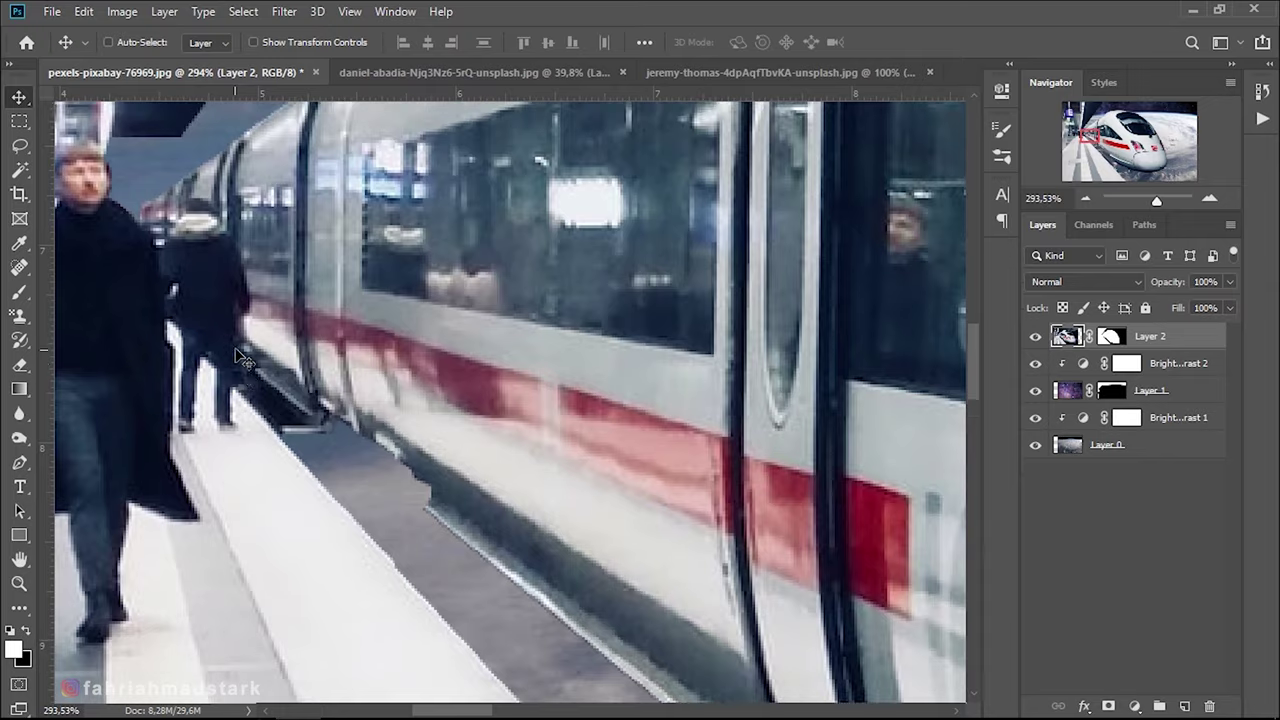
{"action": "scroll", "coordinate": [210, 391], "scroll_direction": "up", "scroll_amount": 1}
{"action": "scroll", "coordinate": [225, 390], "scroll_direction": "up", "scroll_amount": 1}
{"action": "scroll", "coordinate": [236, 390], "scroll_direction": "up", "scroll_amount": 1}
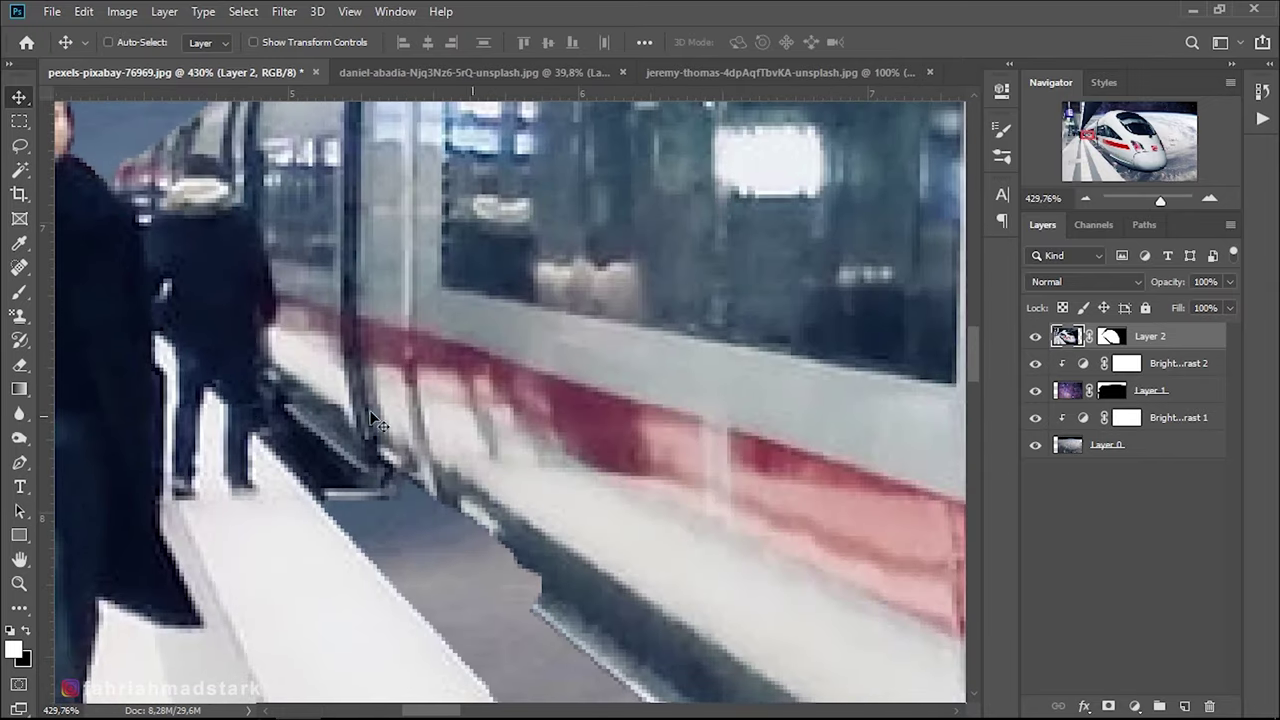
{"action": "left_click", "coordinate": [1110, 337]}
{"action": "scroll", "coordinate": [580, 349], "scroll_direction": "up", "scroll_amount": 1}
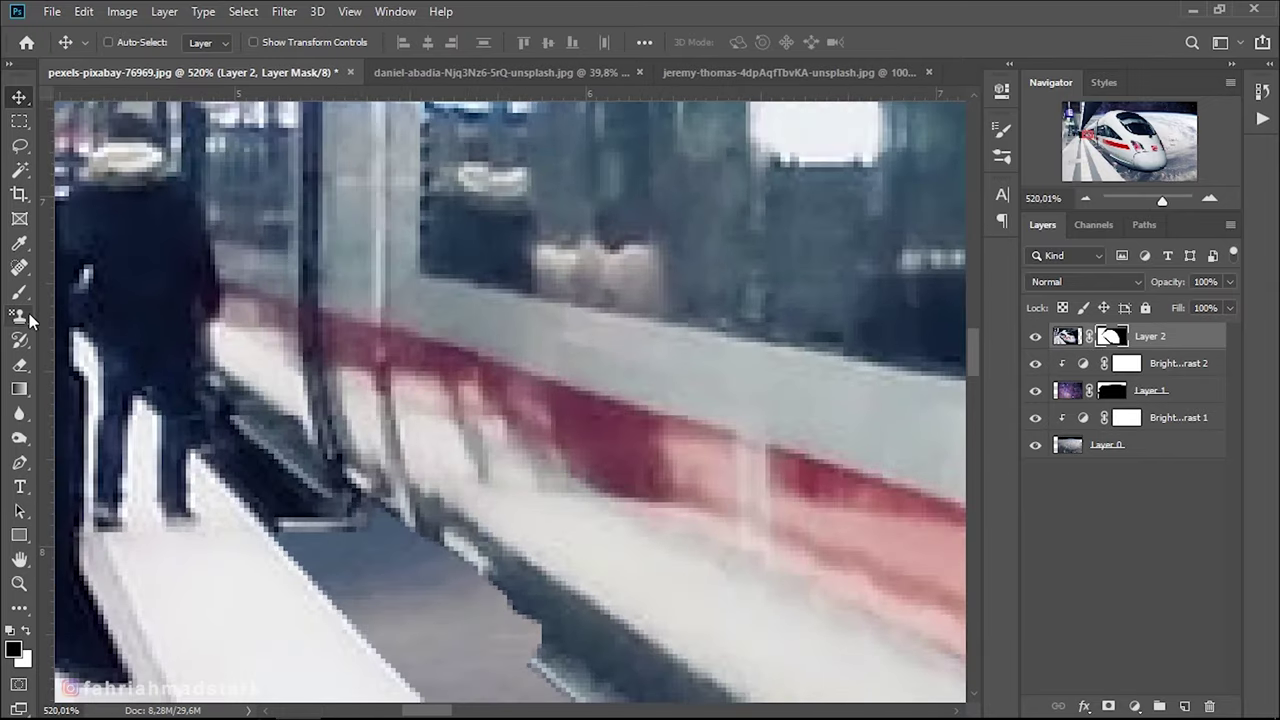
{"action": "key", "text": "b"}
{"action": "key", "text": "x"}
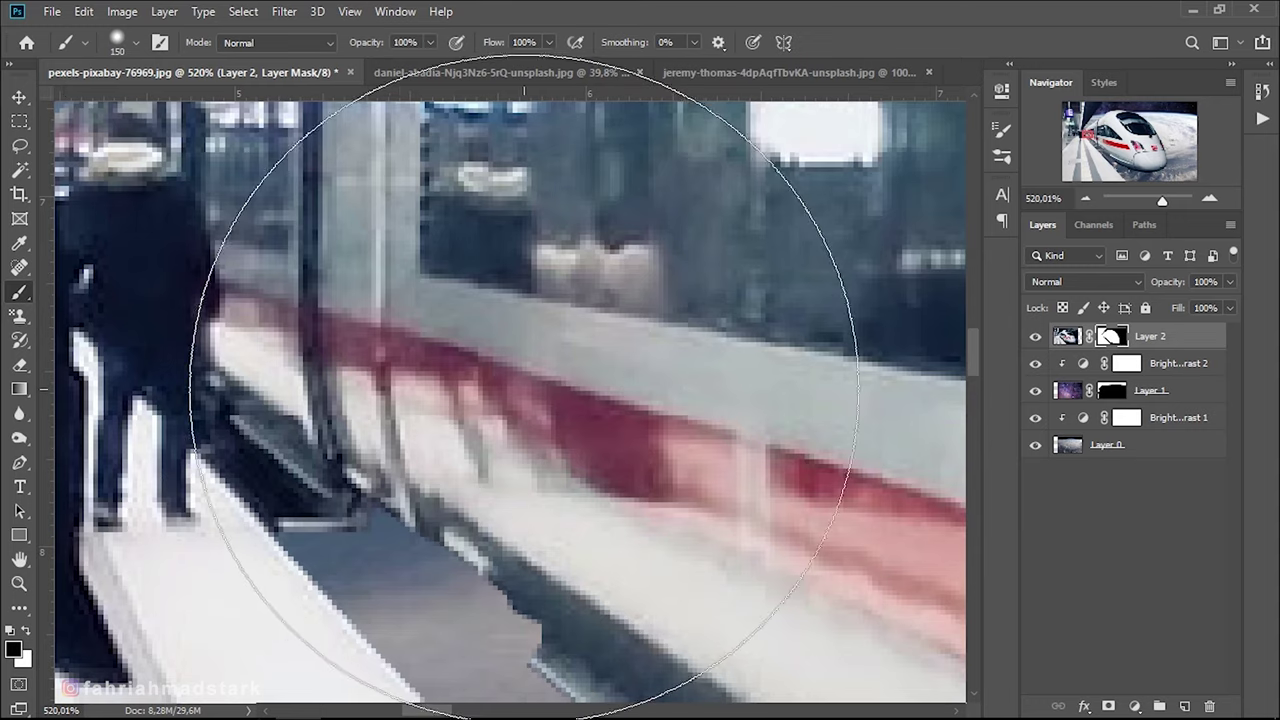
{"action": "key", "text": "bracketleft"}
{"action": "key", "text": "bracketleft"}
{"action": "key", "text": "bracketleft"}
{"action": "key", "text": "bracketleft"}
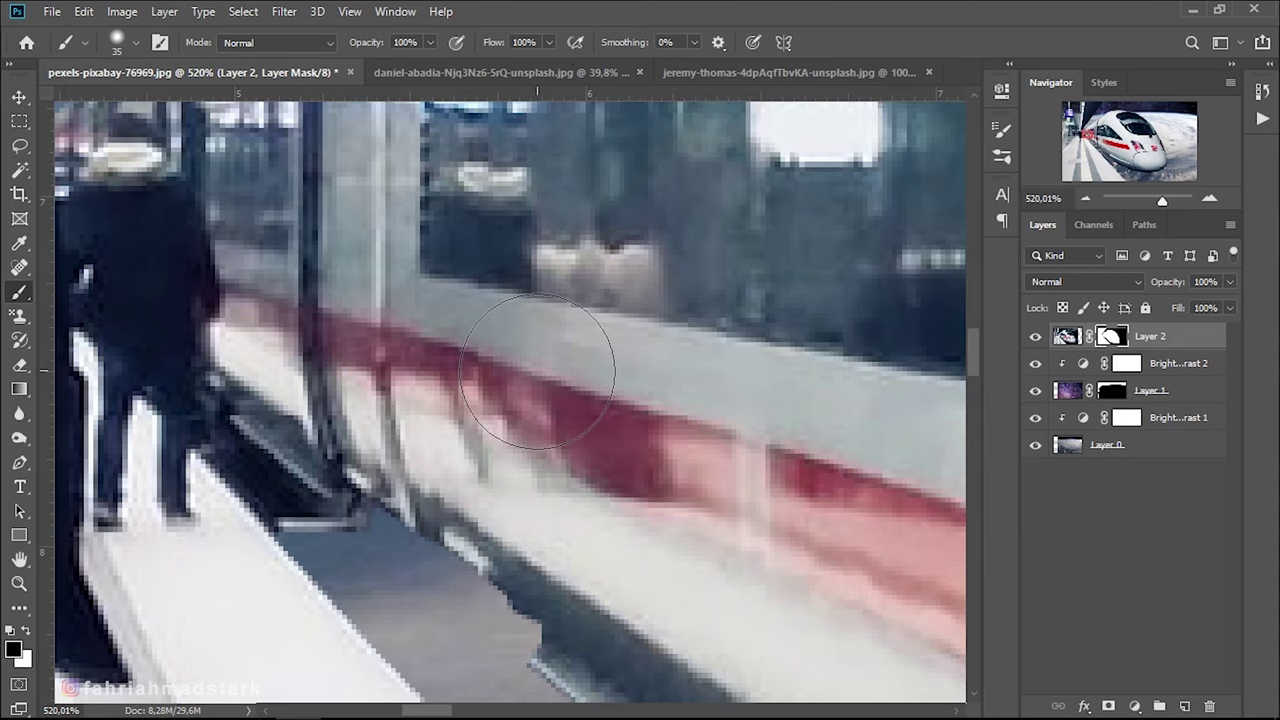
{"action": "right_click", "coordinate": [548, 372]}
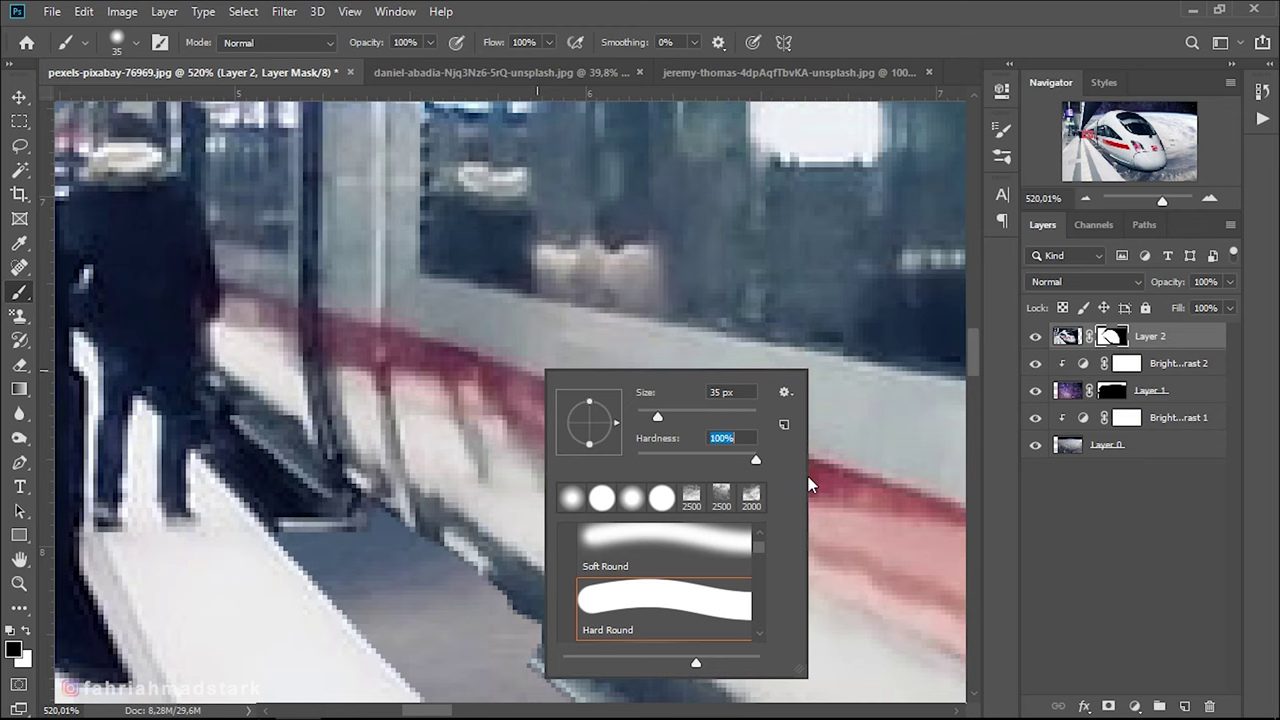
{"action": "key", "text": "Return"}
{"action": "key", "text": "bracketleft"}
{"action": "key", "text": "bracketleft"}
{"action": "key", "text": "bracketleft"}
{"action": "key", "text": "bracketleft"}
{"action": "key", "text": "bracketleft"}
{"action": "key", "text": "bracketleft"}
{"action": "key", "text": "bracketleft"}
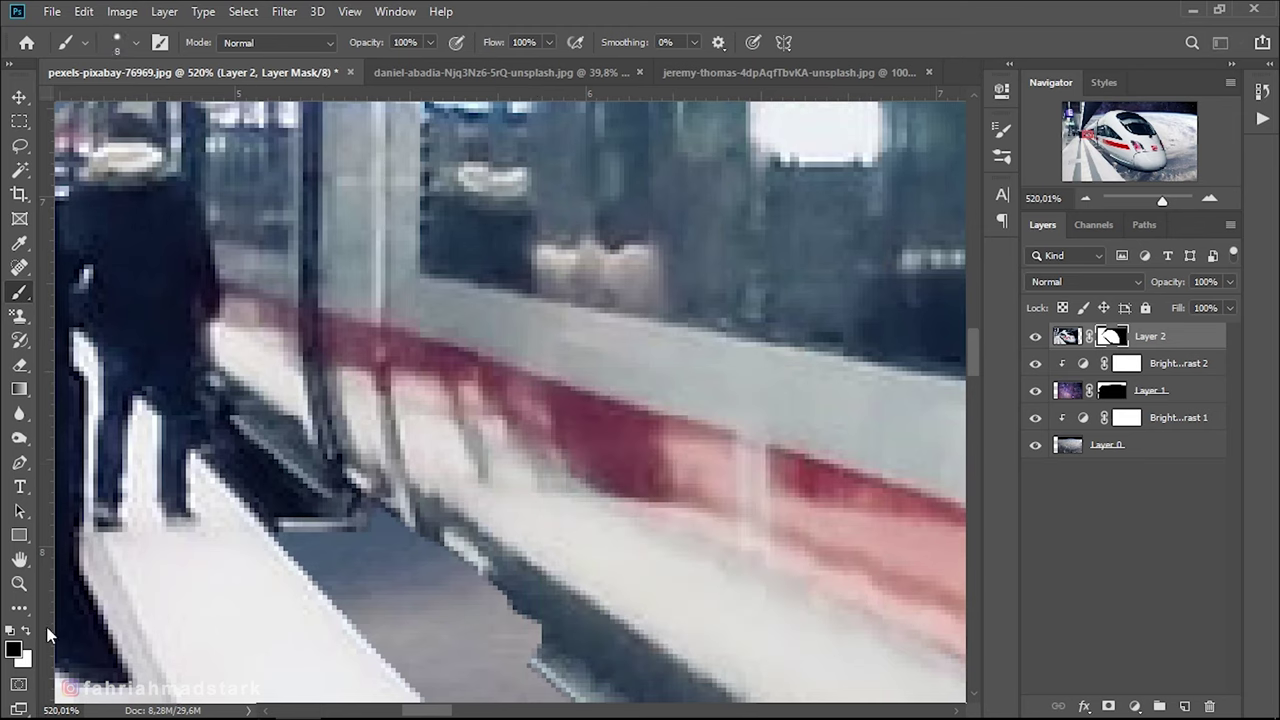
Paint the mask along the train's lower edge and the platform edge beneath it
{"action": "key", "text": "bracketleft"}
{"action": "key", "text": "bracketleft"}
{"action": "key", "text": "bracketleft"}
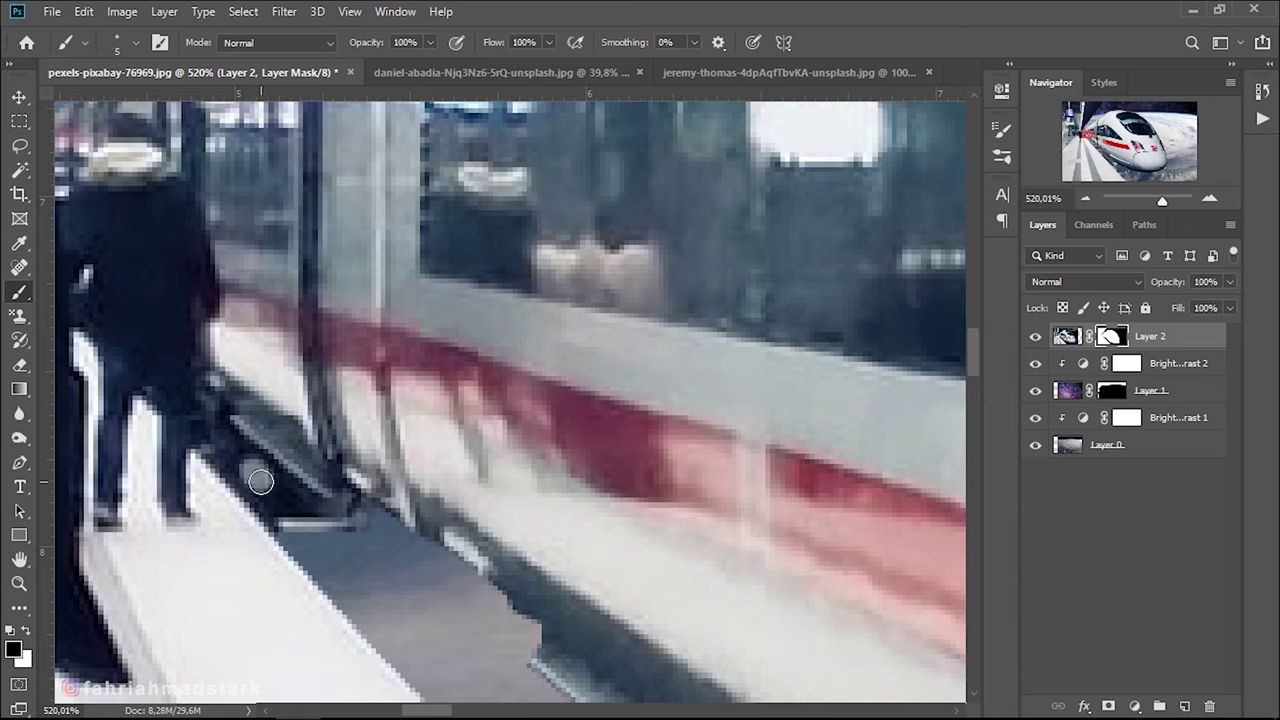
{"action": "mouse_move", "coordinate": [258, 466]}
{"action": "left_mouse_down"}
{"action": "mouse_move", "coordinate": [315, 507]}
{"action": "mouse_move", "coordinate": [278, 510]}
{"action": "mouse_move", "coordinate": [318, 512]}
{"action": "mouse_move", "coordinate": [270, 510]}
{"action": "left_mouse_up"}
{"action": "key", "text": "bracketleft"}
{"action": "scroll", "coordinate": [271, 553], "scroll_direction": "up", "scroll_amount": 3}
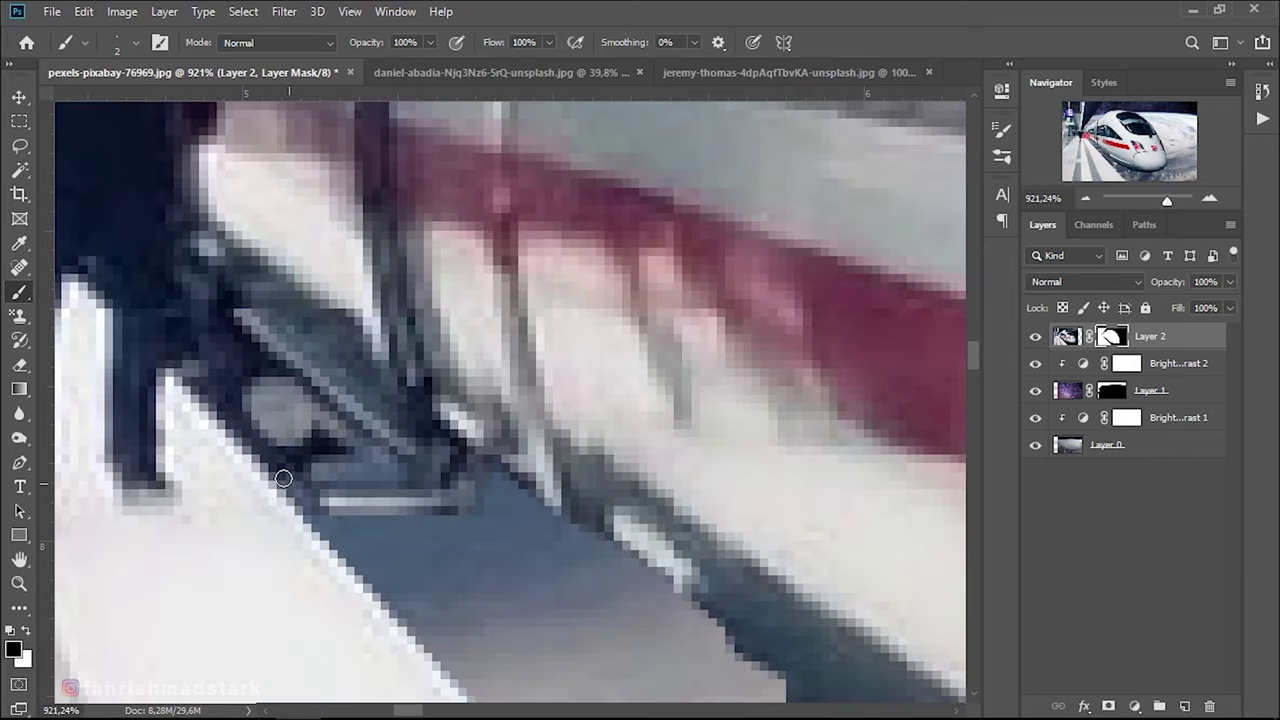
{"action": "scroll", "coordinate": [320, 527], "scroll_direction": "down", "scroll_amount": 3}
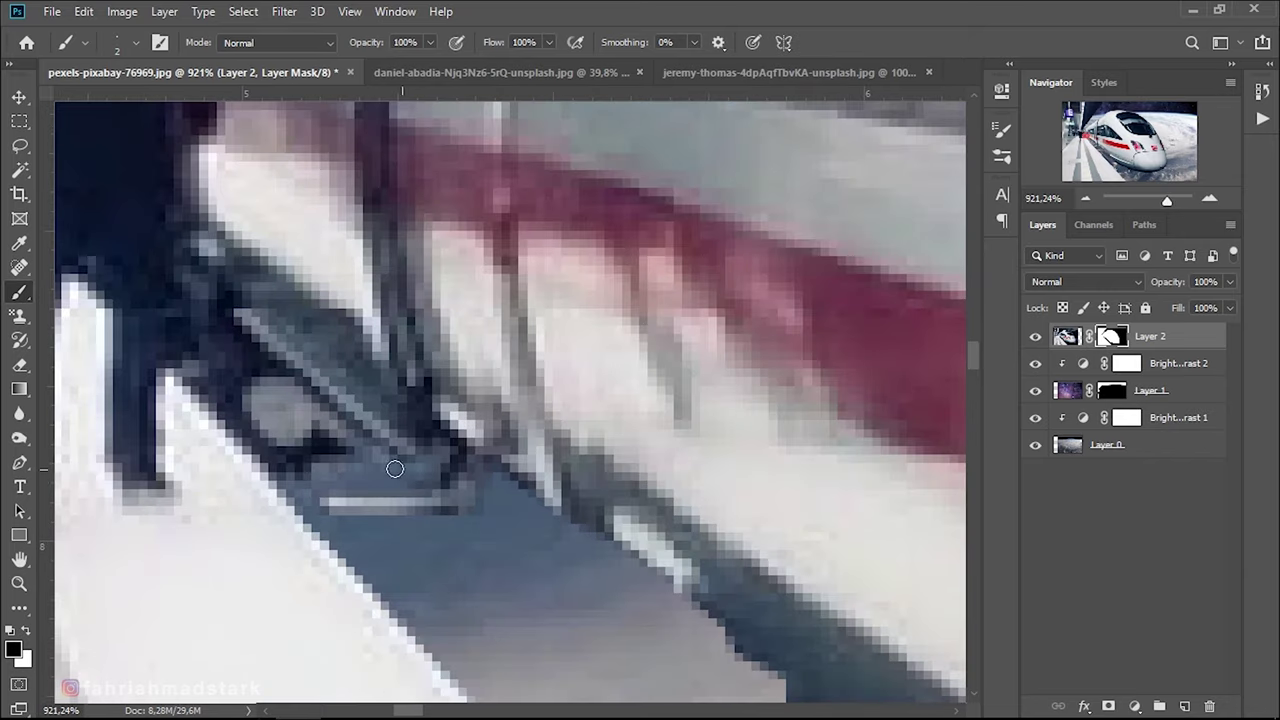
{"action": "scroll", "coordinate": [355, 350], "scroll_direction": "down", "scroll_amount": 2}
{"action": "scroll", "coordinate": [355, 348], "scroll_direction": "up", "scroll_amount": 4}
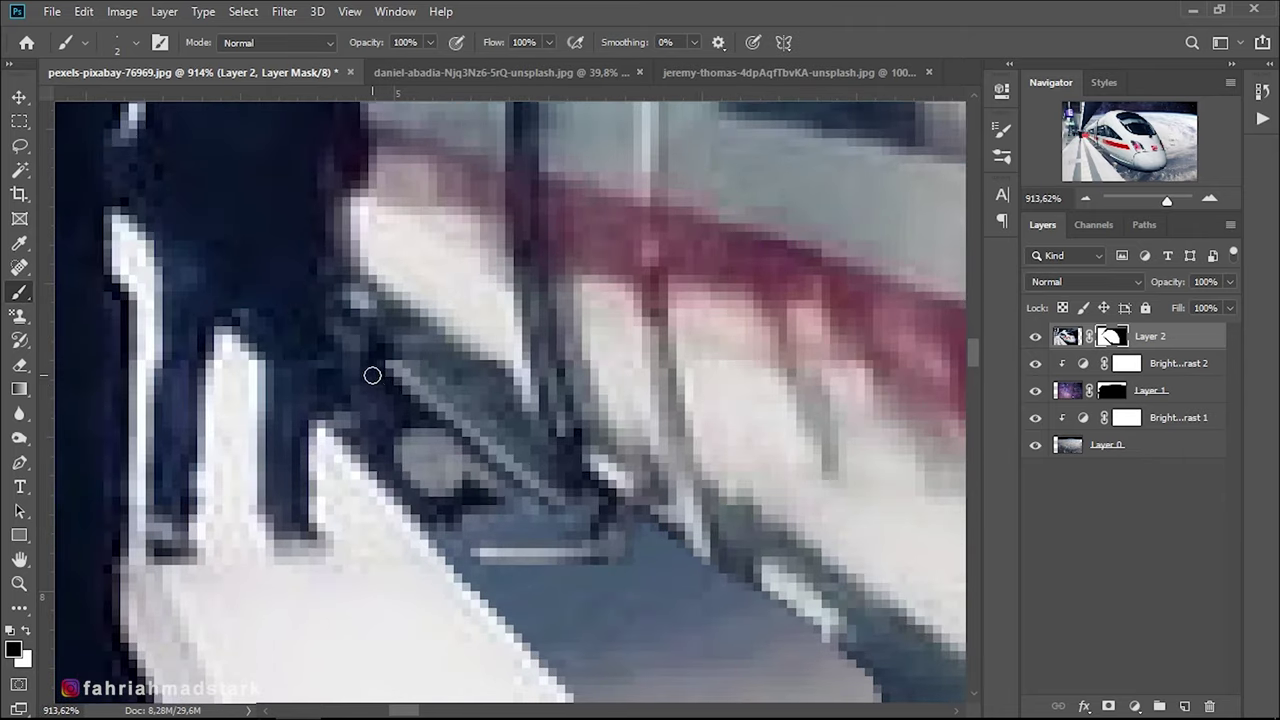
{"action": "mouse_move", "coordinate": [438, 430]}
{"action": "left_mouse_down"}
{"action": "mouse_move", "coordinate": [491, 488]}
{"action": "mouse_move", "coordinate": [337, 414]}
{"action": "mouse_move", "coordinate": [401, 508]}
{"action": "mouse_move", "coordinate": [437, 534]}
{"action": "mouse_move", "coordinate": [331, 412]}
{"action": "mouse_move", "coordinate": [329, 370]}
{"action": "mouse_move", "coordinate": [348, 365]}
{"action": "mouse_move", "coordinate": [378, 385]}
{"action": "mouse_move", "coordinate": [329, 337]}
{"action": "mouse_move", "coordinate": [329, 405]}
{"action": "mouse_move", "coordinate": [395, 478]}
{"action": "mouse_move", "coordinate": [332, 325]}
{"action": "mouse_move", "coordinate": [450, 445]}
{"action": "mouse_move", "coordinate": [545, 505]}
{"action": "mouse_move", "coordinate": [368, 365]}
{"action": "mouse_move", "coordinate": [394, 414]}
{"action": "mouse_move", "coordinate": [349, 400]}
{"action": "mouse_move", "coordinate": [434, 457]}
{"action": "mouse_move", "coordinate": [460, 527]}
{"action": "left_mouse_up"}
With a 1-pixel brush, mask the walking figure's legs and the dark edge beside them
{"action": "key", "text": "bracketright"}
{"action": "key", "text": "bracketright"}
{"action": "key", "text": "bracketright"}
{"action": "key", "text": "bracketleft"}
{"action": "key", "text": "bracketleft"}
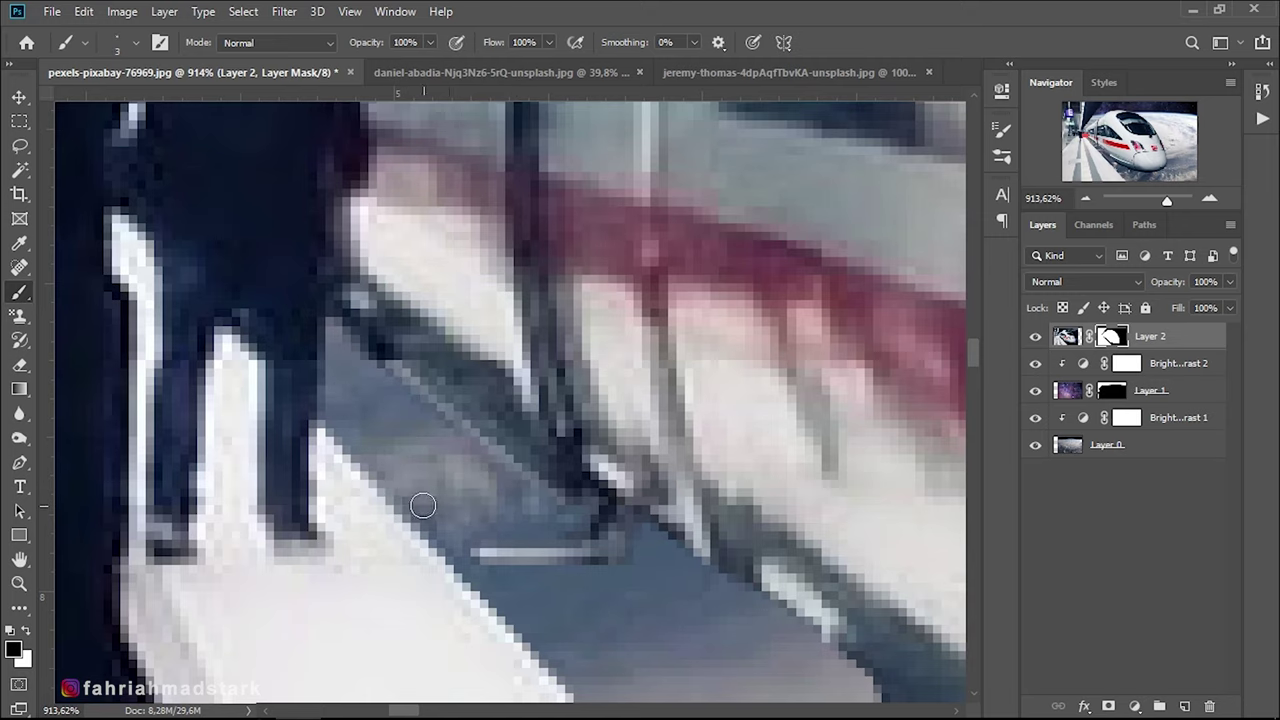
{"action": "key", "text": "bracketleft"}
{"action": "key", "text": "bracketleft"}
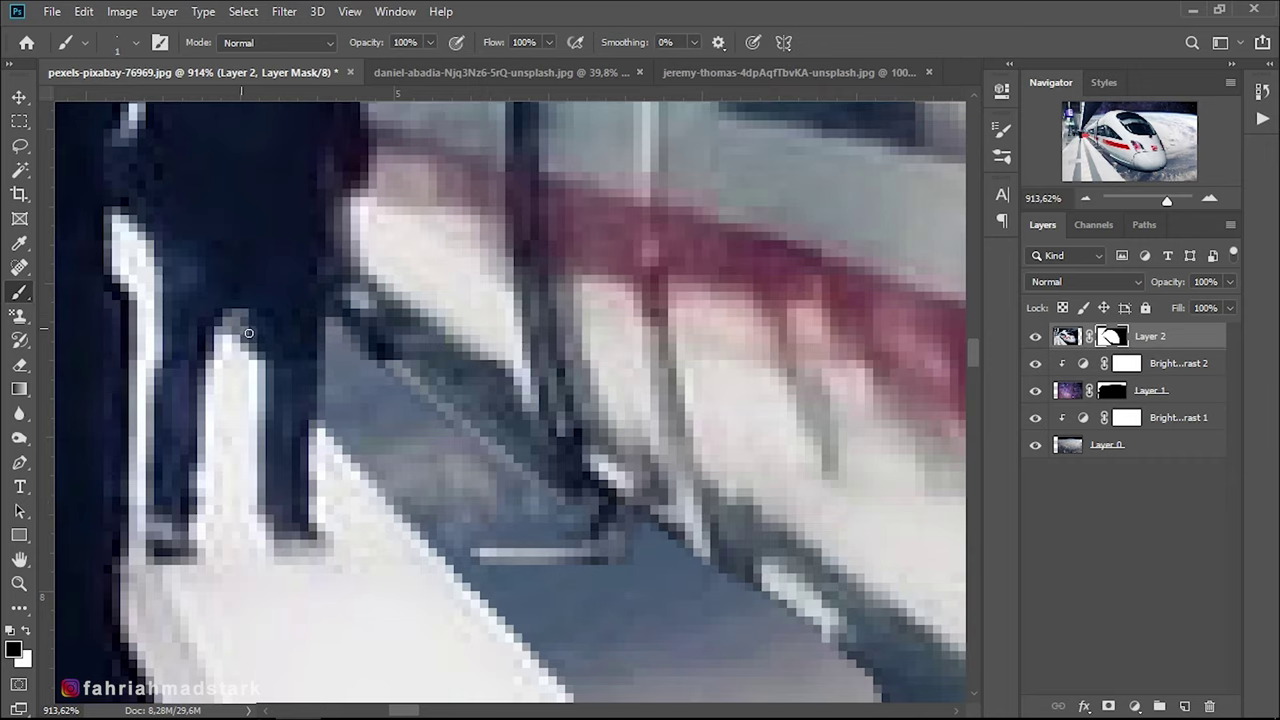
{"action": "left_click_drag", "start_coordinate": [238, 333], "coordinate": [257, 349]}
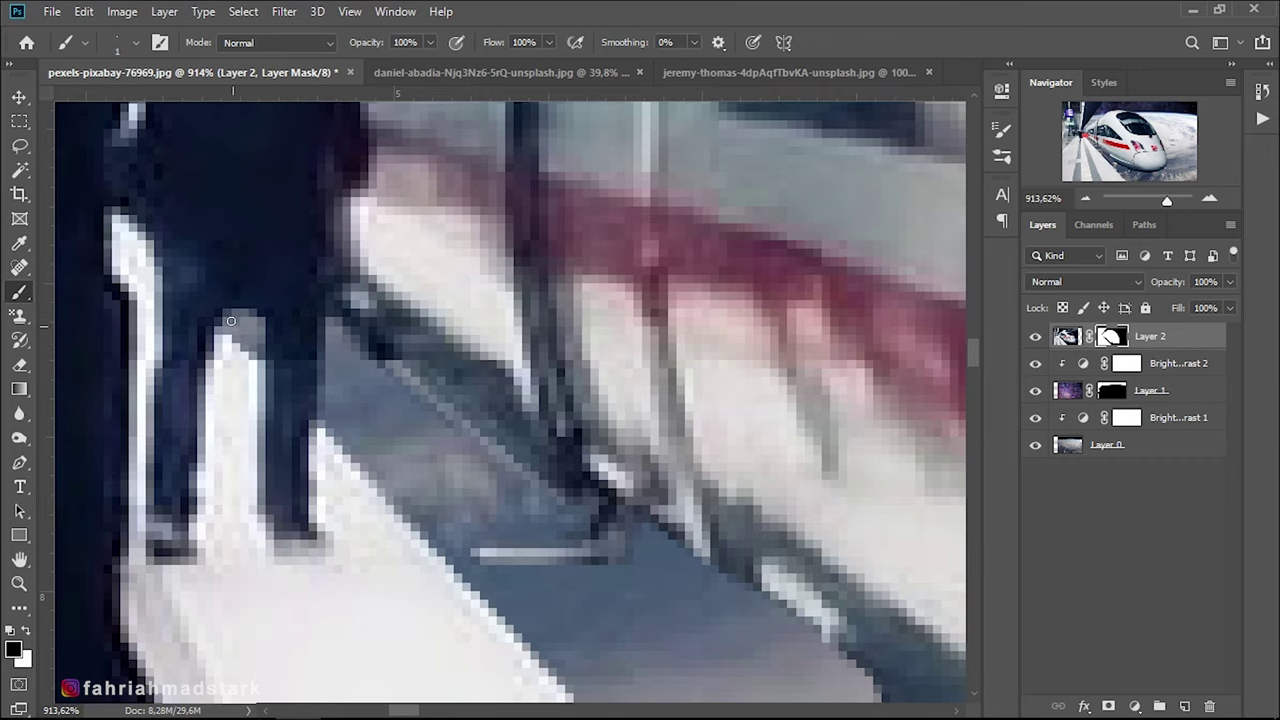
{"action": "scroll", "coordinate": [257, 349], "scroll_direction": "down", "scroll_amount": 2}
{"action": "scroll", "coordinate": [270, 340], "scroll_direction": "down", "scroll_amount": 2}
{"action": "scroll", "coordinate": [300, 330], "scroll_direction": "up", "scroll_amount": 2}
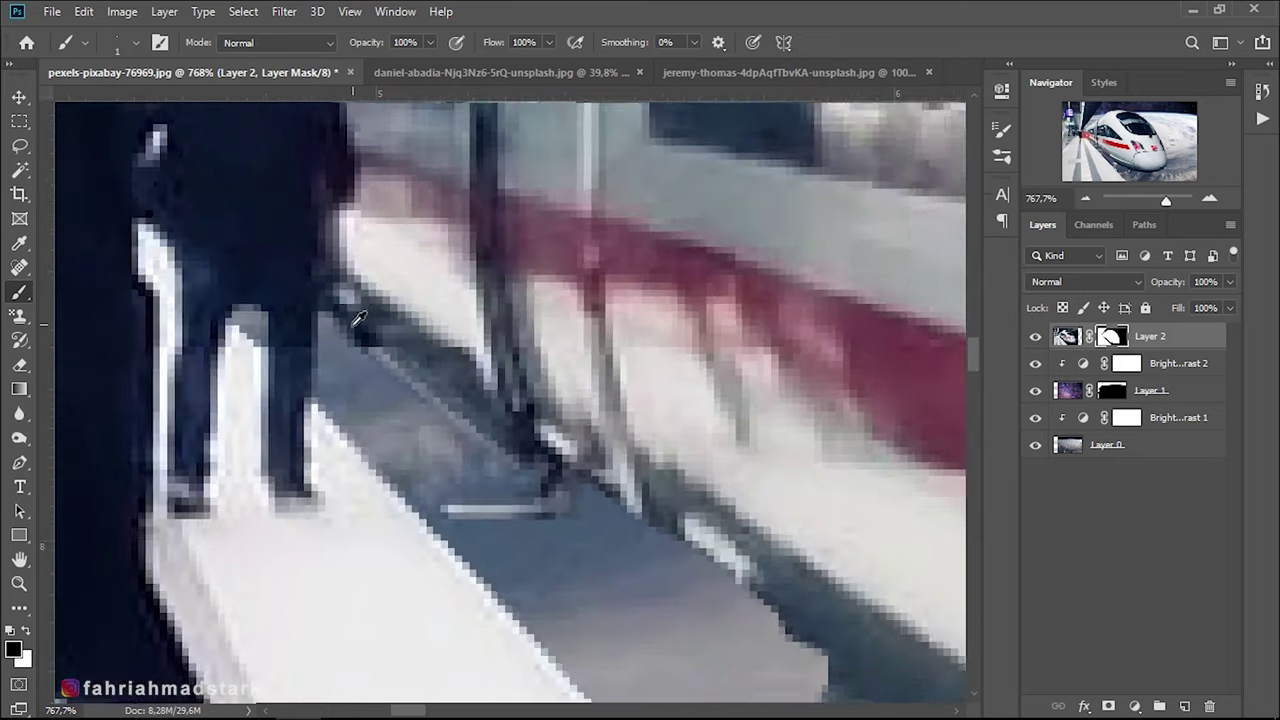
{"action": "scroll", "coordinate": [327, 320], "scroll_direction": "up", "scroll_amount": 2}
{"action": "left_click_drag", "start_coordinate": [358, 349], "coordinate": [381, 378]}
{"action": "scroll", "coordinate": [425, 410], "scroll_direction": "down", "scroll_amount": 3}
{"action": "scroll", "coordinate": [420, 272], "scroll_direction": "down", "scroll_amount": 2}
{"action": "scroll", "coordinate": [405, 260], "scroll_direction": "down", "scroll_amount": 1}
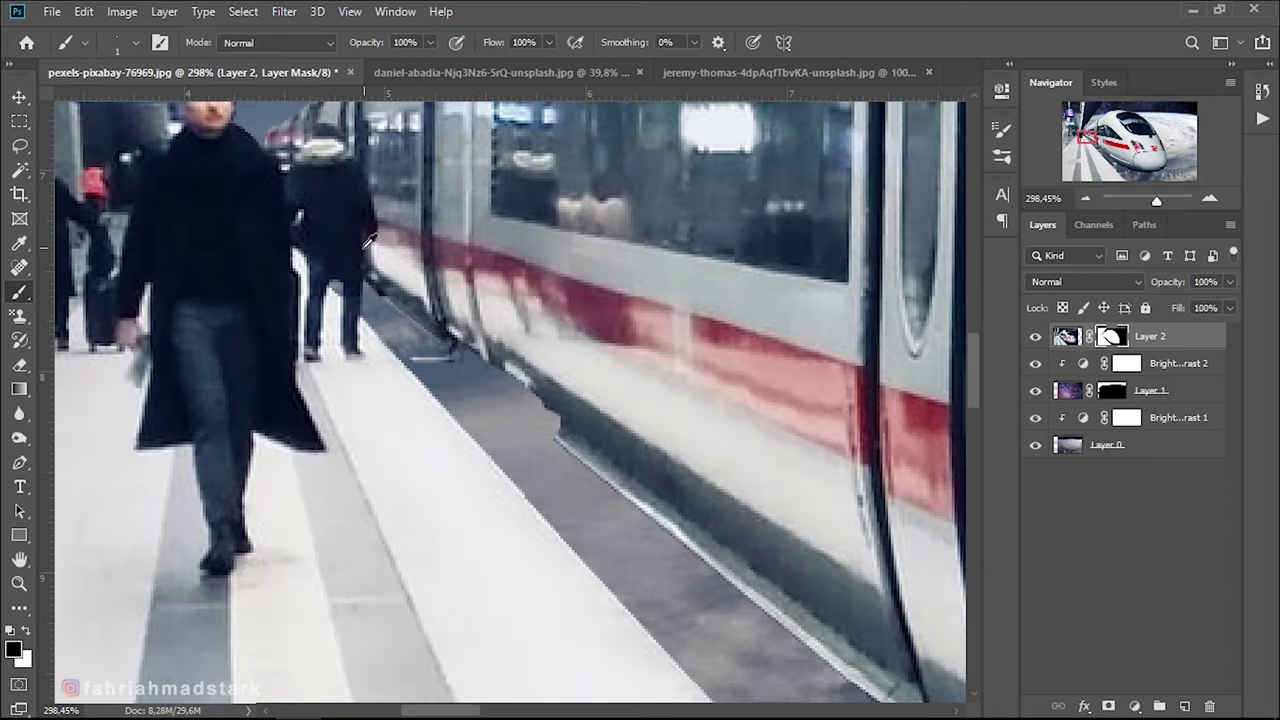
{"action": "scroll", "coordinate": [385, 248], "scroll_direction": "down", "scroll_amount": 1}
{"action": "scroll", "coordinate": [370, 238], "scroll_direction": "down", "scroll_amount": 2}
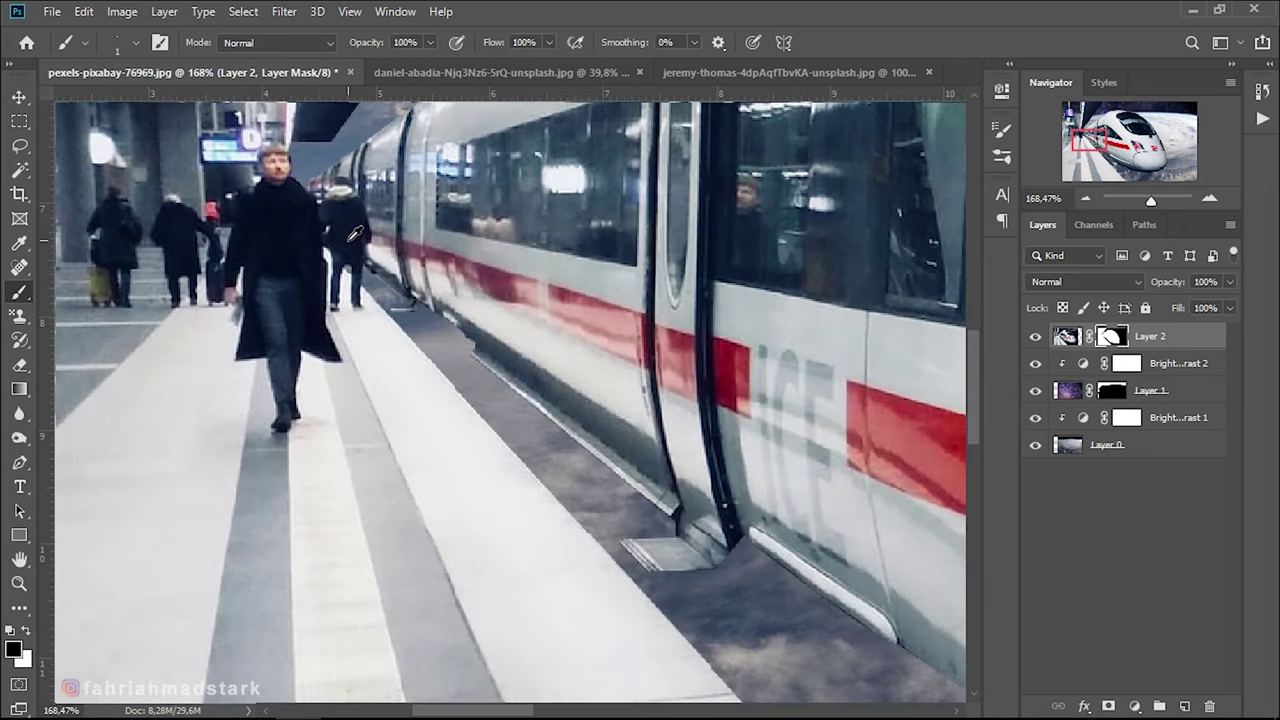
{"action": "scroll", "coordinate": [355, 234], "scroll_direction": "down", "scroll_amount": 1}
{"action": "scroll", "coordinate": [355, 234], "scroll_direction": "down", "scroll_amount": 1}
{"action": "scroll", "coordinate": [355, 234], "scroll_direction": "down", "scroll_amount": 1}
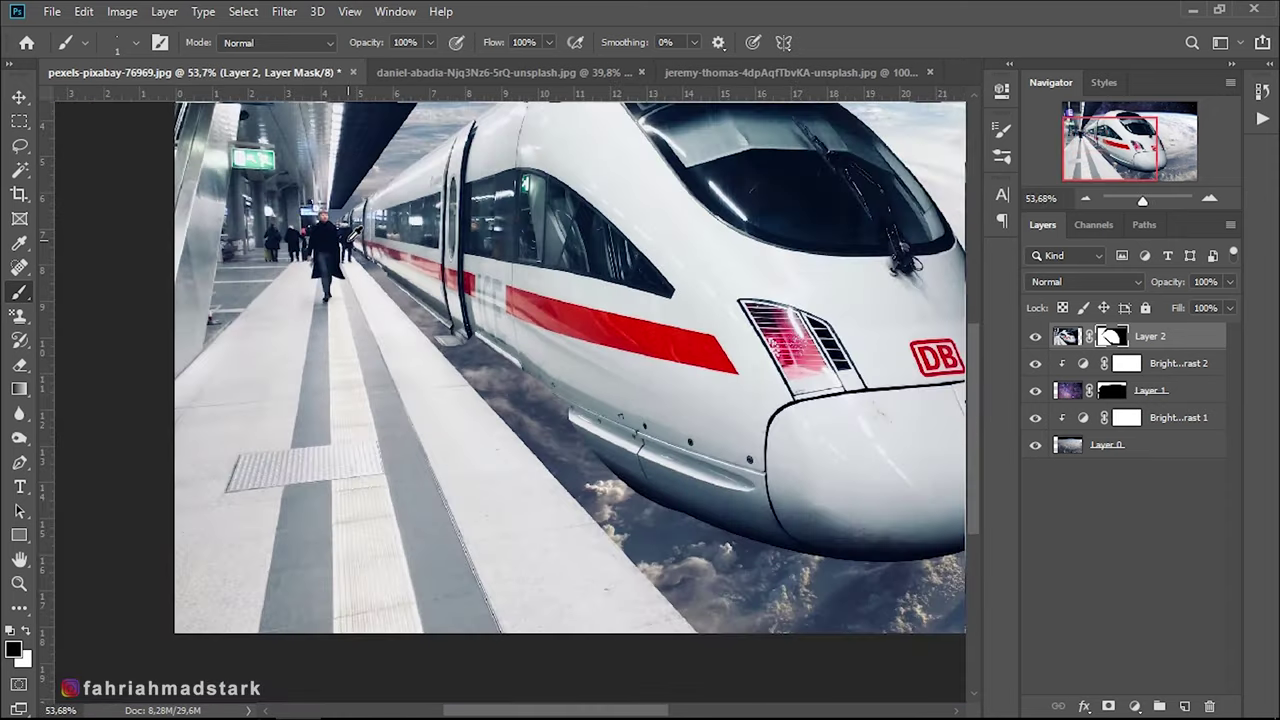
{"action": "scroll", "coordinate": [354, 233], "scroll_direction": "down", "scroll_amount": 1}
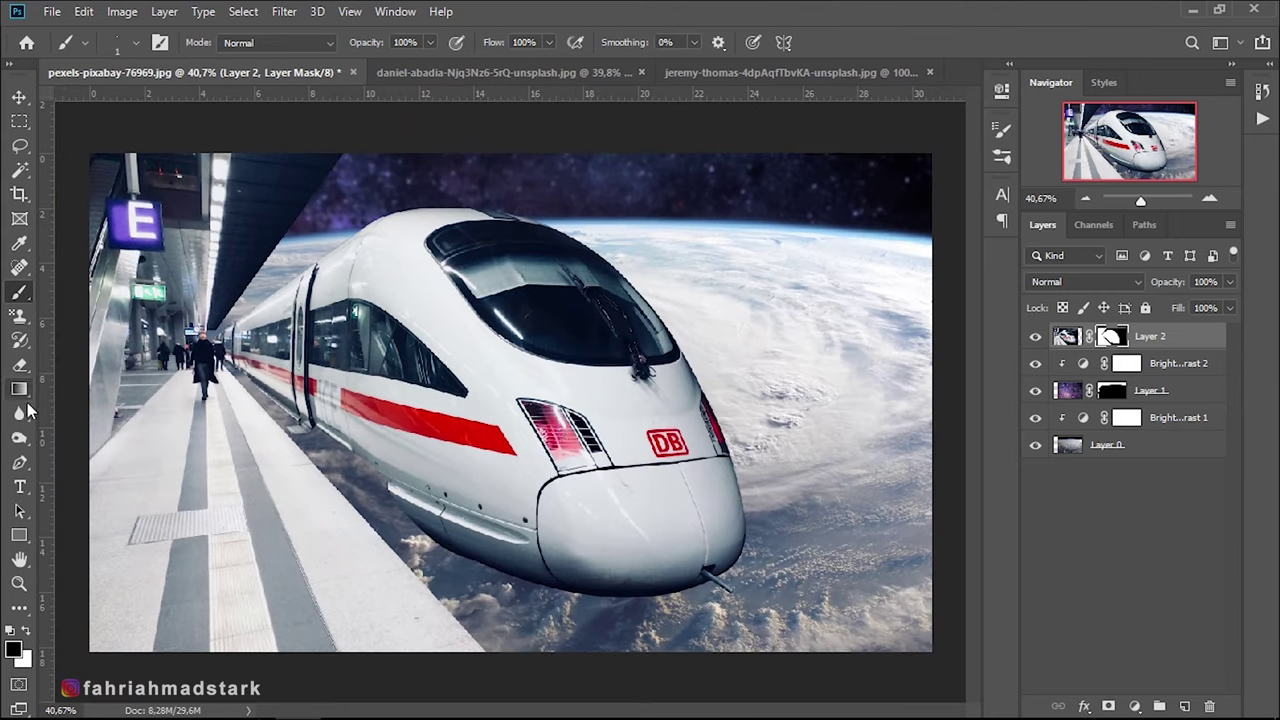
Blur the train's cut-out edges along the platform and toward the nose at 100% strength
{"action": "left_click", "coordinate": [19, 413]}
{"action": "key", "text": "bracketleft"}
{"action": "key", "text": "bracketleft"}
{"action": "key", "text": "bracketleft"}
{"action": "key", "text": "bracketleft"}
{"action": "key", "text": "bracketleft"}
{"action": "key", "text": "bracketleft"}
{"action": "mouse_move", "coordinate": [488, 647]}
{"action": "left_mouse_down"}
{"action": "mouse_move", "coordinate": [236, 375]}
{"action": "mouse_move", "coordinate": [490, 568]}
{"action": "mouse_move", "coordinate": [632, 593]}
{"action": "mouse_move", "coordinate": [733, 585]}
{"action": "mouse_move", "coordinate": [731, 452]}
{"action": "mouse_move", "coordinate": [668, 321]}
{"action": "mouse_move", "coordinate": [524, 212]}
{"action": "mouse_move", "coordinate": [429, 207]}
{"action": "mouse_move", "coordinate": [222, 322]}
{"action": "left_mouse_up"}
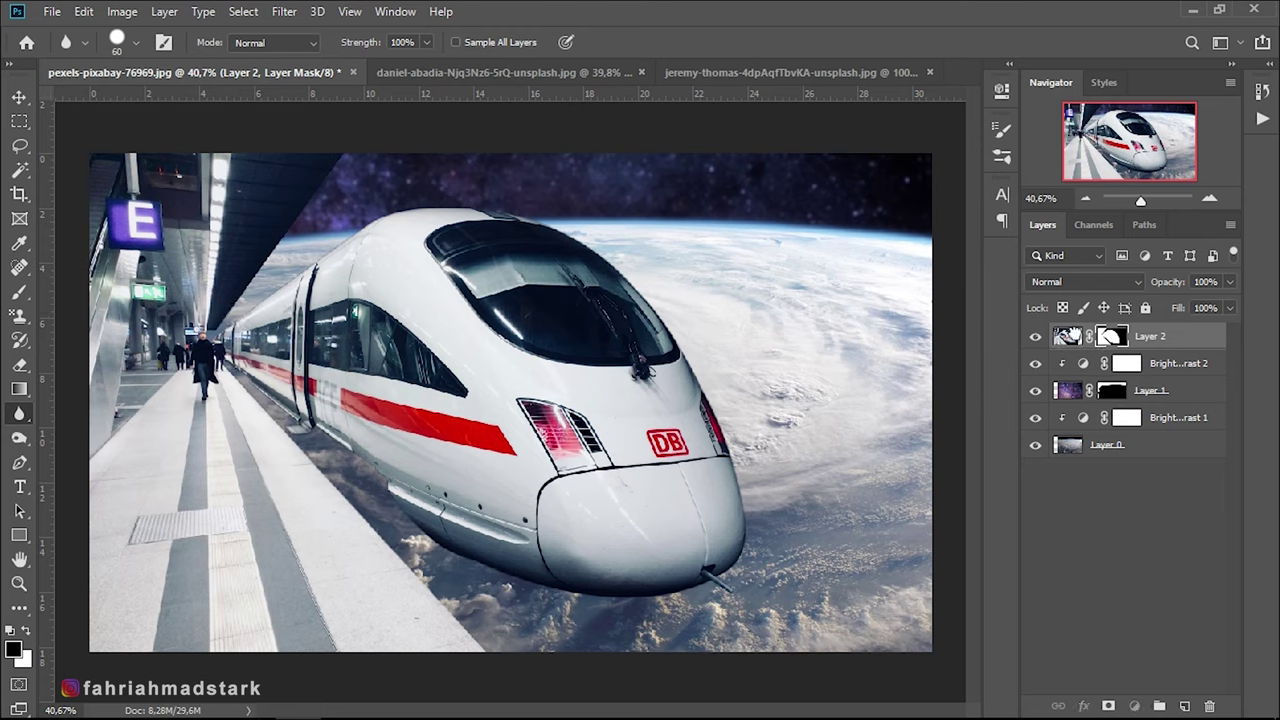
{"action": "left_click", "coordinate": [1066, 336]}
{"action": "key", "text": "x"}
{"action": "key", "text": "bracketleft"}
{"action": "key", "text": "bracketleft"}
{"action": "left_click_drag", "start_coordinate": [430, 586], "coordinate": [240, 374]}
{"action": "mouse_move", "coordinate": [293, 424]}
{"action": "left_mouse_down"}
{"action": "mouse_move", "coordinate": [334, 439]}
{"action": "mouse_move", "coordinate": [394, 502]}
{"action": "mouse_move", "coordinate": [486, 564]}
{"action": "mouse_move", "coordinate": [651, 595]}
{"action": "mouse_move", "coordinate": [732, 582]}
{"action": "mouse_move", "coordinate": [741, 482]}
{"action": "mouse_move", "coordinate": [693, 360]}
{"action": "mouse_move", "coordinate": [607, 261]}
{"action": "mouse_move", "coordinate": [498, 207]}
{"action": "mouse_move", "coordinate": [346, 242]}
{"action": "mouse_move", "coordinate": [219, 326]}
{"action": "mouse_move", "coordinate": [286, 226]}
{"action": "left_mouse_up"}
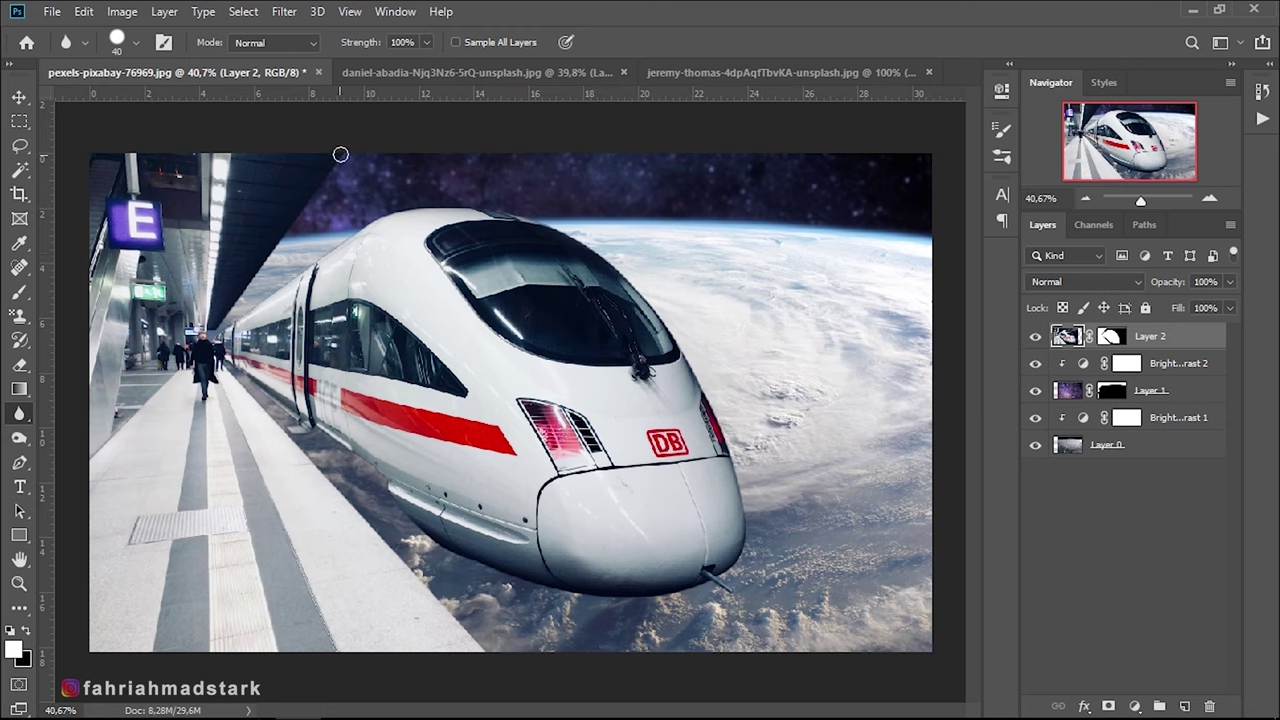
{"action": "left_click", "coordinate": [19, 98]}
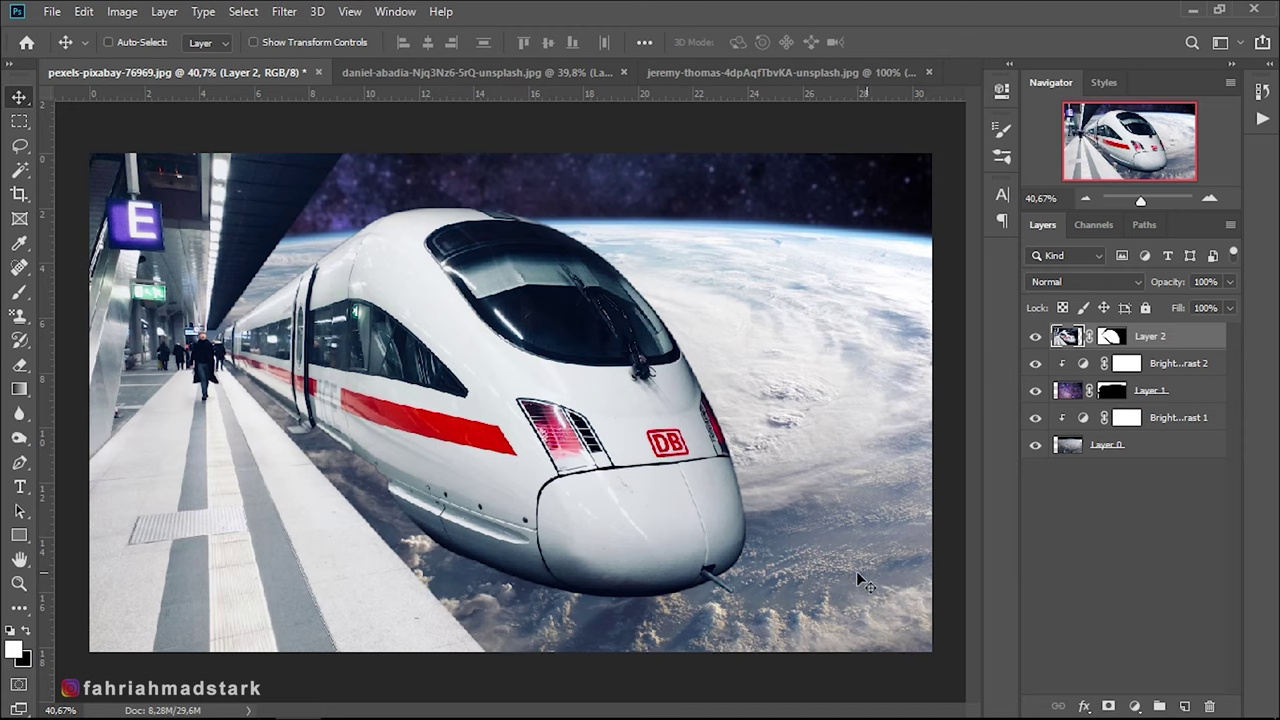
Add a Brightness/Contrast adjustment layer with brightness about 43 and contrast -6
{"action": "left_click", "coordinate": [1134, 705]}
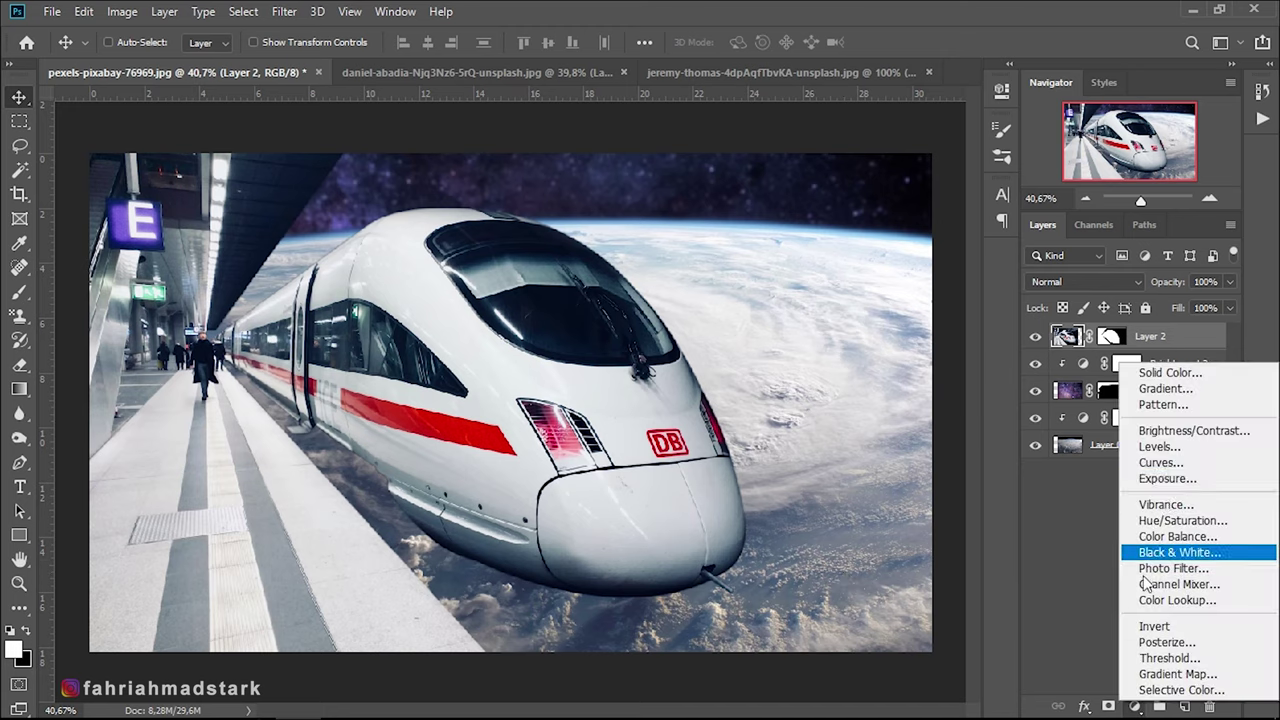
{"action": "left_click", "coordinate": [1181, 432]}
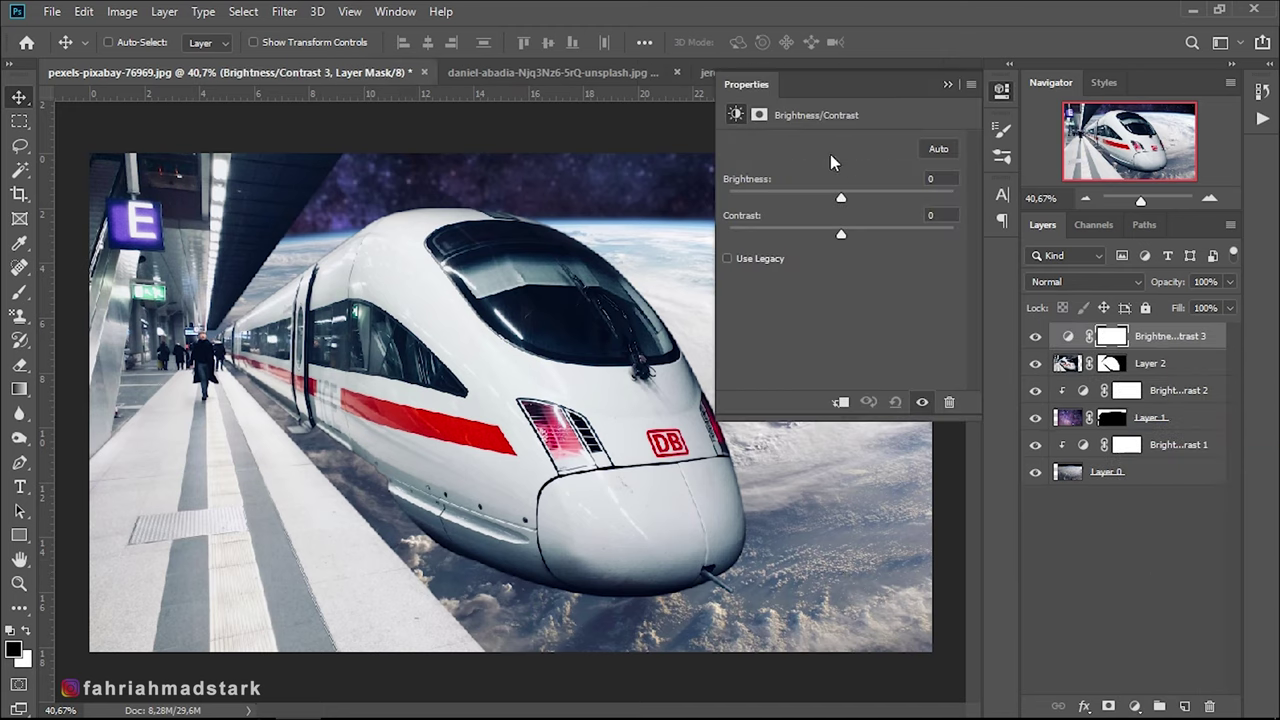
{"action": "mouse_move", "coordinate": [842, 197]}
{"action": "left_mouse_down"}
{"action": "mouse_move", "coordinate": [873, 197]}
{"action": "mouse_move", "coordinate": [871, 214]}
{"action": "left_mouse_up"}
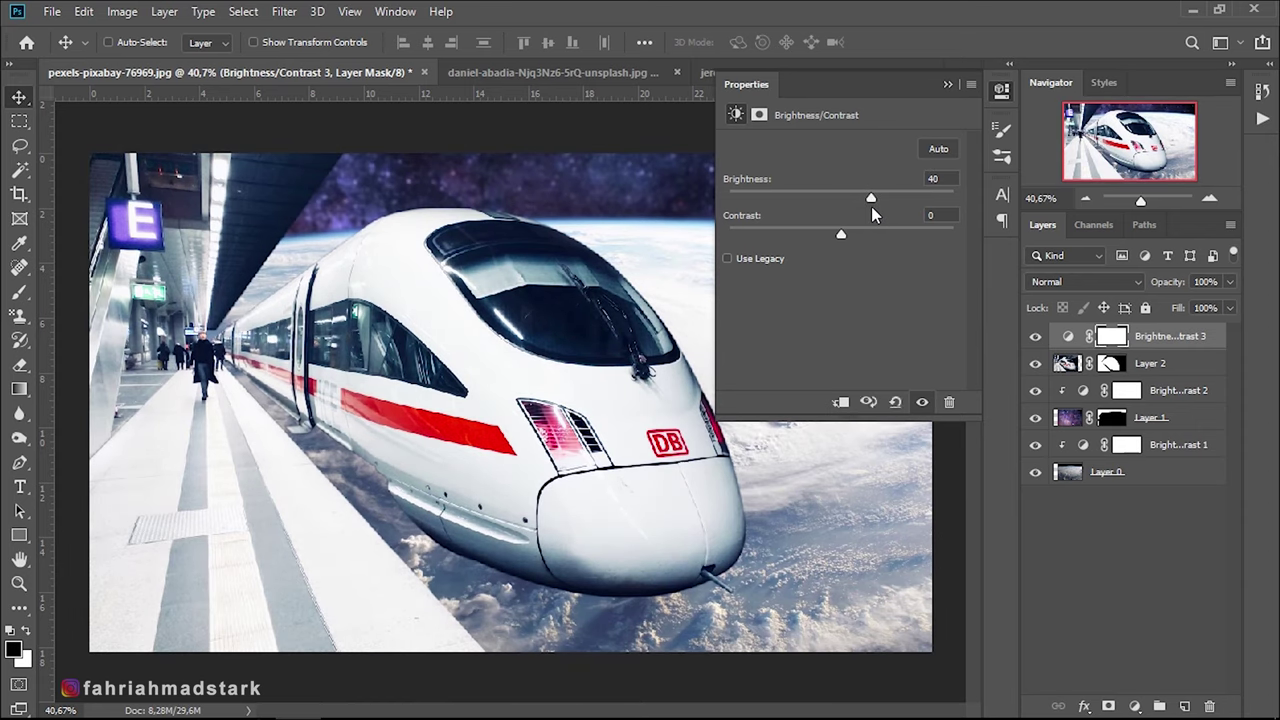
{"action": "left_click_drag", "start_coordinate": [841, 236], "coordinate": [794, 239]}
{"action": "left_click", "coordinate": [948, 87]}
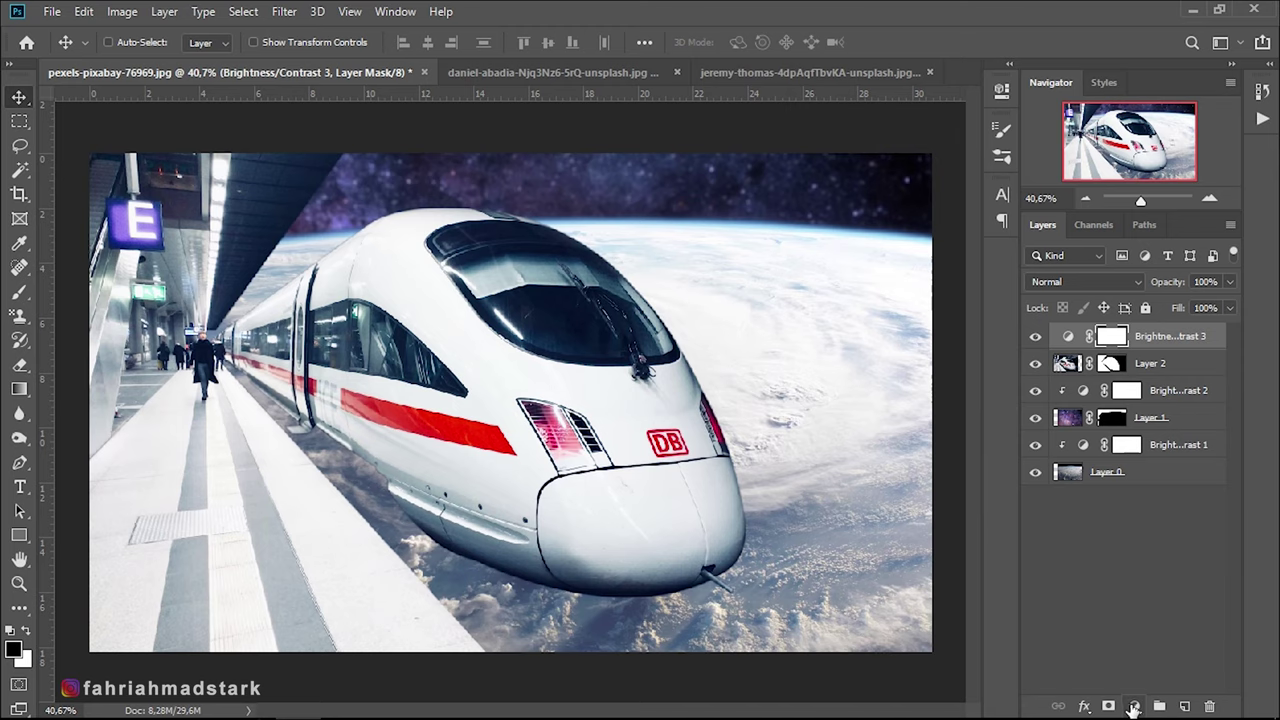
Add a Color Balance layer setting midtones Cyan-Red to -24 and Yellow-Blue to +9
{"action": "left_click", "coordinate": [1133, 706]}
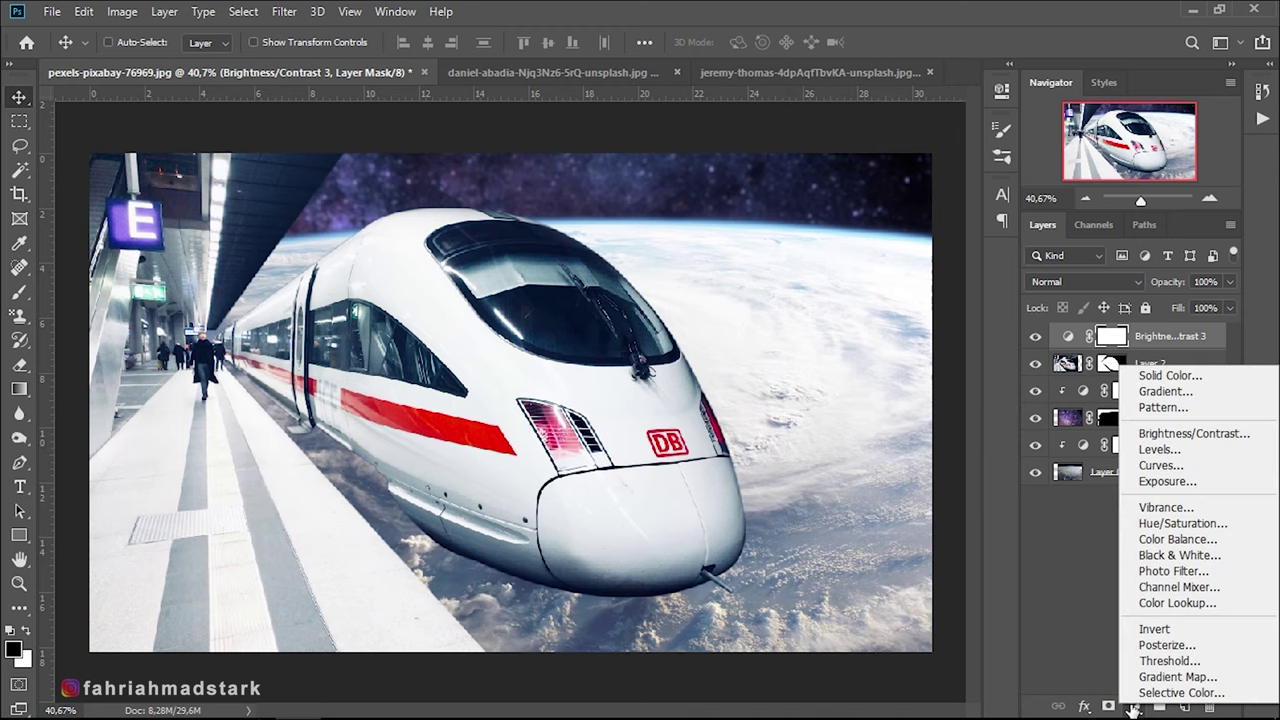
{"action": "left_click", "coordinate": [1185, 539]}
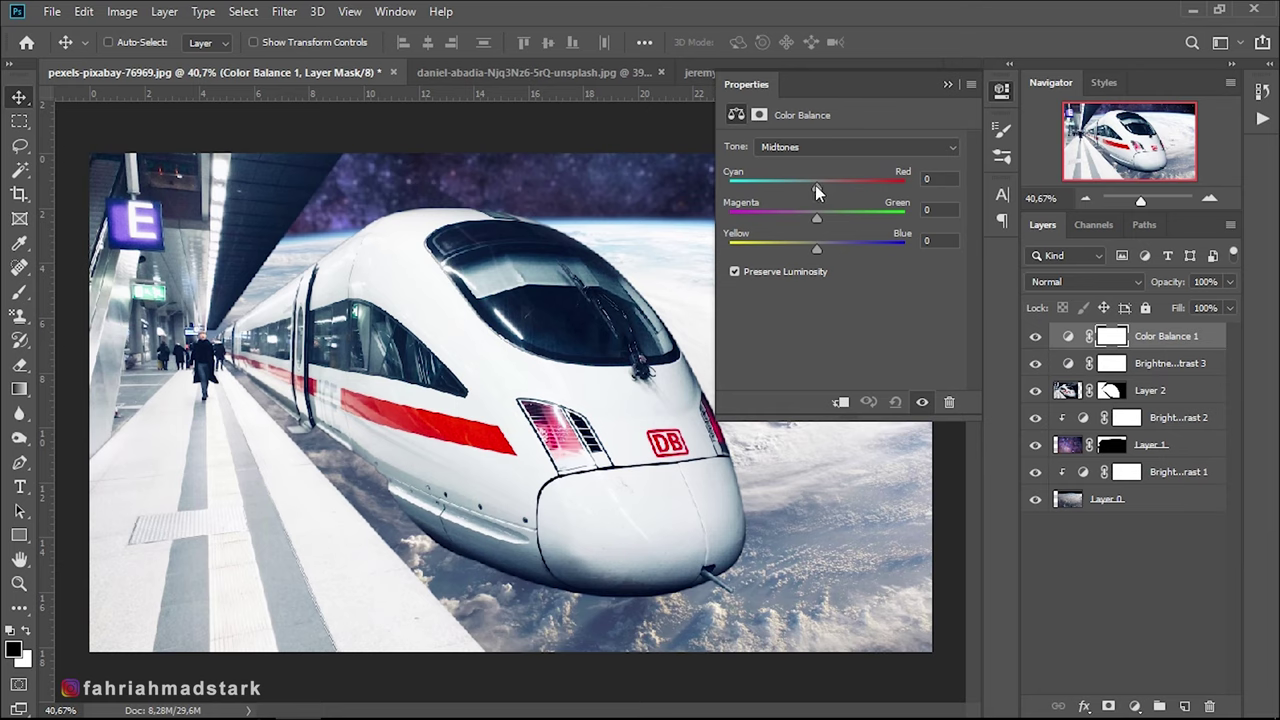
{"action": "left_click_drag", "start_coordinate": [816, 185], "coordinate": [790, 190]}
{"action": "left_click", "coordinate": [816, 249]}
{"action": "mouse_move", "coordinate": [816, 250]}
{"action": "left_mouse_down"}
{"action": "mouse_move", "coordinate": [825, 257]}
{"action": "mouse_move", "coordinate": [805, 257]}
{"action": "mouse_move", "coordinate": [836, 259]}
{"action": "left_mouse_up"}
{"action": "left_click", "coordinate": [948, 86]}
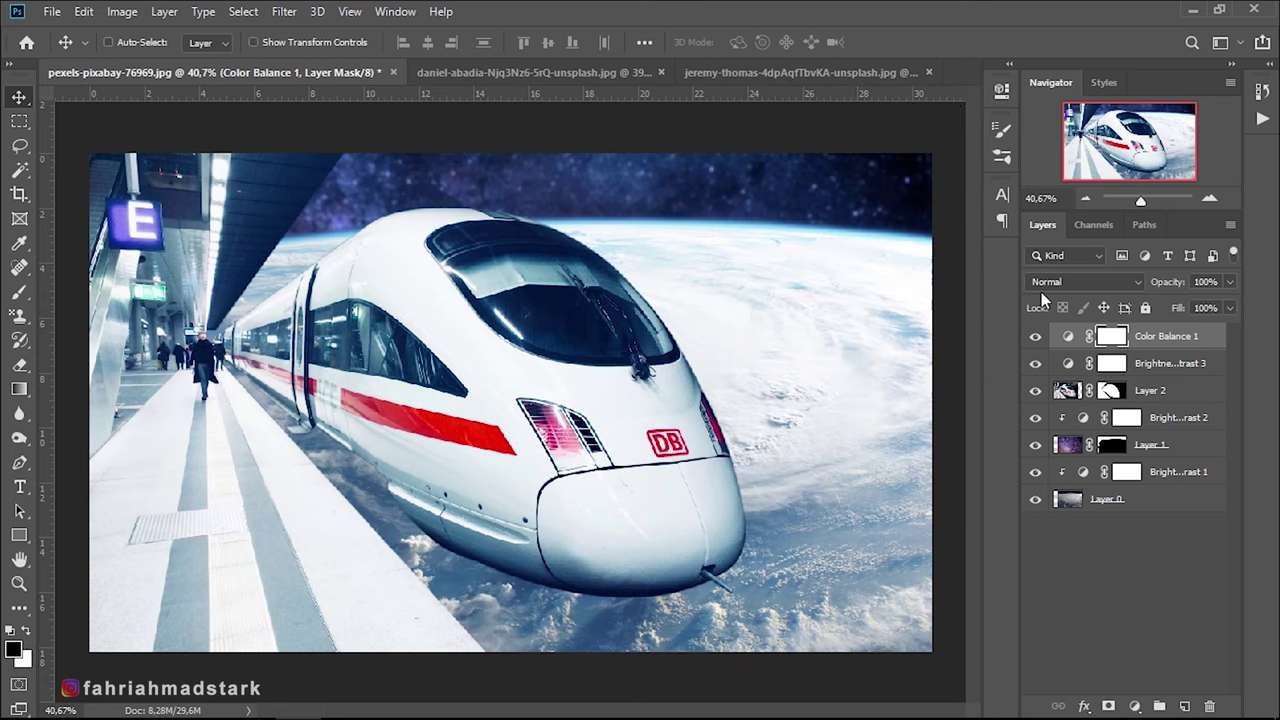
Add a Brightness/Contrast layer clipped to the layer below, with brightness about -71
{"action": "left_click", "coordinate": [1136, 708]}
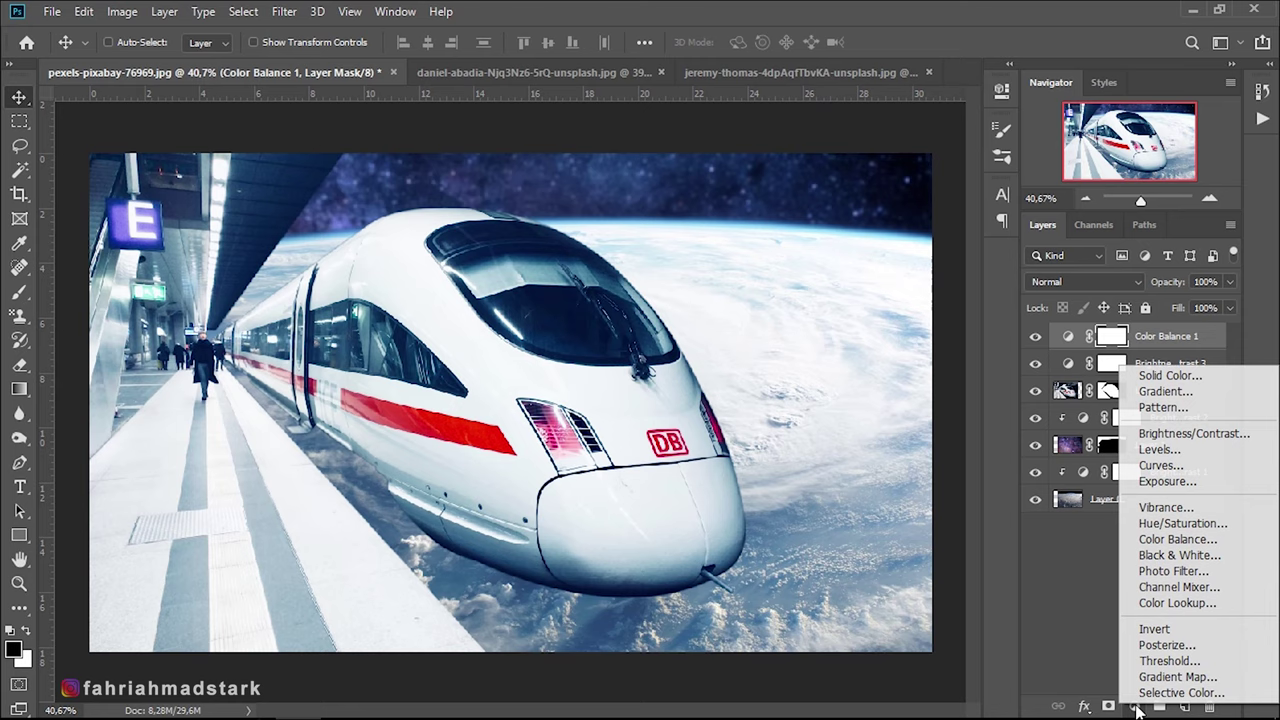
{"action": "left_click", "coordinate": [1217, 436]}
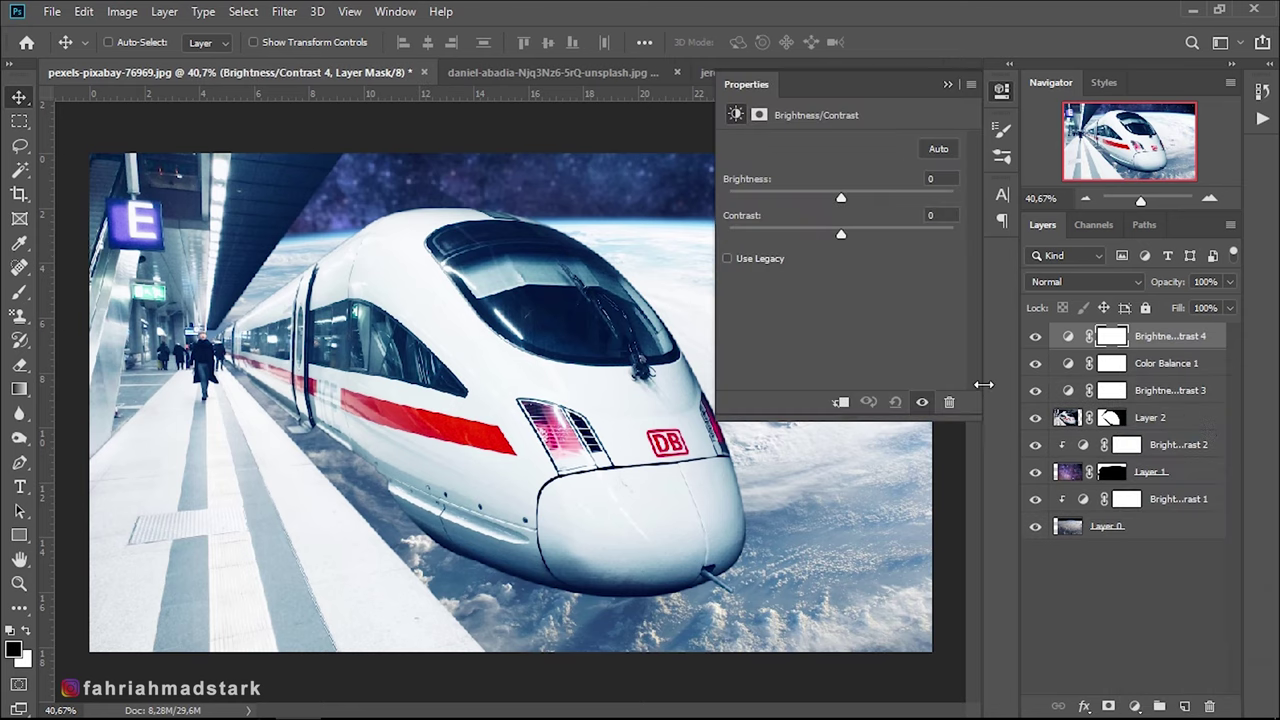
{"action": "left_click", "coordinate": [841, 402]}
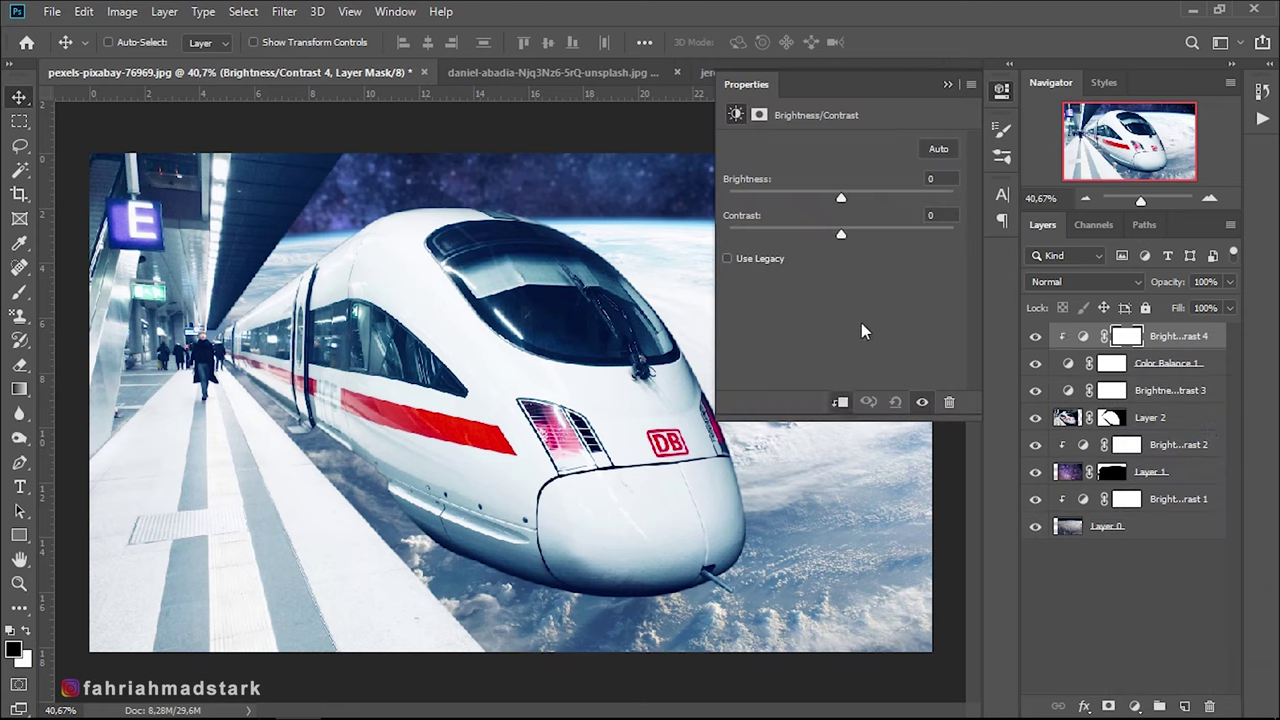
{"action": "left_click_drag", "start_coordinate": [843, 201], "coordinate": [781, 201]}
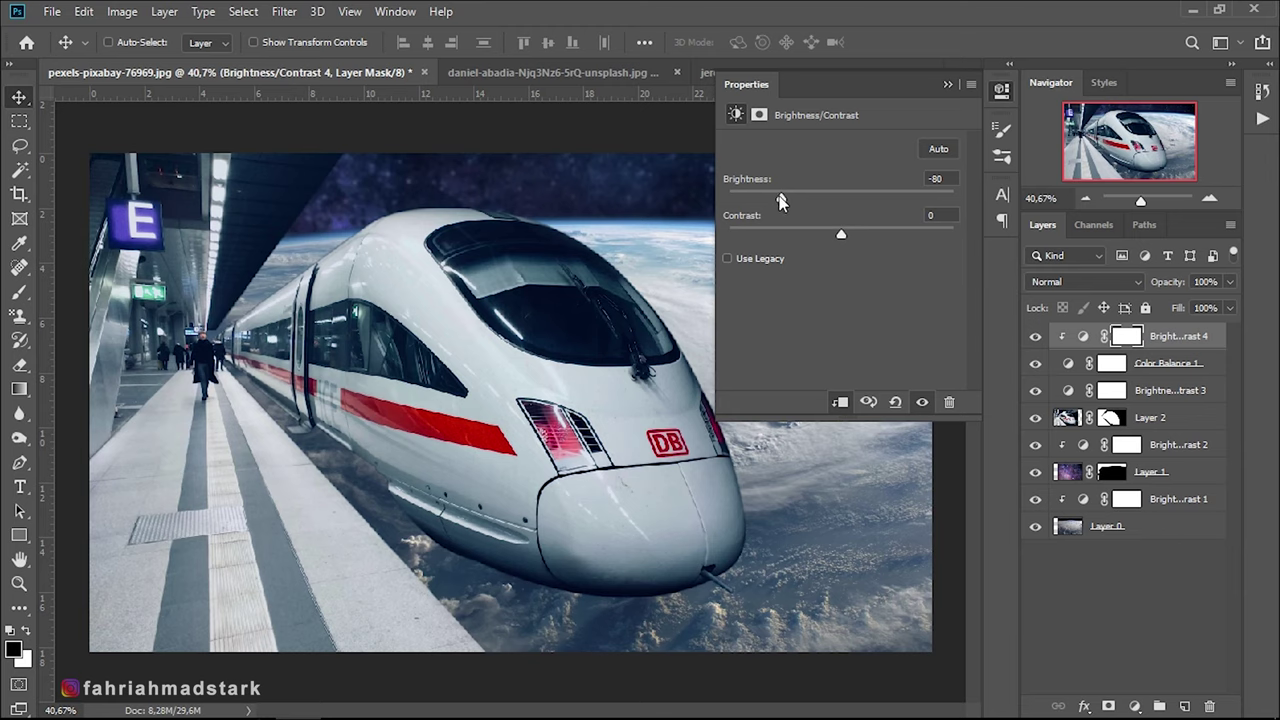
{"action": "left_click_drag", "start_coordinate": [782, 202], "coordinate": [789, 198]}
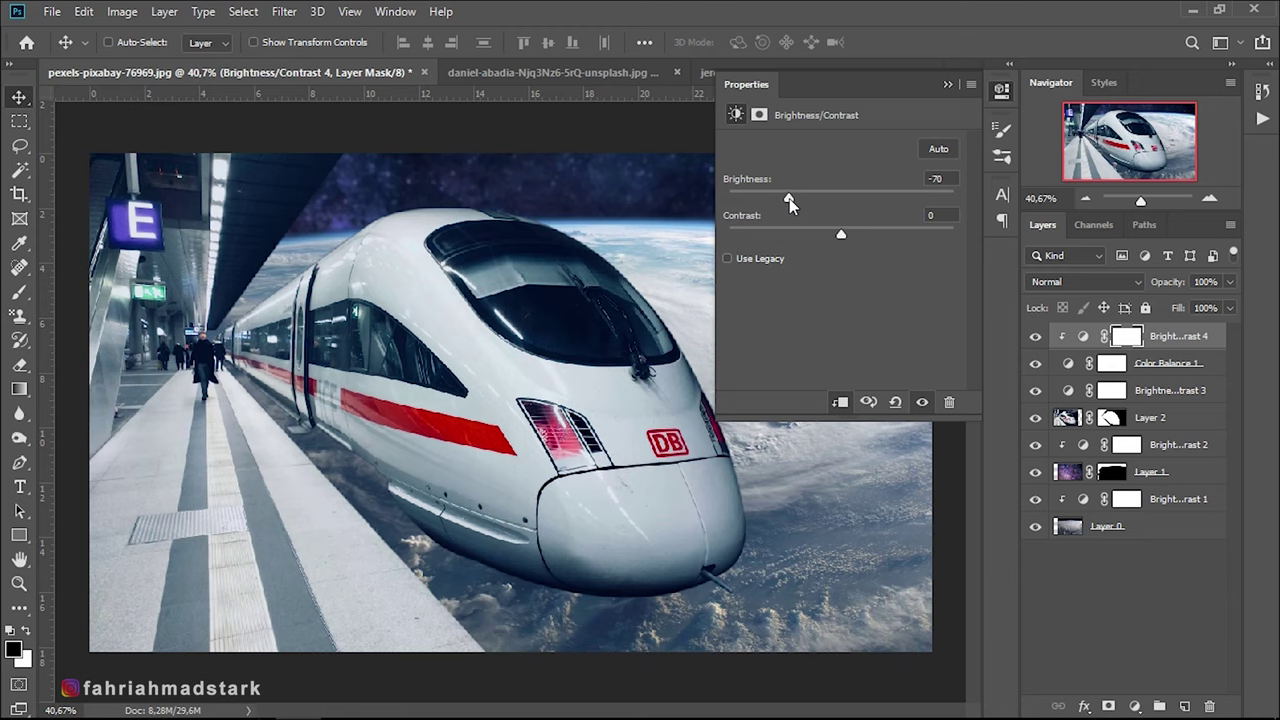
{"action": "left_click", "coordinate": [946, 85]}
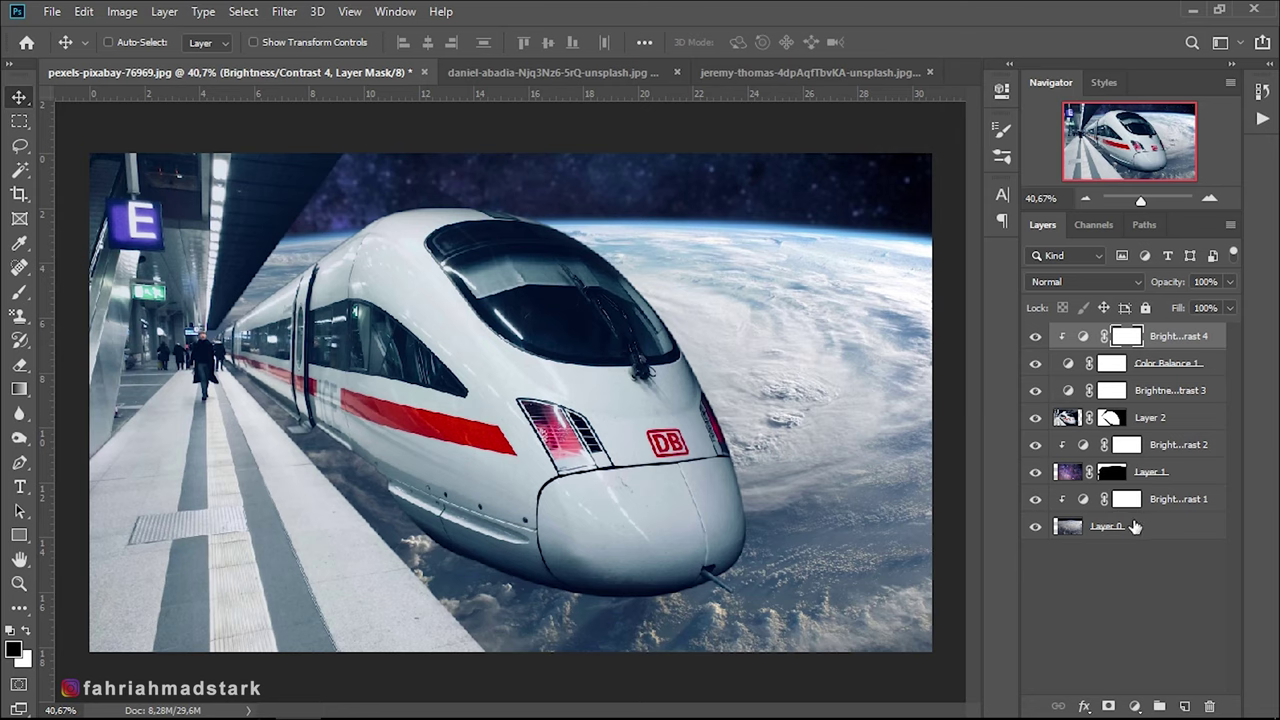
Add a Photo Filter layer with colour #3399ff and density raised to about 80%
{"action": "left_click", "coordinate": [1134, 706]}
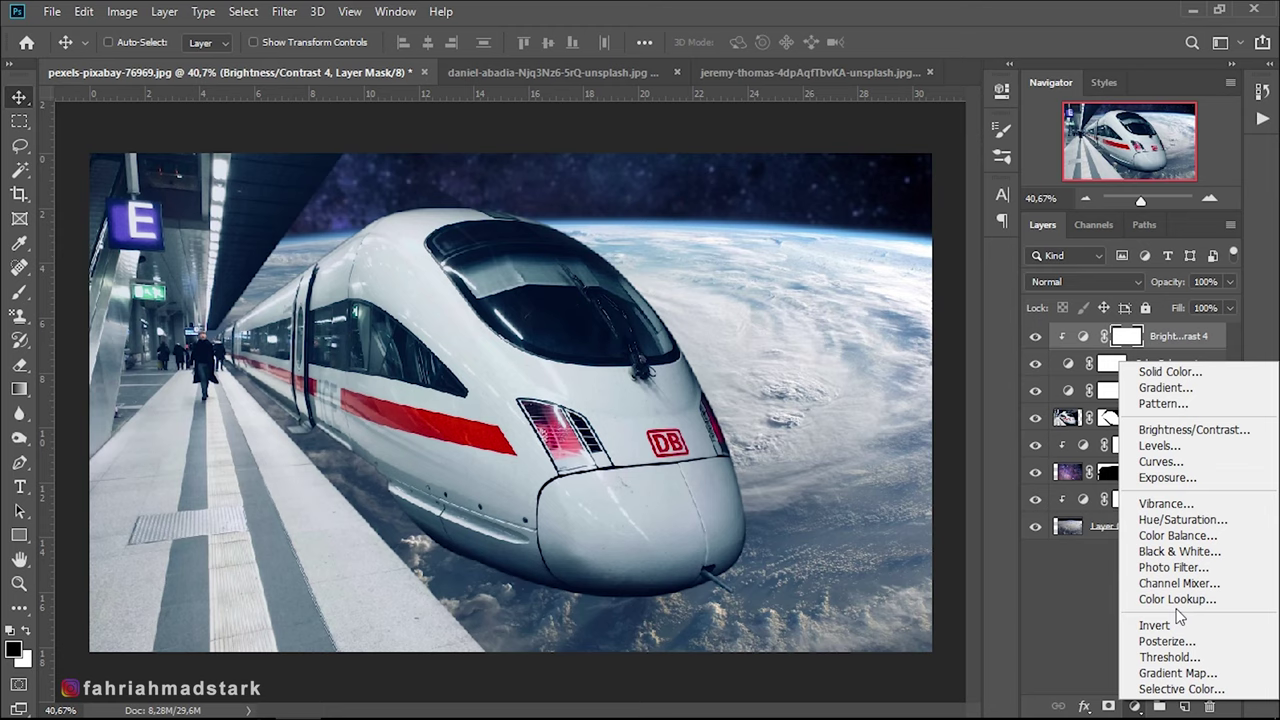
{"action": "left_click", "coordinate": [1175, 567]}
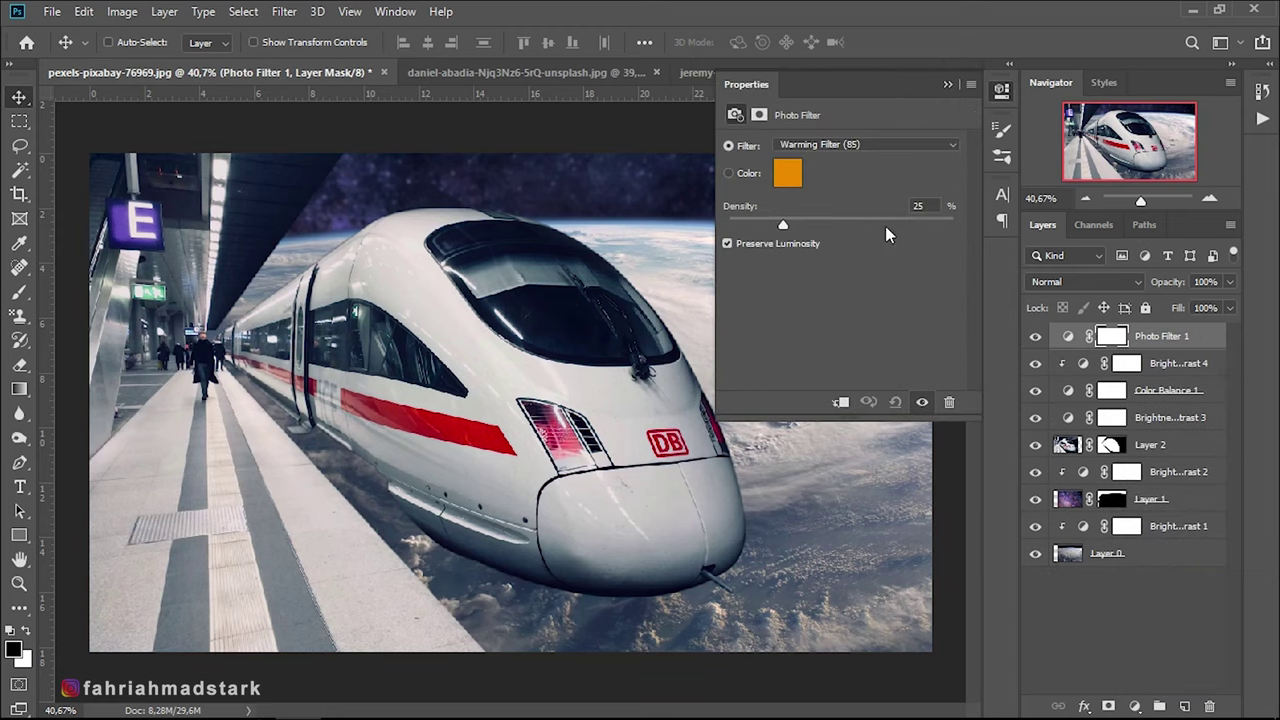
{"action": "left_click", "coordinate": [788, 176]}
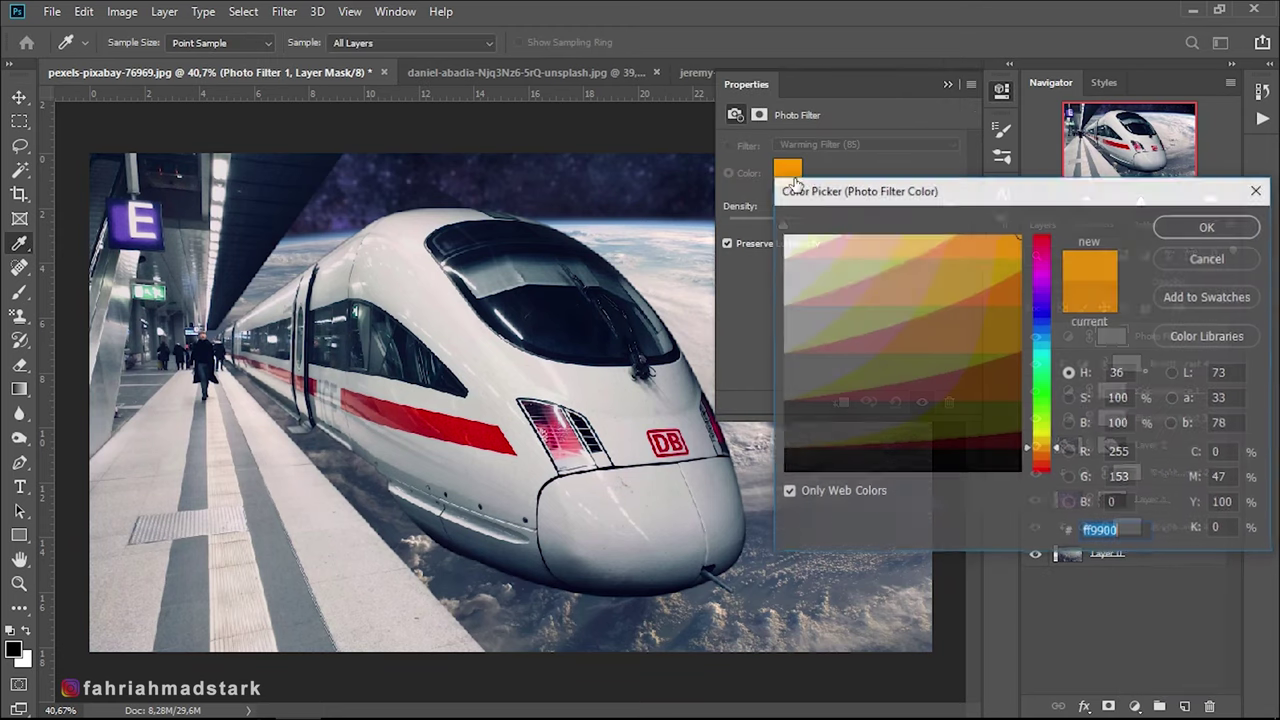
{"action": "left_click", "coordinate": [1048, 343]}
{"action": "left_click", "coordinate": [981, 242]}
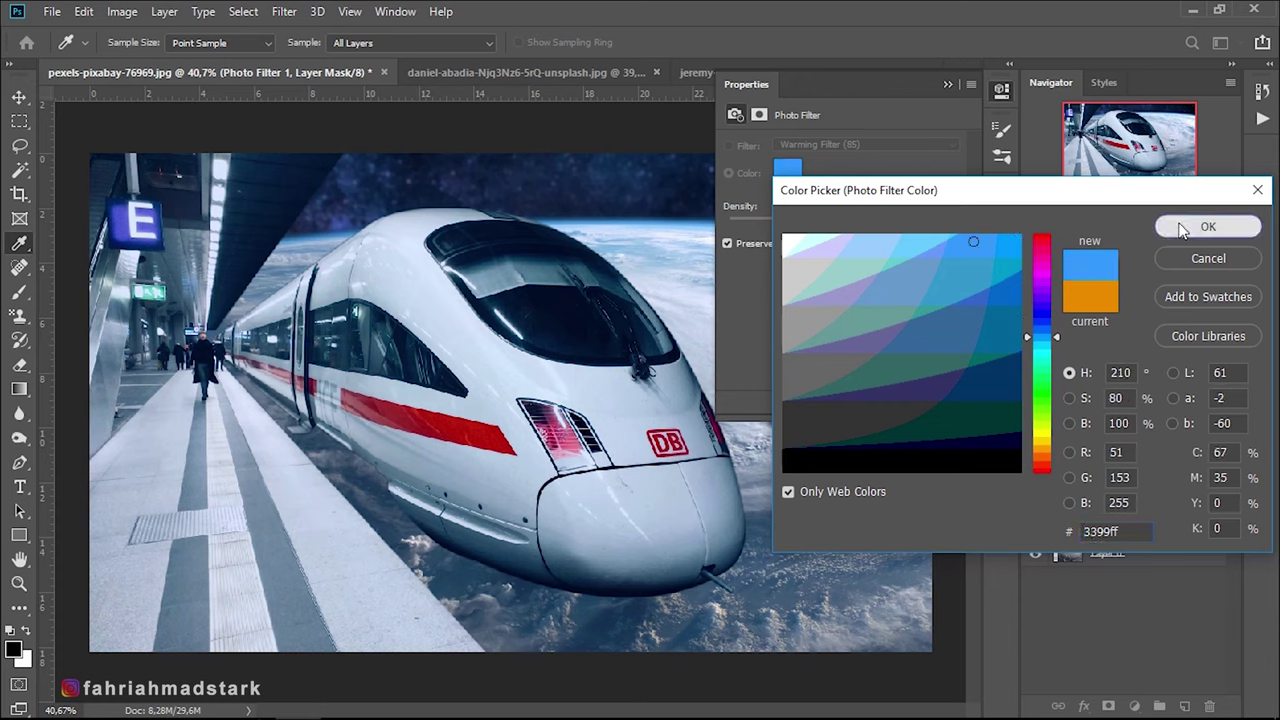
{"action": "left_click", "coordinate": [1180, 227]}
{"action": "left_click_drag", "start_coordinate": [788, 222], "coordinate": [881, 227]}
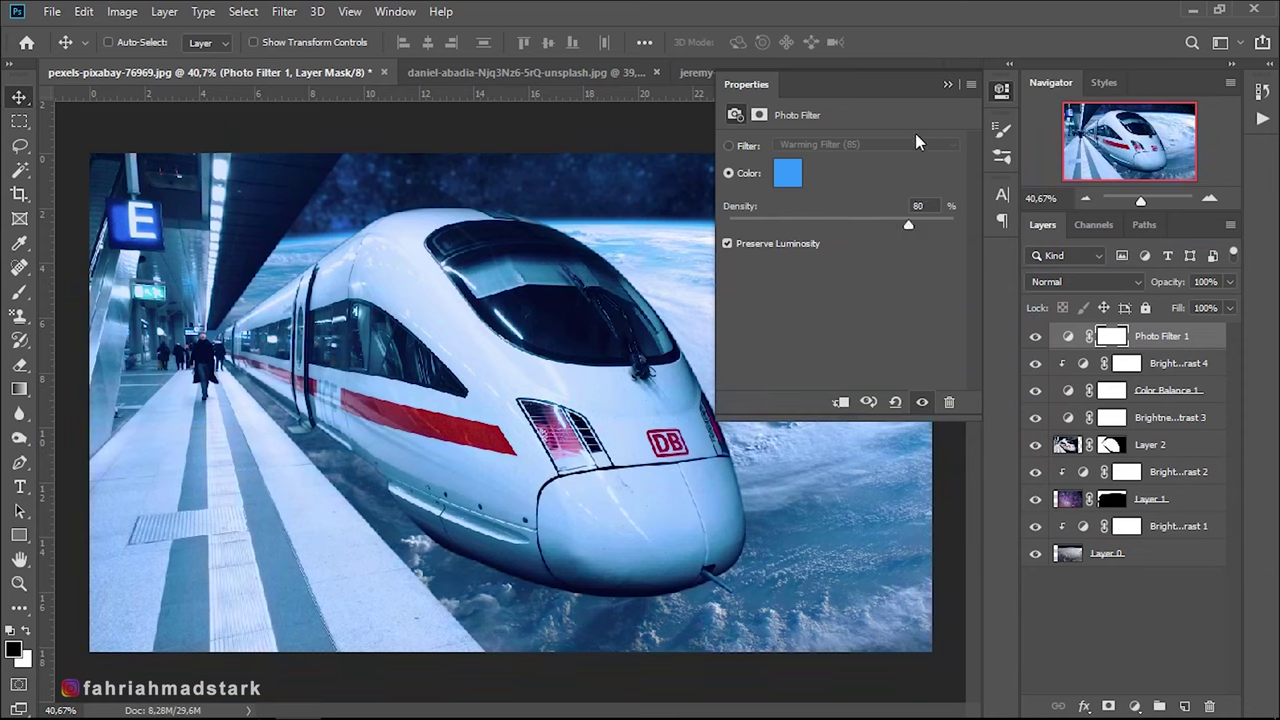
{"action": "left_click", "coordinate": [945, 85]}
Lower the Photo Filter 1 layer's opacity to 60% and deselect it
{"action": "left_click_drag", "start_coordinate": [1165, 280], "coordinate": [1145, 282]}
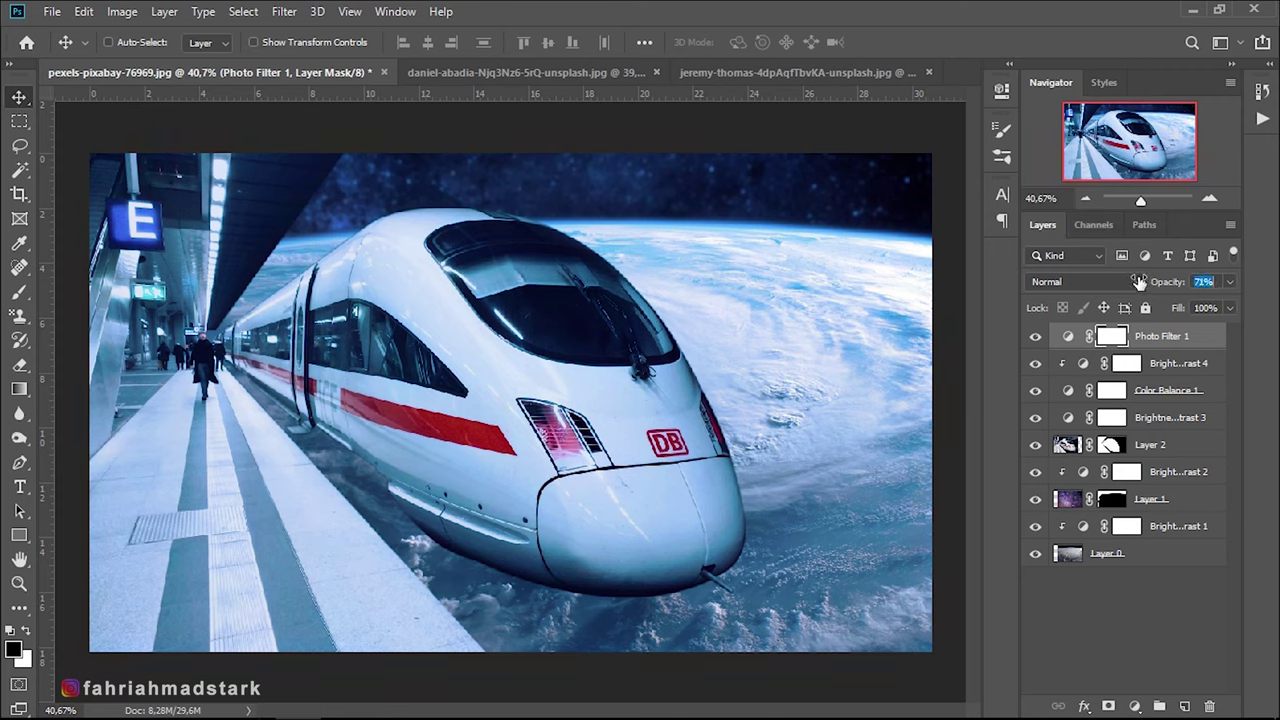
{"action": "left_click_drag", "start_coordinate": [1139, 281], "coordinate": [1137, 281]}
{"action": "left_click_drag", "start_coordinate": [1133, 282], "coordinate": [1130, 282]}
{"action": "left_click", "coordinate": [1159, 598]}
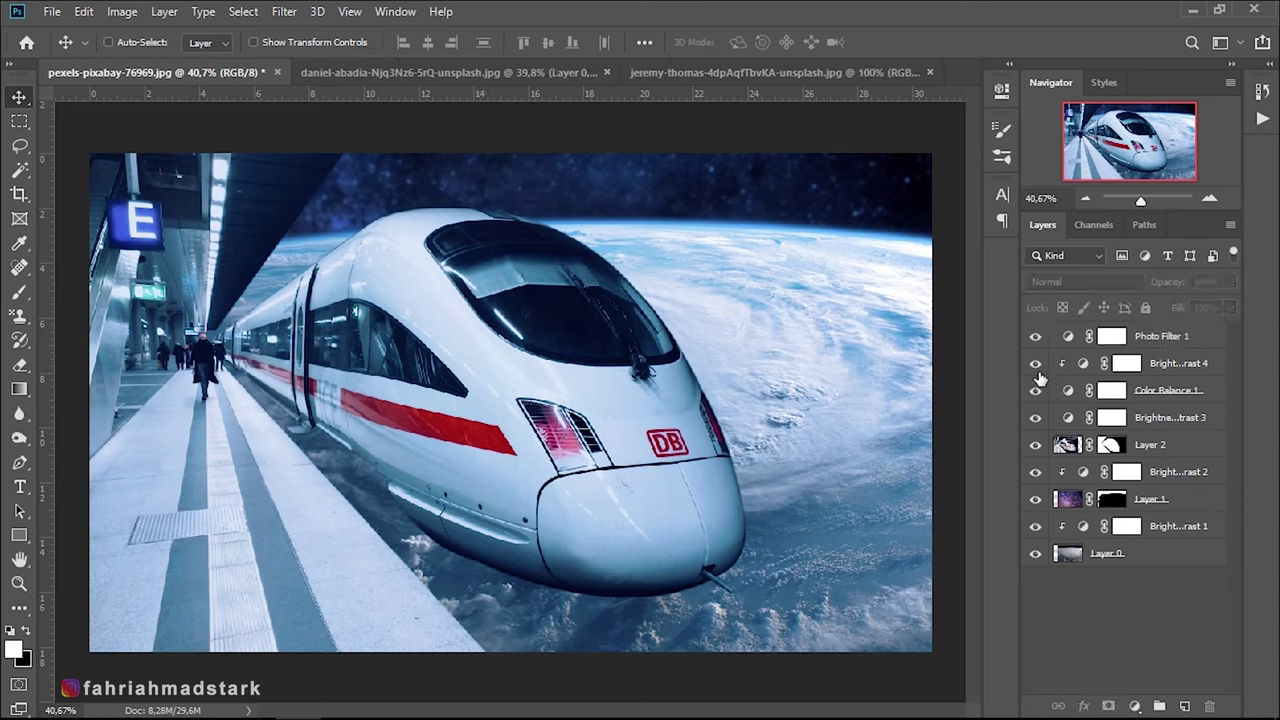
{"action": "left_click_drag", "start_coordinate": [1035, 337], "coordinate": [1034, 554]}
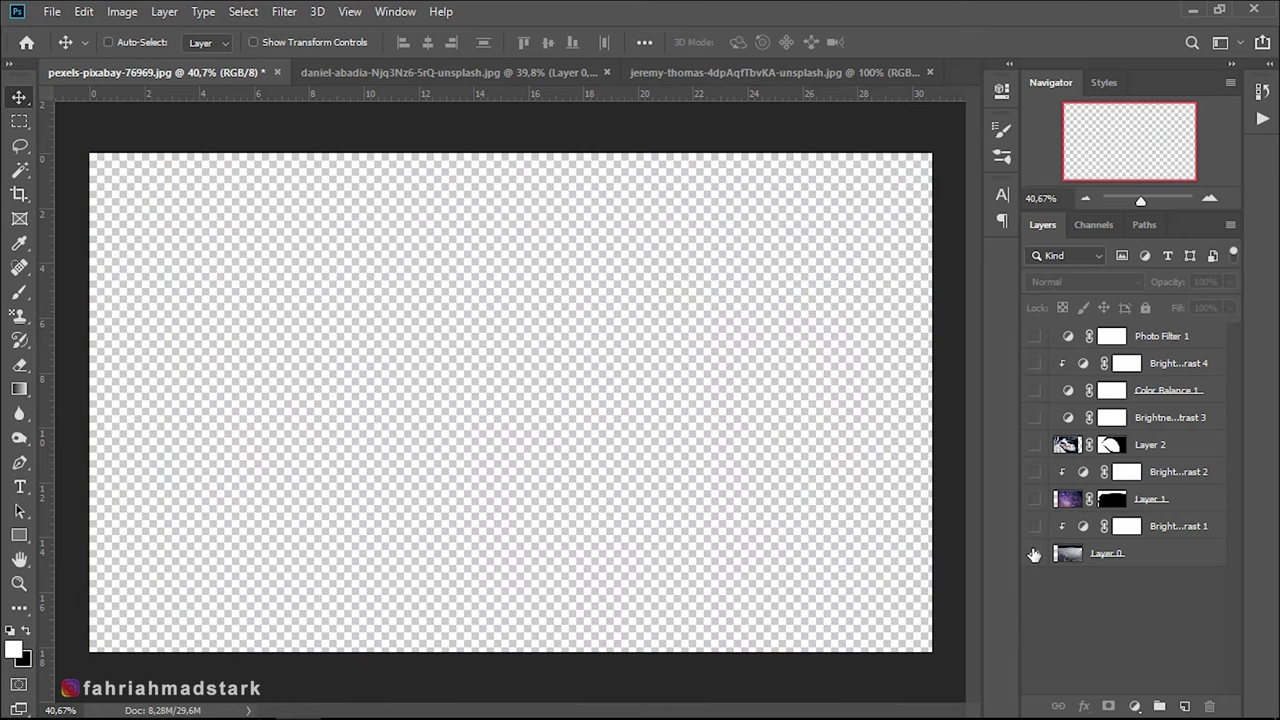
{"action": "left_click", "coordinate": [1034, 554]}
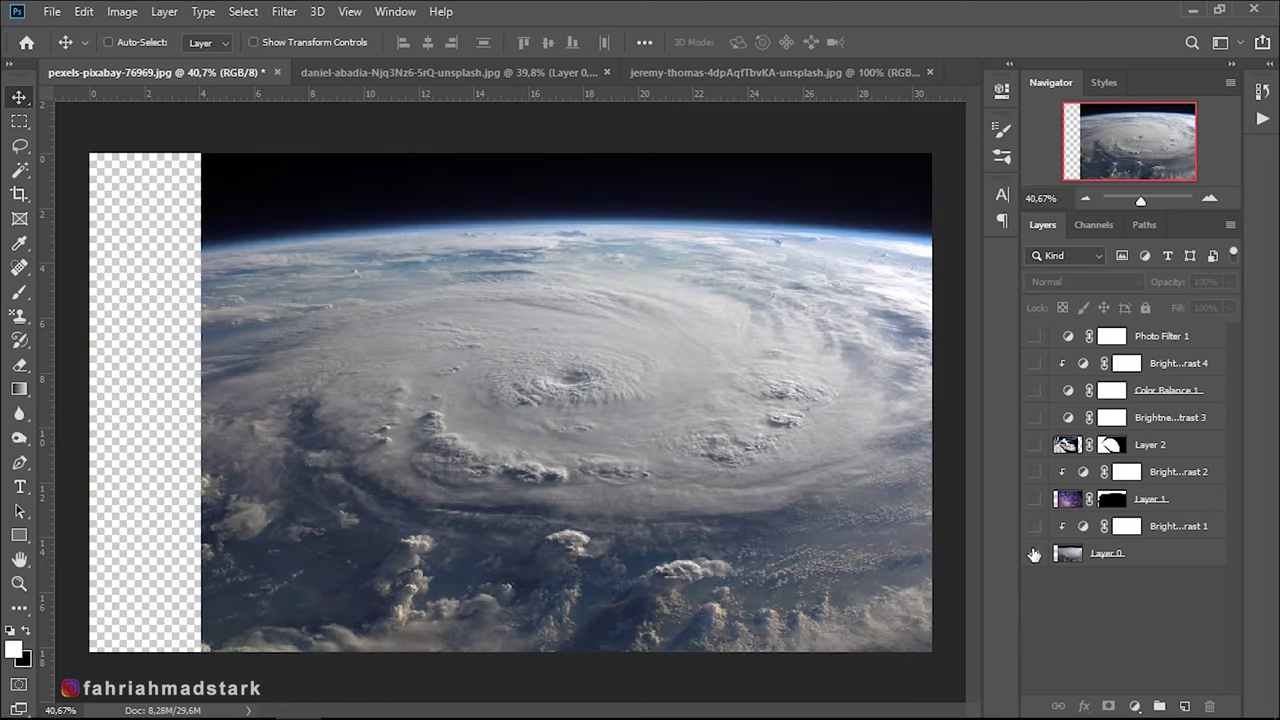
{"action": "left_click", "coordinate": [1035, 526]}
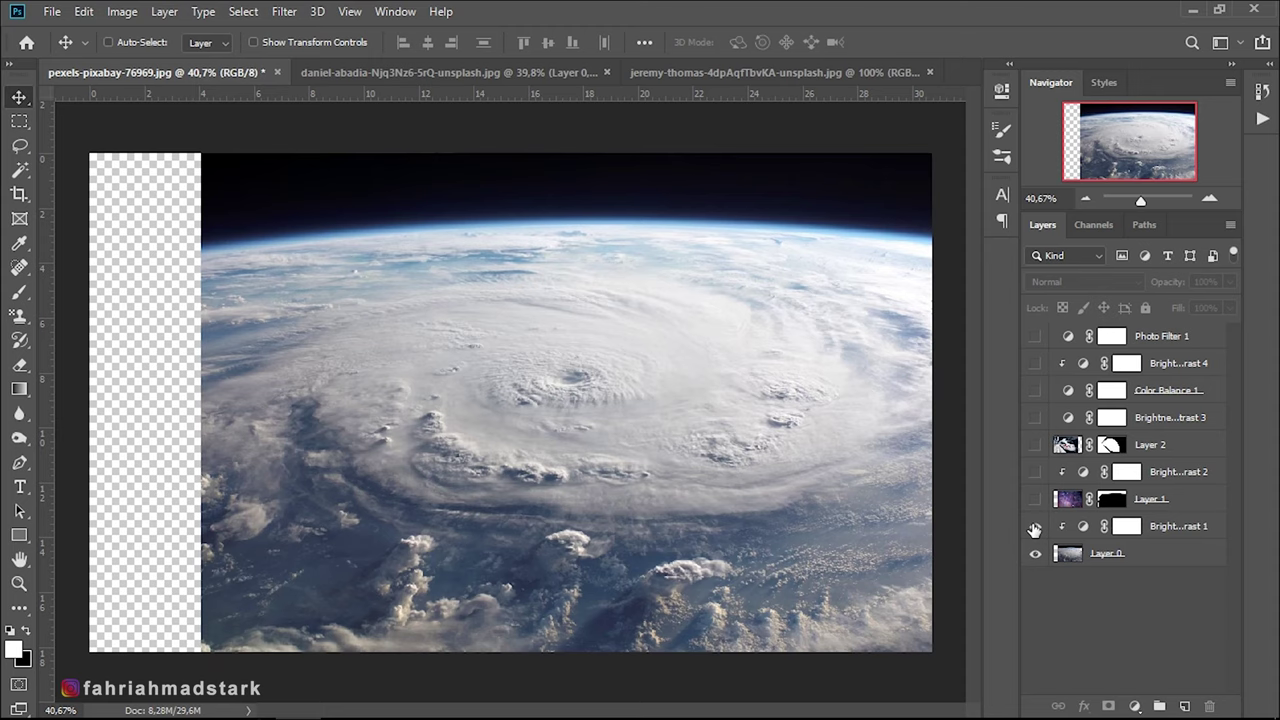
{"action": "left_click", "coordinate": [1034, 499]}
{"action": "left_click", "coordinate": [1035, 473]}
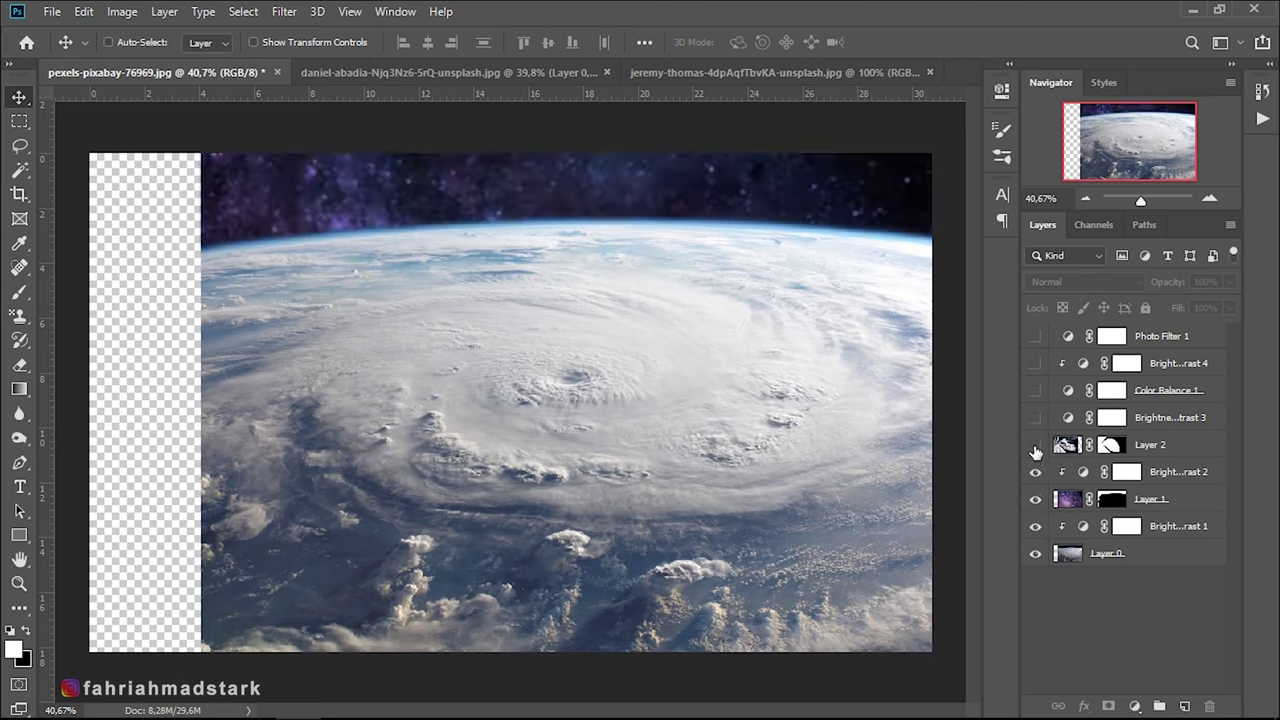
{"action": "left_click", "coordinate": [1035, 444]}
{"action": "left_click", "coordinate": [1036, 418]}
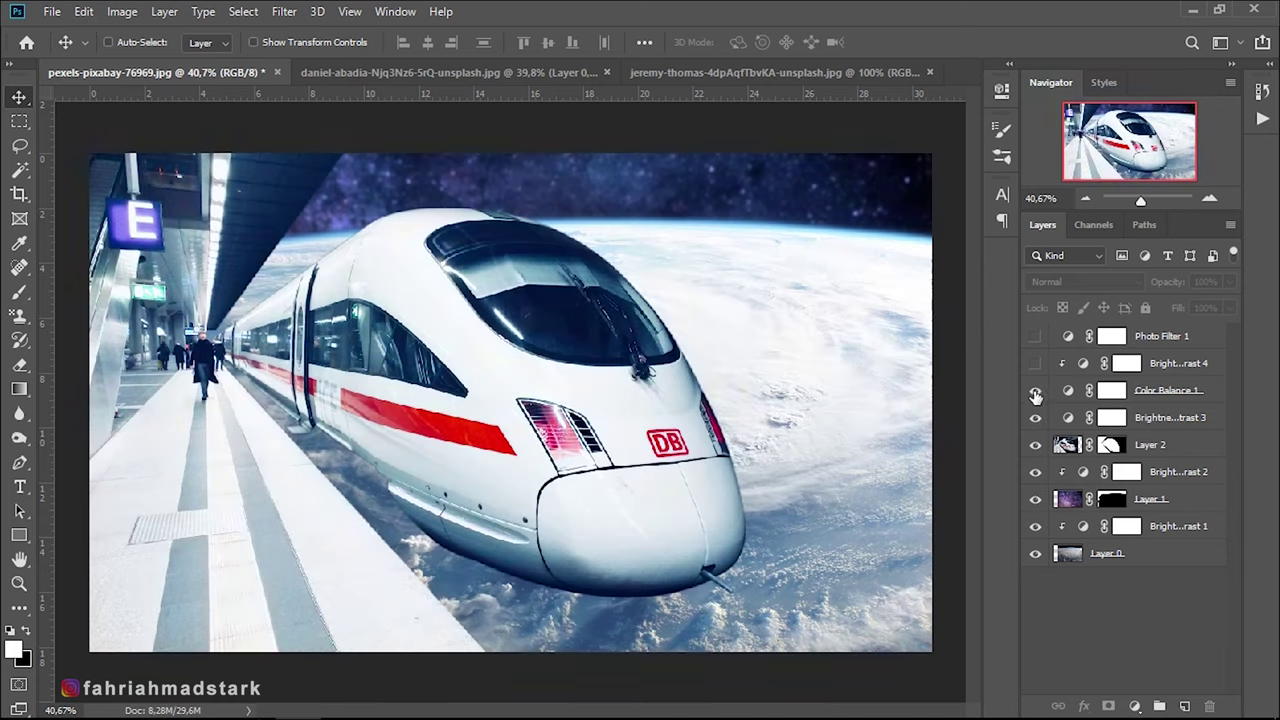
{"action": "left_click", "coordinate": [1036, 364]}
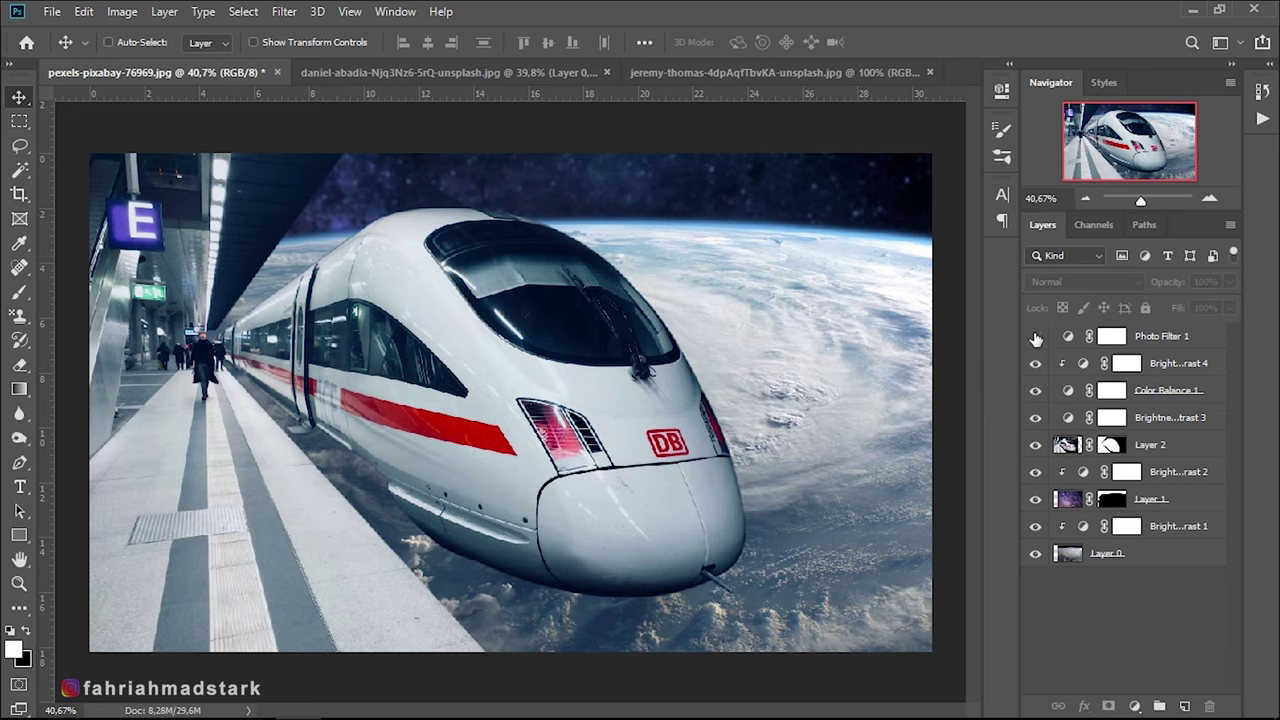